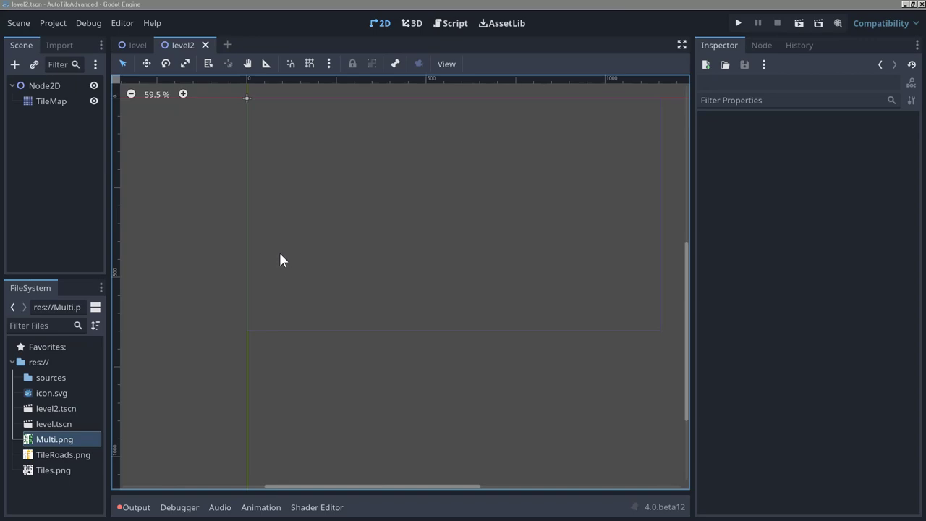
# Create a new TileSet on the TileMap node and set its tile size to 64 × 64 px
pyautogui.click(42, 101)
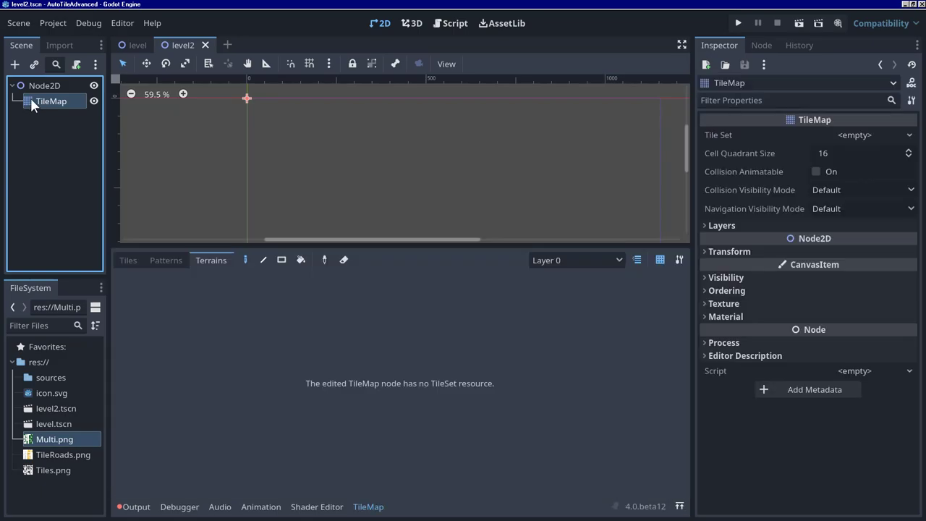
pyautogui.click(867, 137)
pyautogui.click(878, 151)
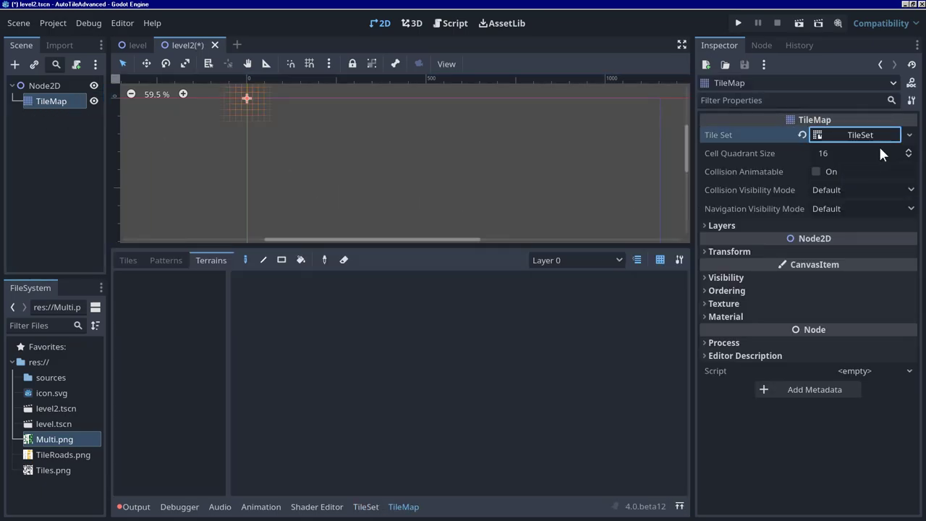
pyautogui.click(860, 135)
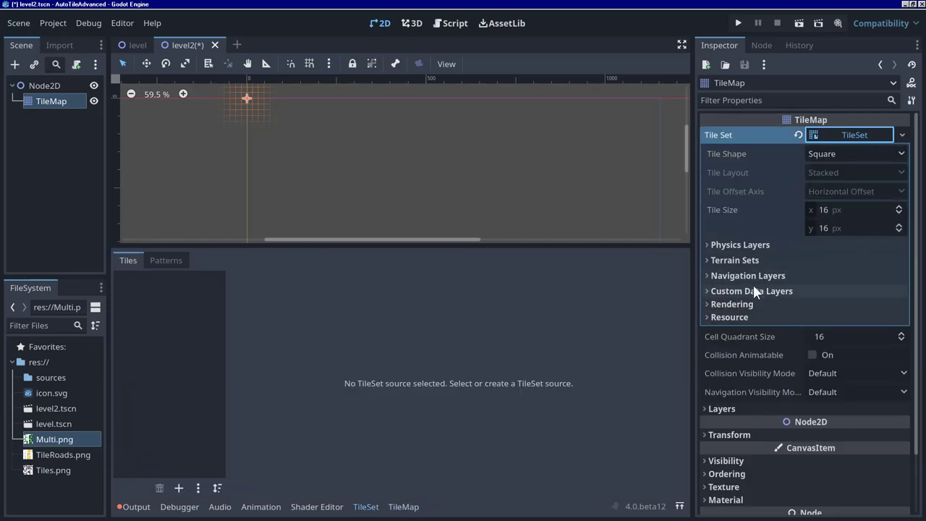
pyautogui.click(824, 210)
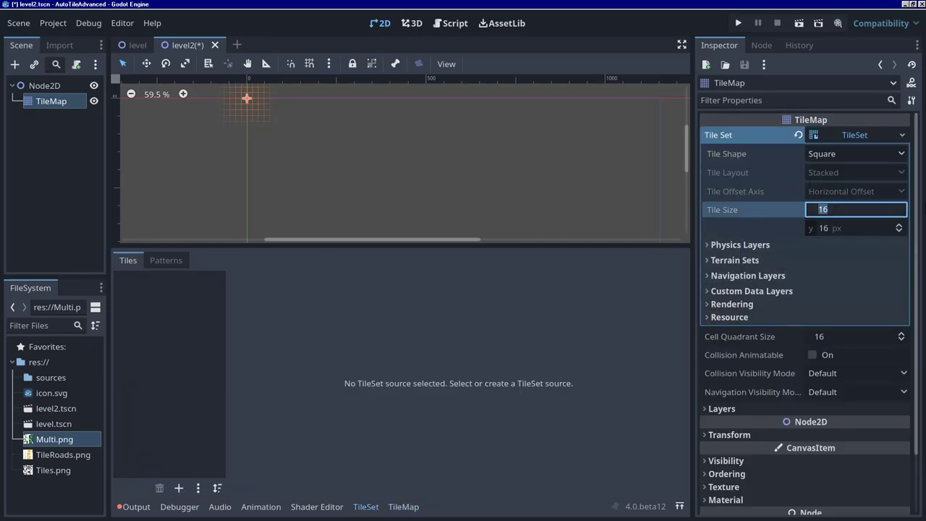
pyautogui.click(862, 232)
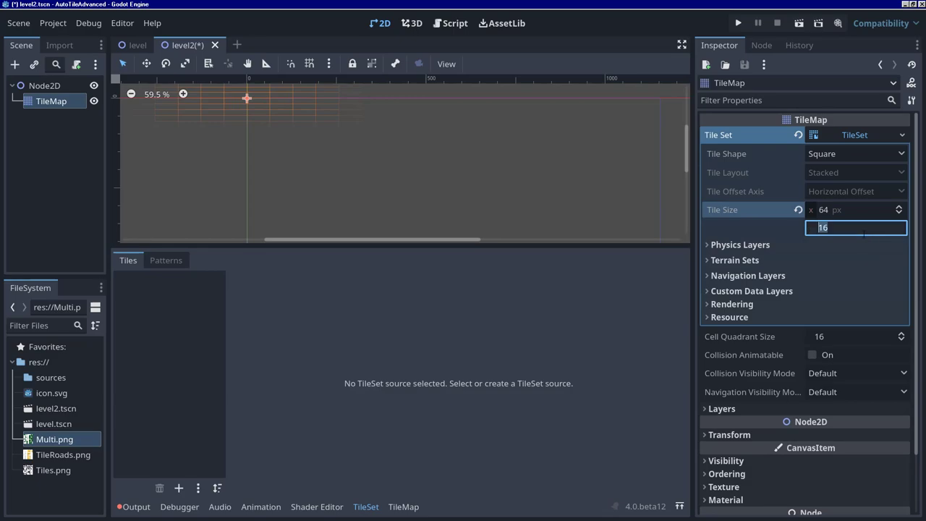
pyautogui.press('Return')
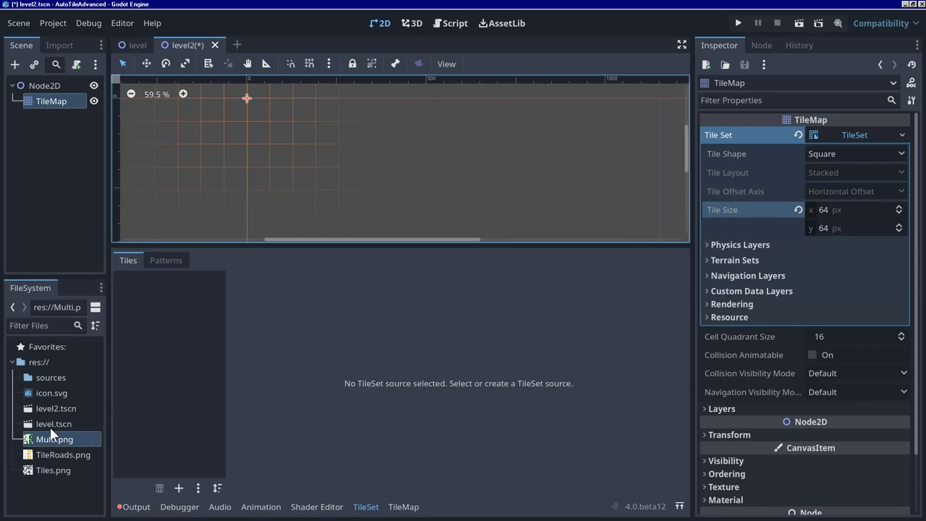
# Add Multi.png to the TileSet as an atlas source, declining automatic tile creation, and widen the atlas view
pyautogui.moveTo(43, 441); pyautogui.dragTo(156, 371)
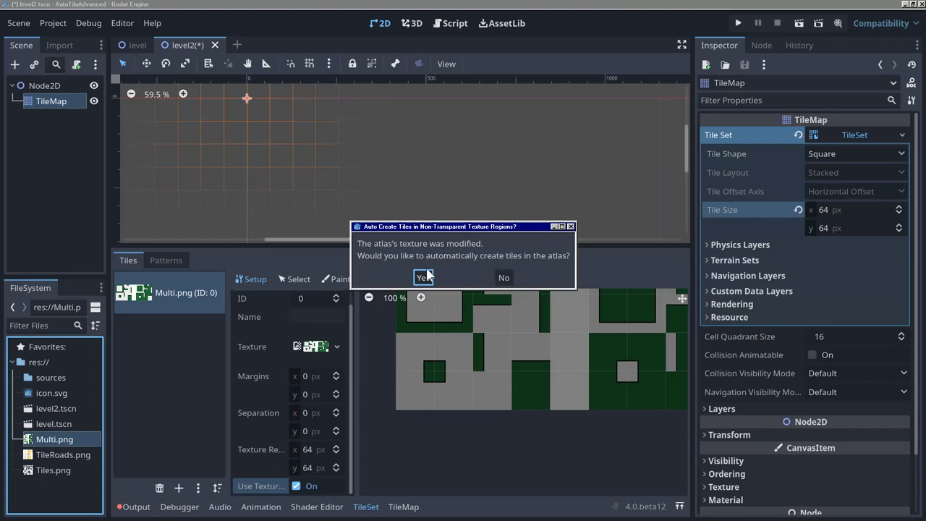
pyautogui.click(506, 278)
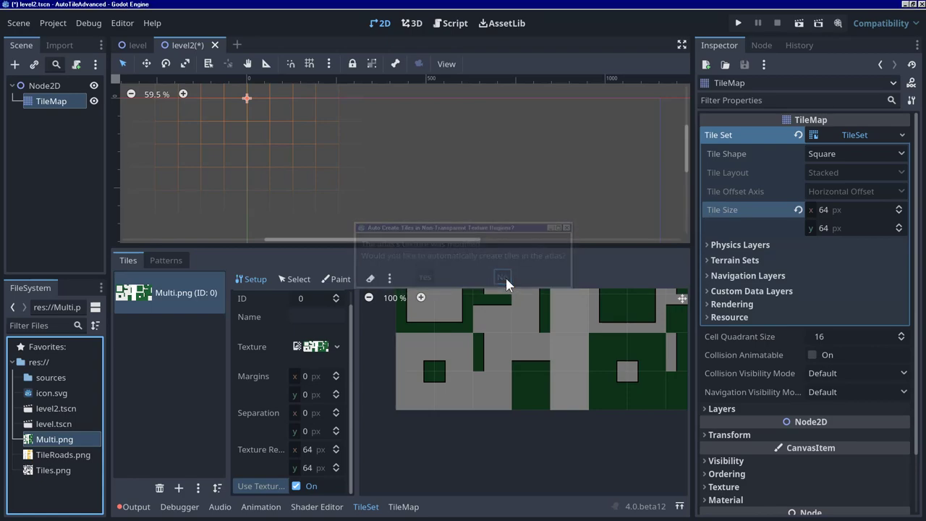
pyautogui.moveTo(693, 352); pyautogui.dragTo(741, 351)
pyautogui.scroll(-1, 633, 391)
pyautogui.scroll(1, 554, 406)
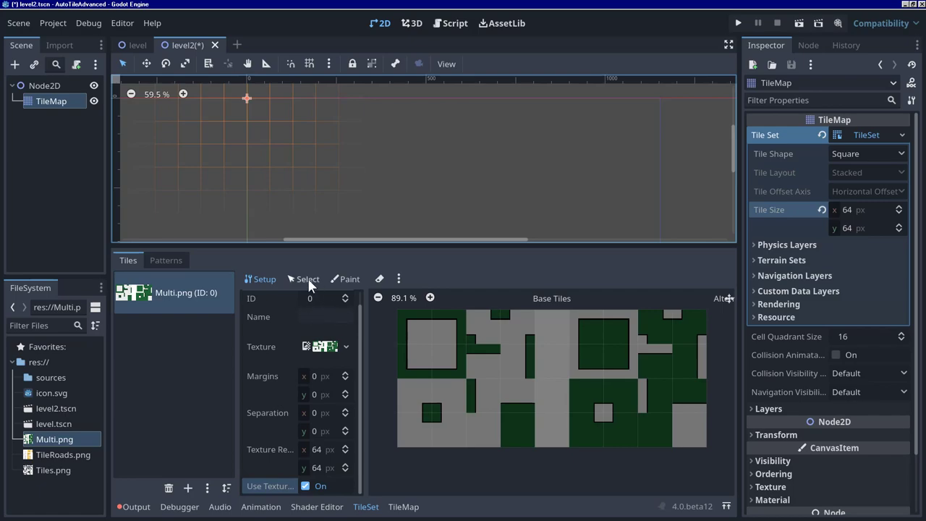
# Create the atlas tiles by hand in both Multi.png blocks, skipping the solid green tile, solid grey corner tile and grey middle column
pyautogui.click(345, 278)
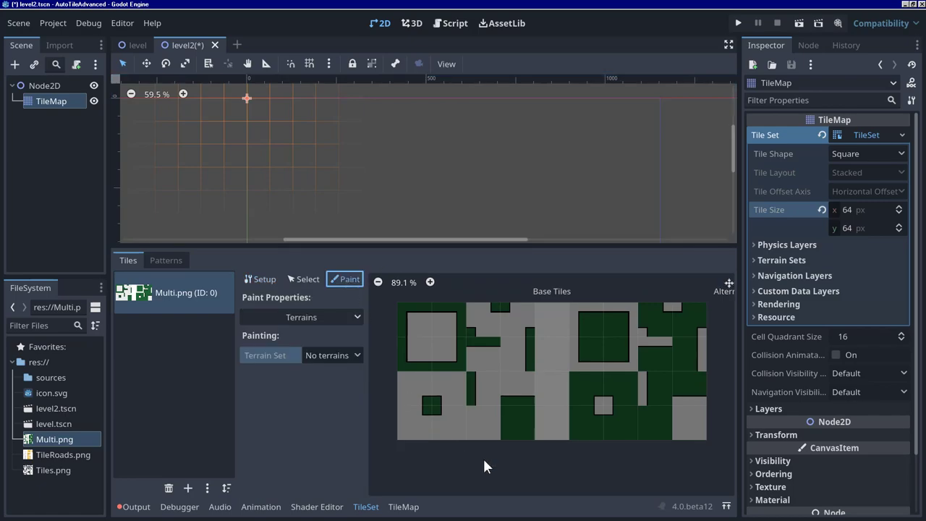
pyautogui.click(307, 278)
pyautogui.click(267, 280)
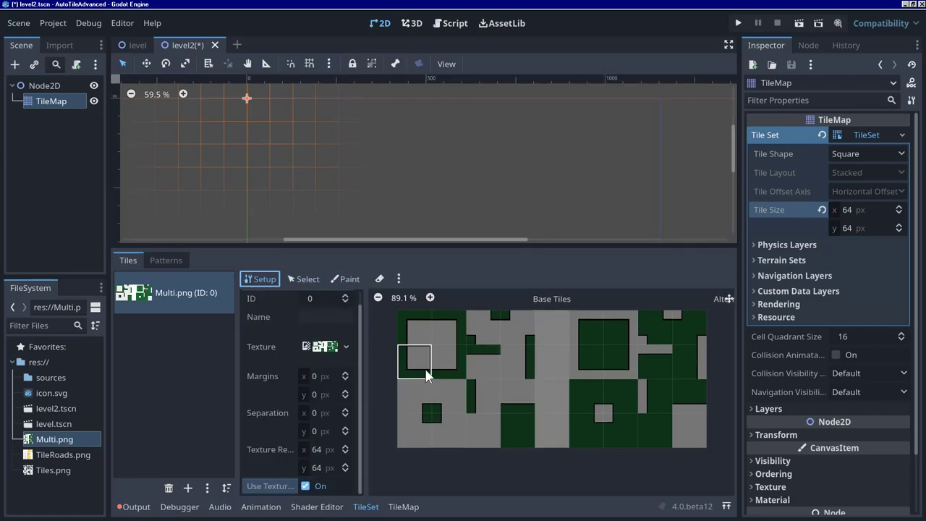
pyautogui.moveTo(434, 340); pyautogui.dragTo(434, 365)
pyautogui.click(475, 329)
pyautogui.click(477, 362)
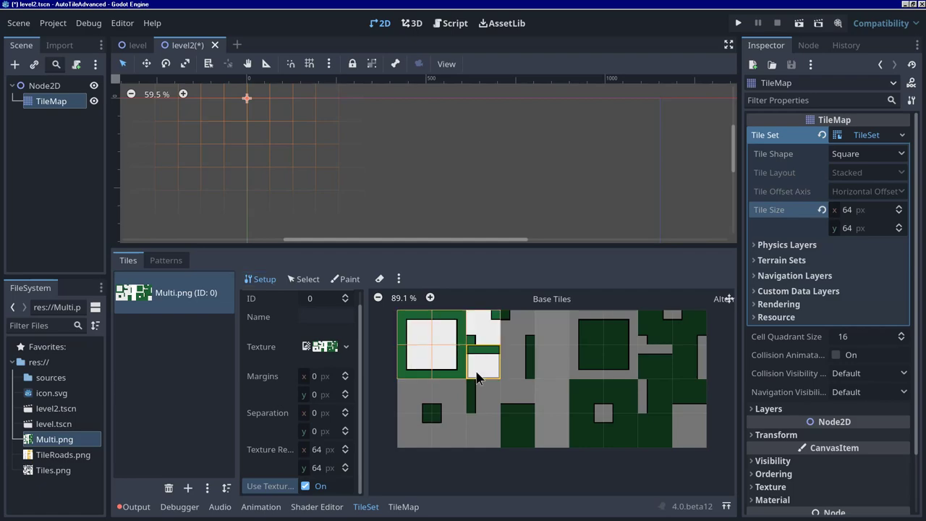
pyautogui.click(477, 387)
pyautogui.moveTo(477, 381)
pyautogui.mouseDown()
pyautogui.moveTo(416, 384)
pyautogui.moveTo(449, 428)
pyautogui.moveTo(493, 384)
pyautogui.moveTo(511, 382)
pyautogui.moveTo(518, 332)
pyautogui.mouseUp()
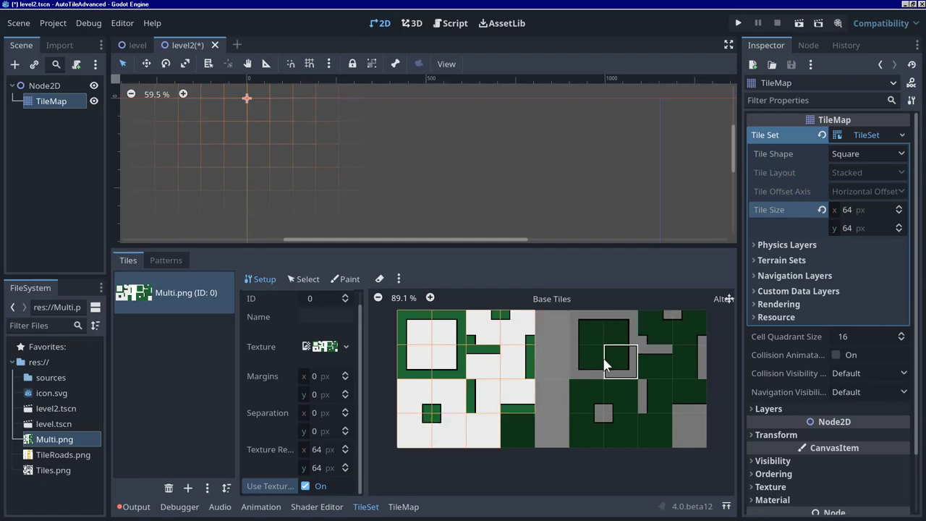
pyautogui.moveTo(658, 437)
pyautogui.mouseDown()
pyautogui.moveTo(655, 398)
pyautogui.moveTo(687, 376)
pyautogui.moveTo(662, 333)
pyautogui.moveTo(599, 372)
pyautogui.moveTo(620, 428)
pyautogui.moveTo(589, 402)
pyautogui.moveTo(619, 374)
pyautogui.mouseUp()
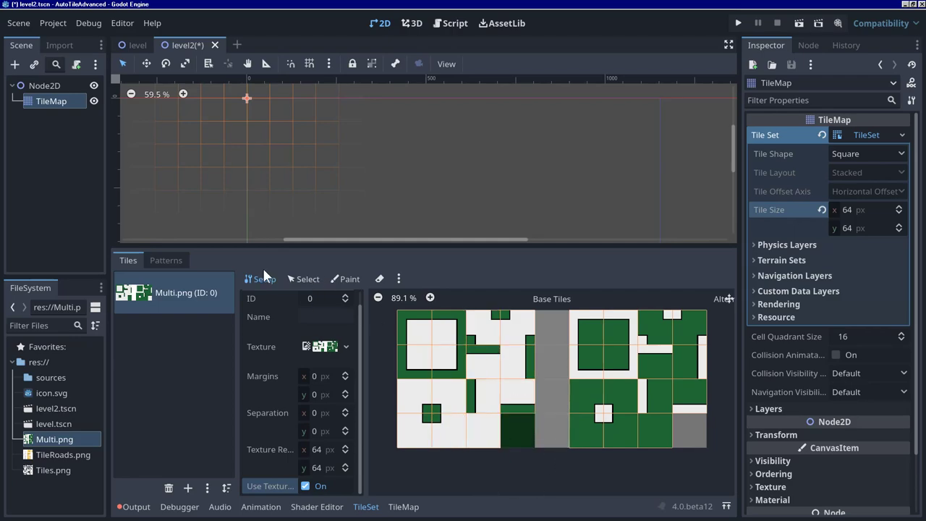
# Add a terrain set to the TileSet and set its mode to Match Corners
pyautogui.click(344, 279)
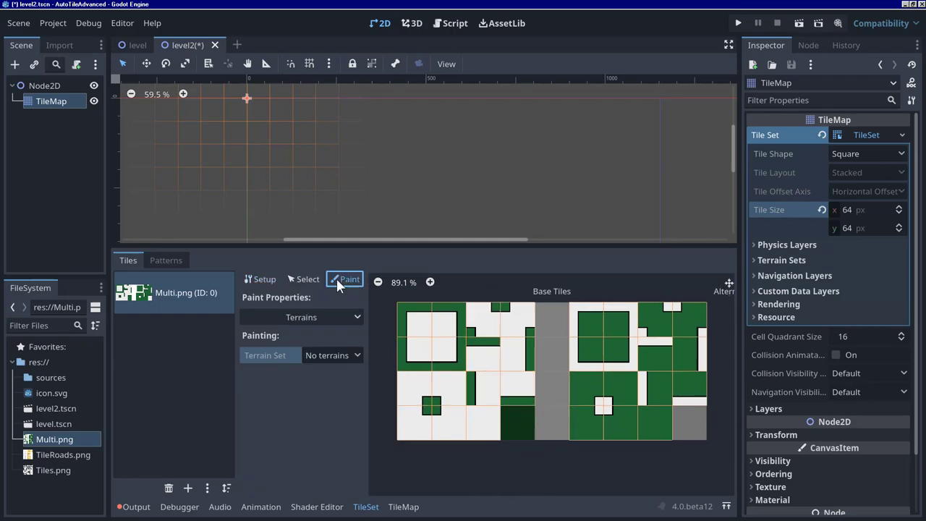
pyautogui.click(790, 259)
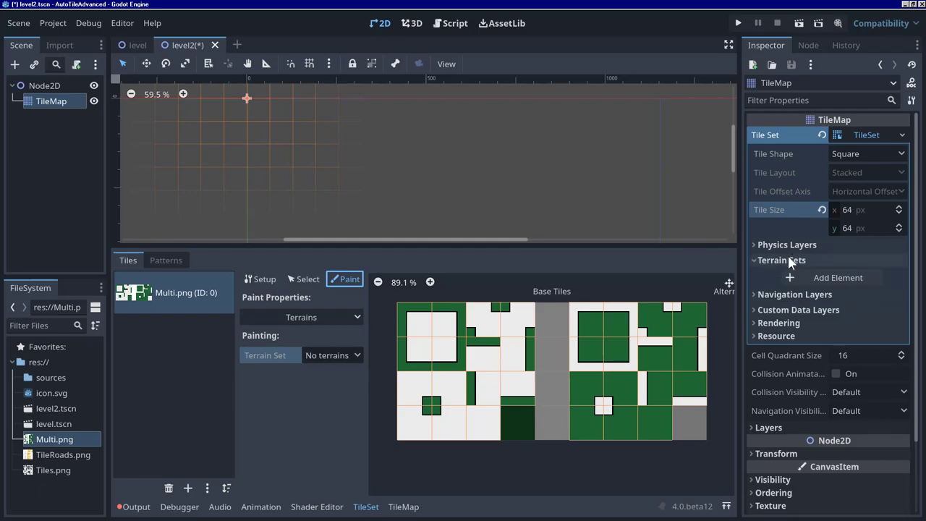
pyautogui.click(818, 275)
pyautogui.click(860, 277)
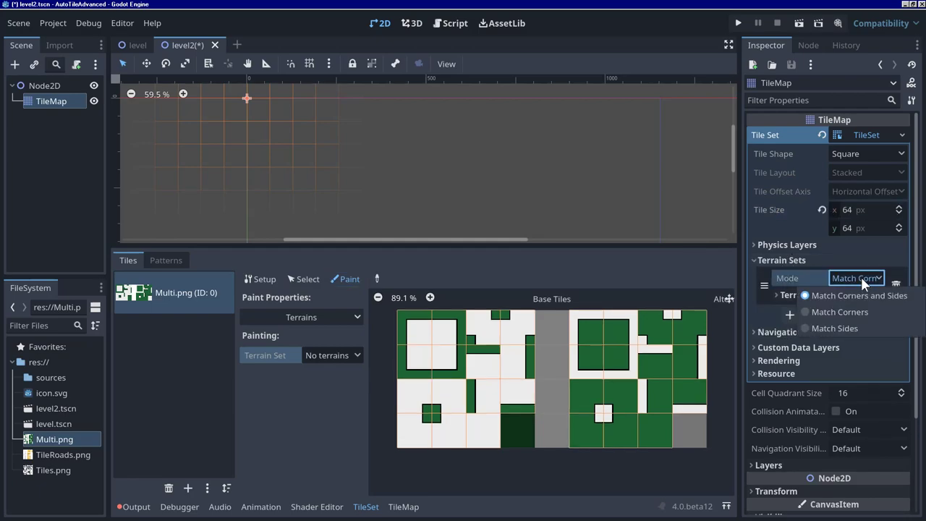
pyautogui.click(843, 312)
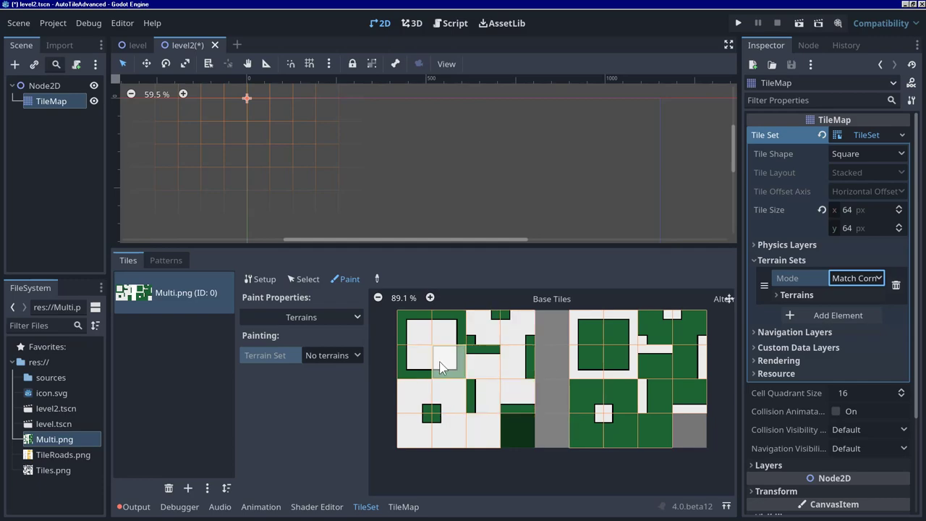
# Add a terrain named Green to the terrain set and give it the dark green colour 0b5840
pyautogui.scroll(5, 446, 353)
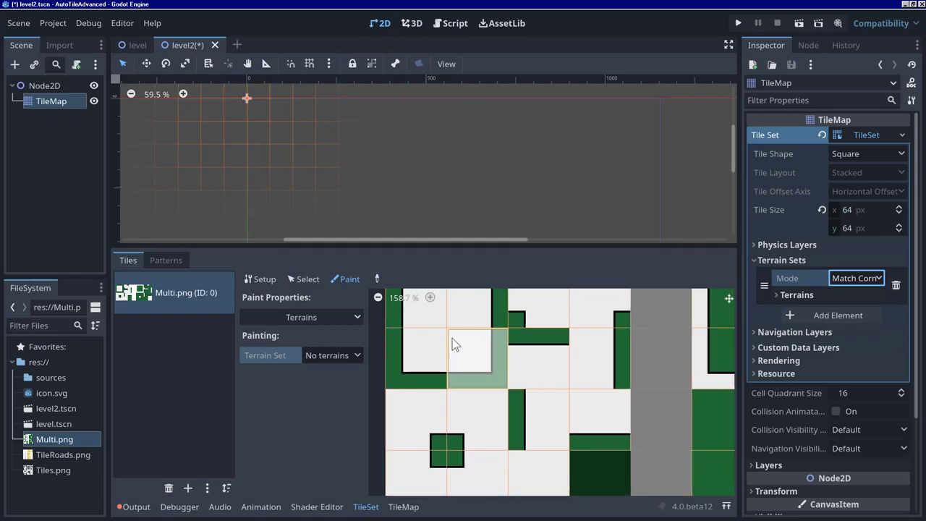
pyautogui.scroll(-4, 460, 342)
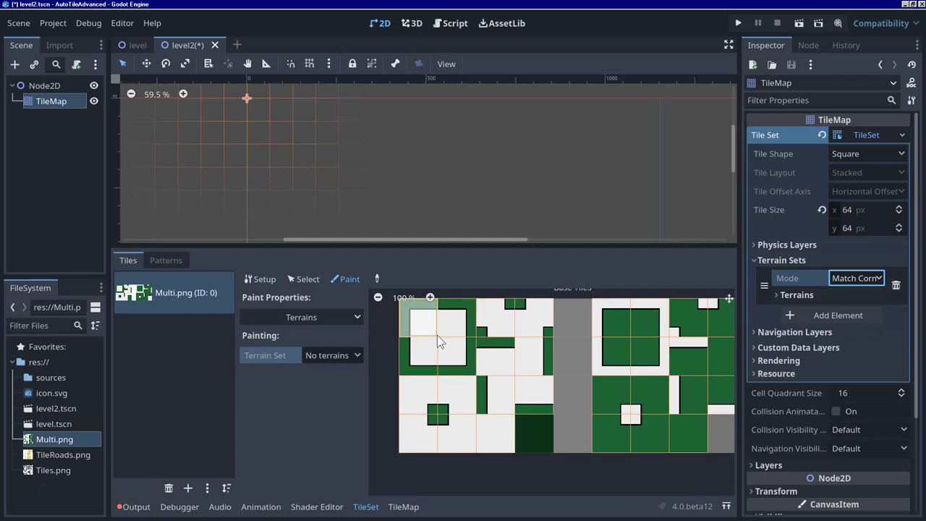
pyautogui.scroll(2, 448, 344)
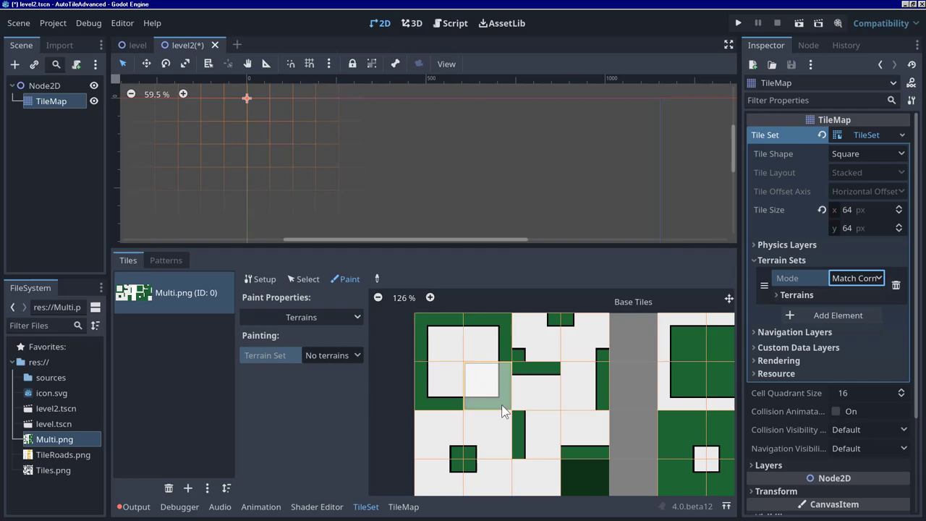
pyautogui.click(789, 289)
pyautogui.click(818, 306)
pyautogui.doubleClick(850, 312)
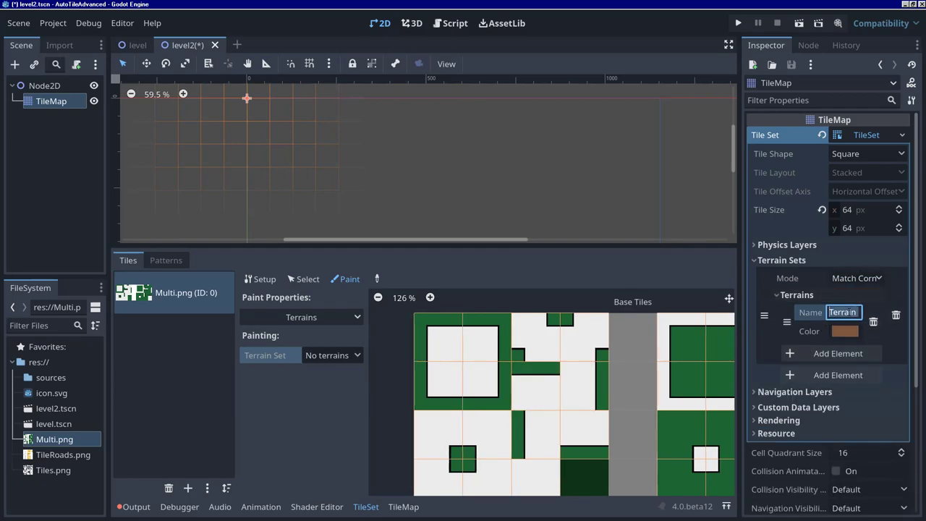
pyautogui.write('Gr')
pyautogui.click(839, 331)
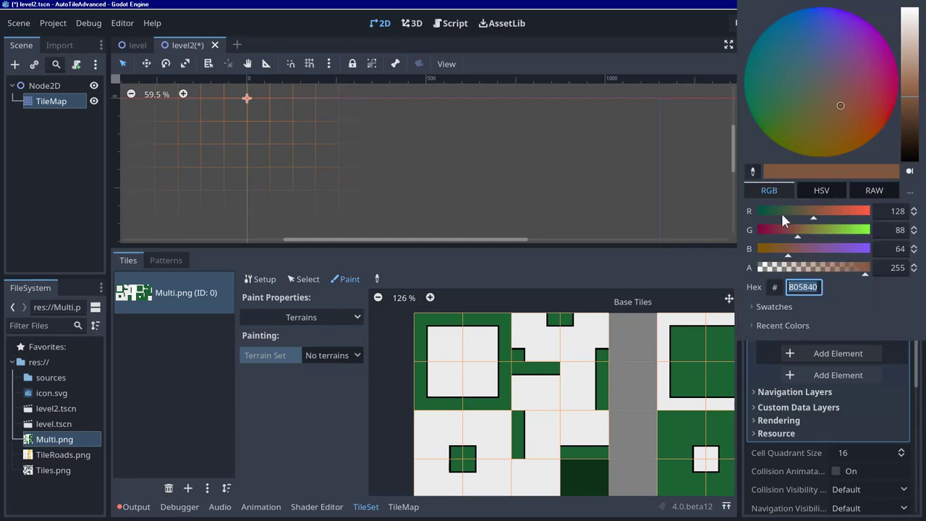
pyautogui.moveTo(784, 217); pyautogui.dragTo(766, 215)
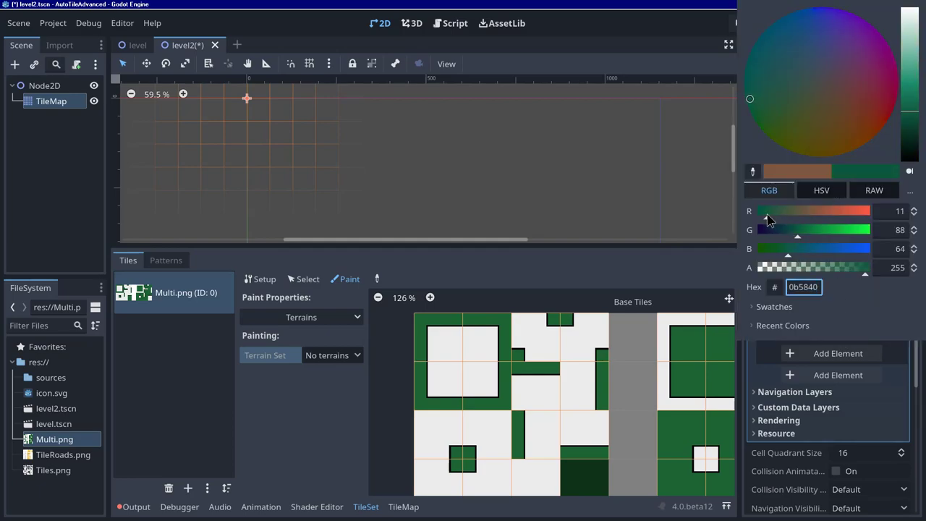
pyautogui.click(840, 365)
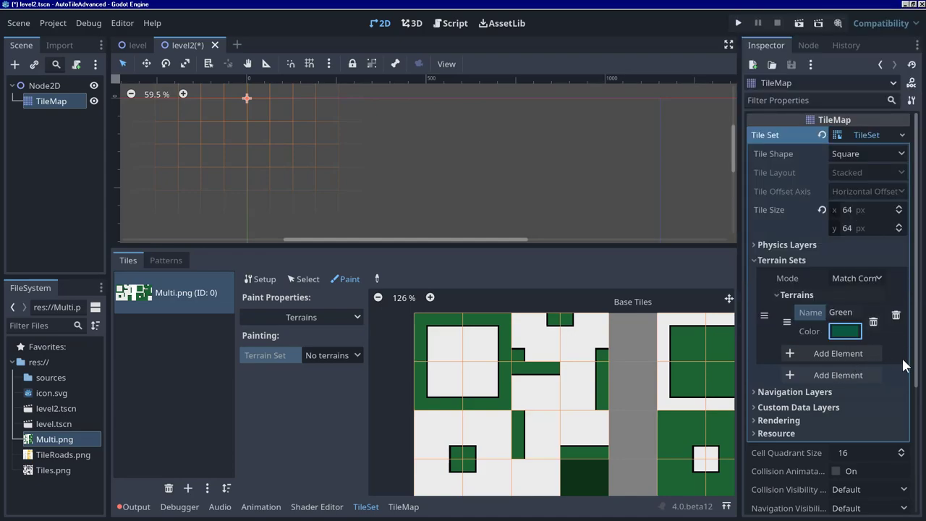
# Add a second terrain named Grey and set its colour to dark grey with zero saturation
pyautogui.click(832, 353)
pyautogui.doubleClick(842, 353)
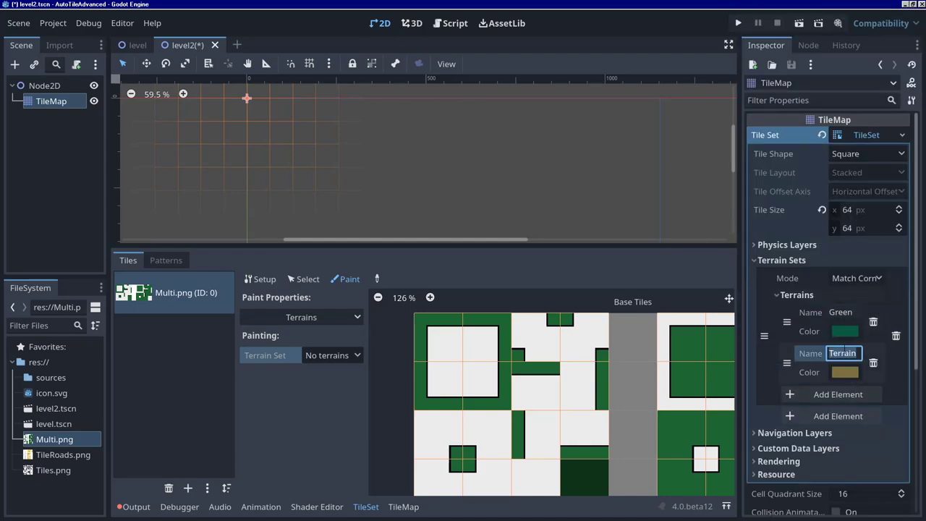
pyautogui.write('Grey 1')
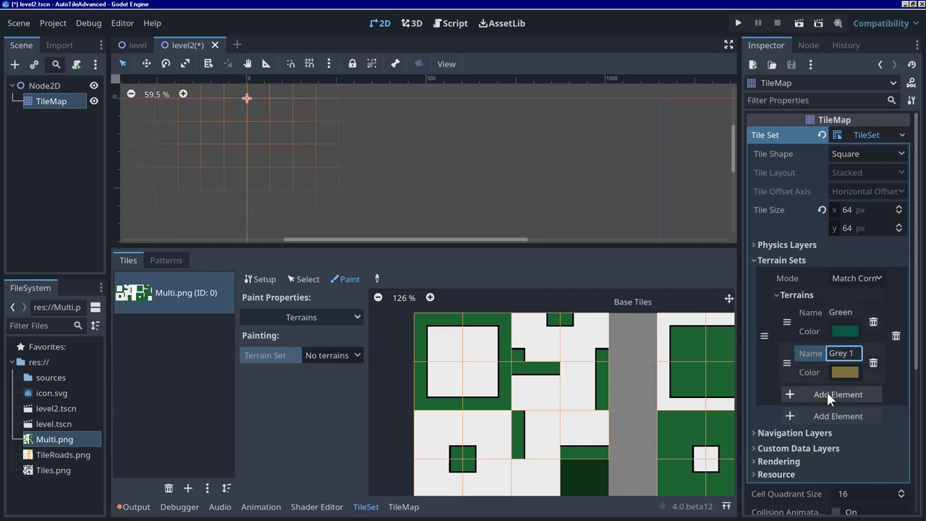
pyautogui.hotkey('shift', 'End')
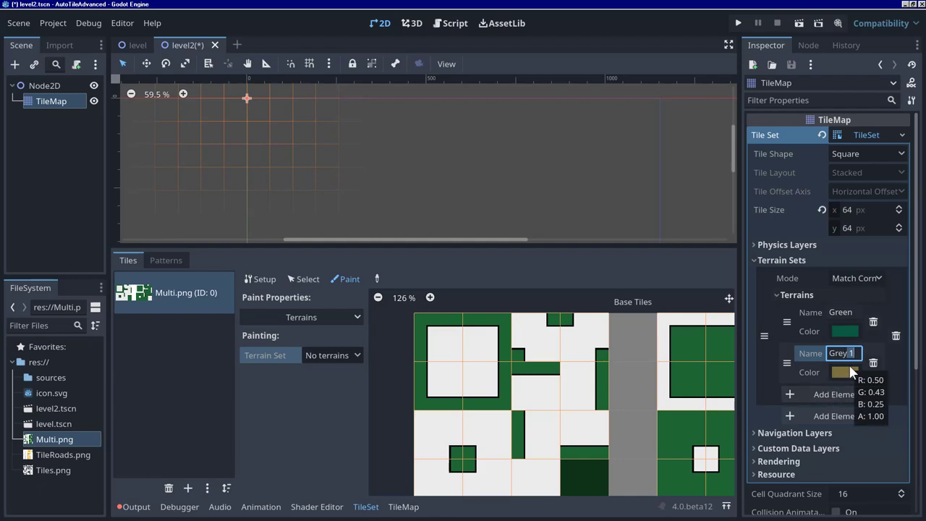
pyautogui.click(849, 369)
pyautogui.click(752, 212)
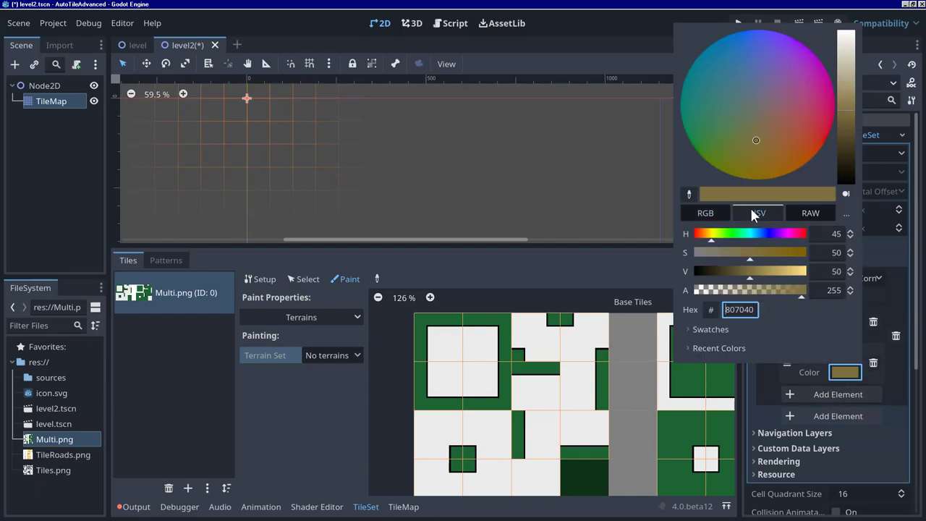
pyautogui.moveTo(732, 253); pyautogui.dragTo(689, 257)
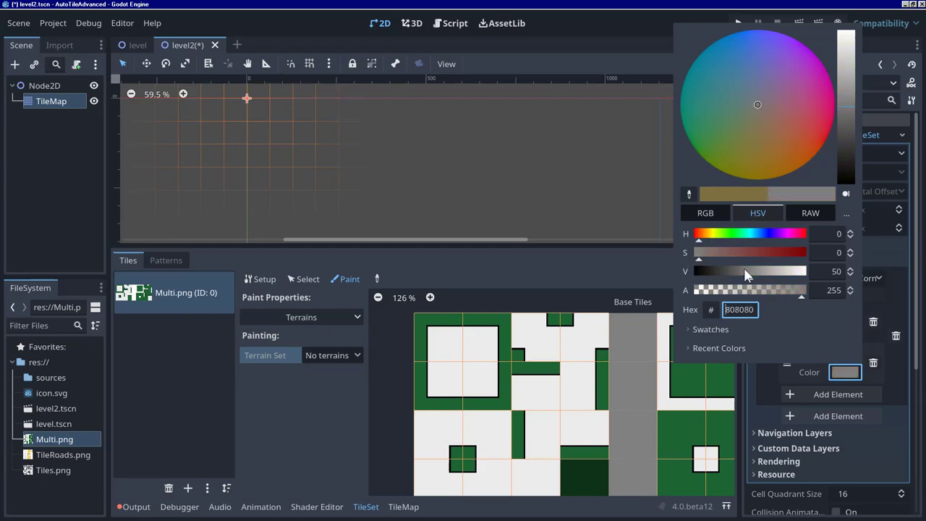
pyautogui.click(895, 380)
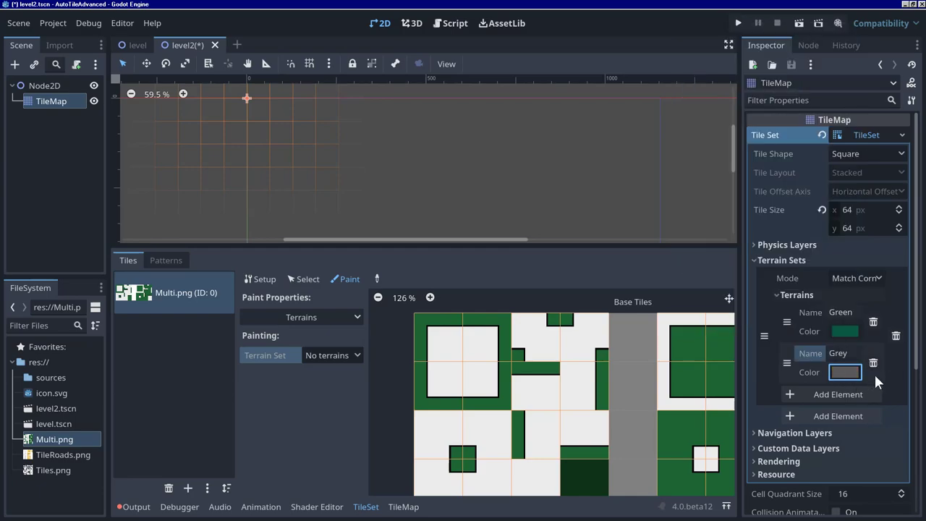
# Assign Terrain Set 0 with no terrain to every created atlas tile in both Multi.png blocks
pyautogui.click(329, 355)
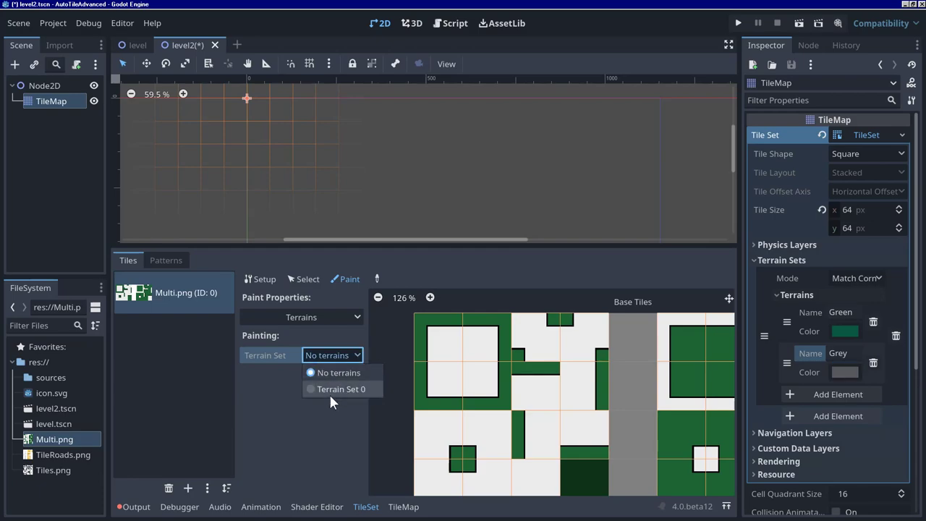
pyautogui.click(330, 390)
pyautogui.click(343, 354)
pyautogui.click(343, 353)
pyautogui.click(339, 377)
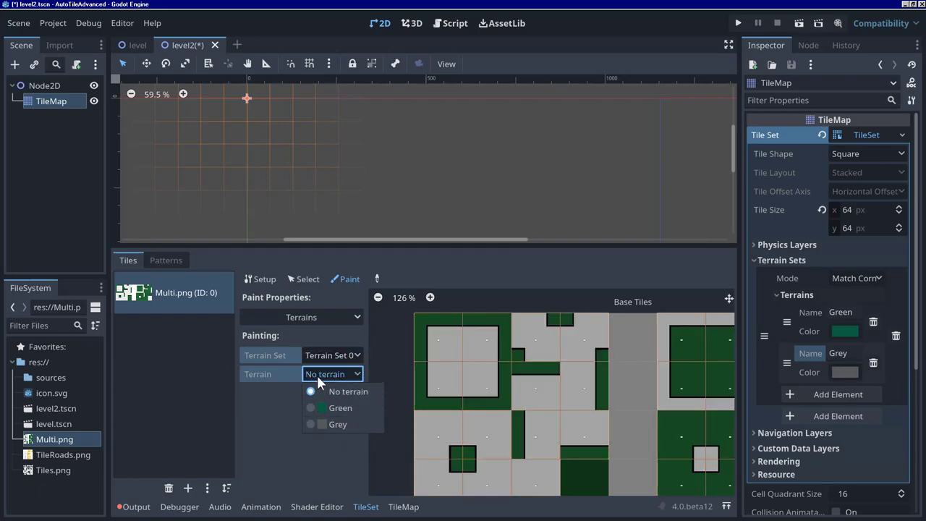
pyautogui.click(312, 379)
pyautogui.scroll(-2, 504, 384)
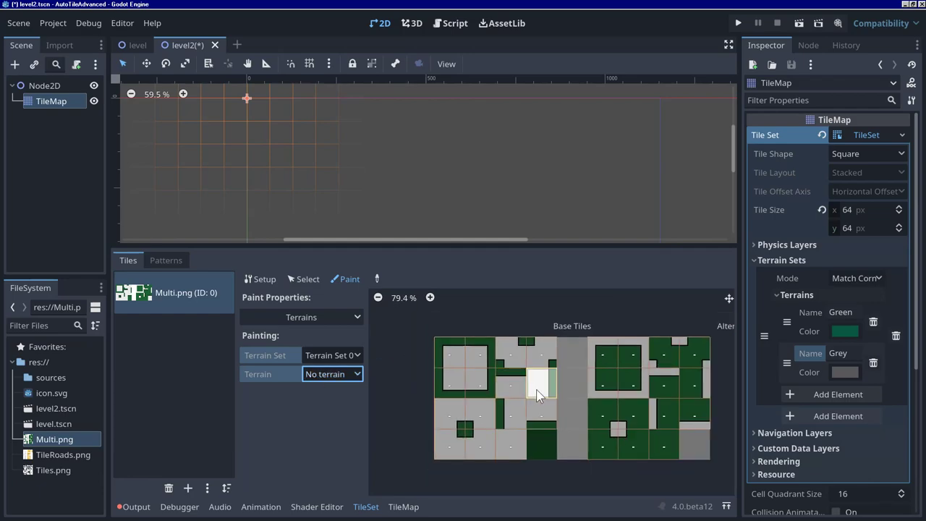
pyautogui.scroll(3, 433, 373)
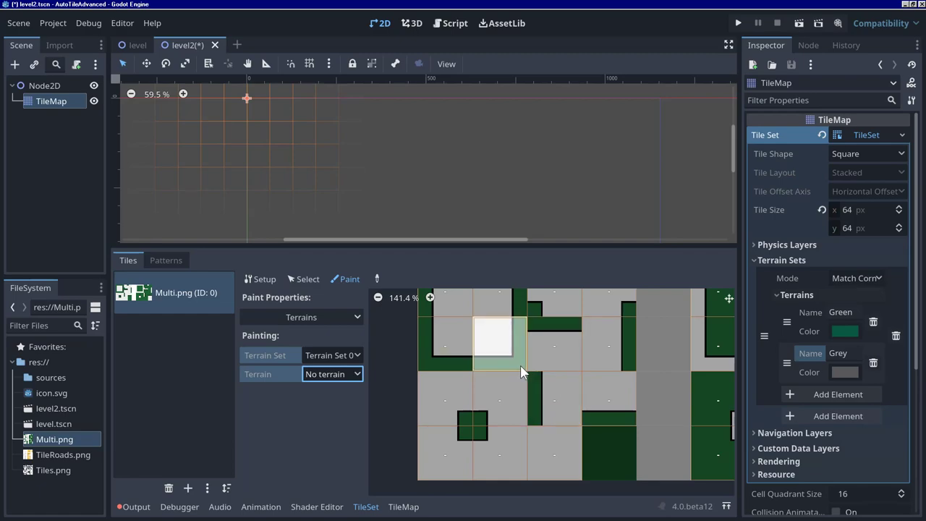
pyautogui.scroll(-1, 520, 368)
pyautogui.moveTo(460, 322); pyautogui.dragTo(459, 332, button='middle')
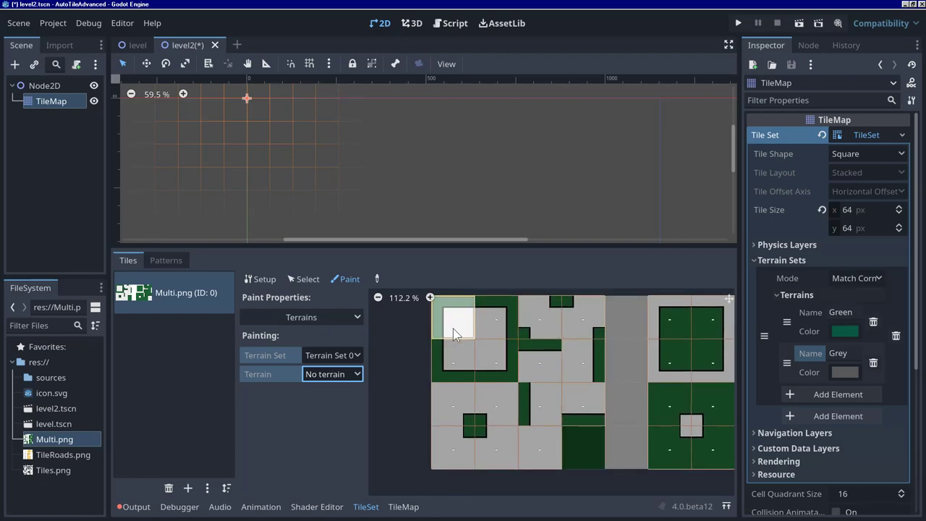
pyautogui.click(454, 332)
pyautogui.moveTo(454, 331)
pyautogui.mouseDown()
pyautogui.moveTo(572, 314)
pyautogui.moveTo(558, 364)
pyautogui.moveTo(439, 385)
pyautogui.moveTo(565, 387)
pyautogui.moveTo(554, 405)
pyautogui.moveTo(472, 452)
pyautogui.mouseUp()
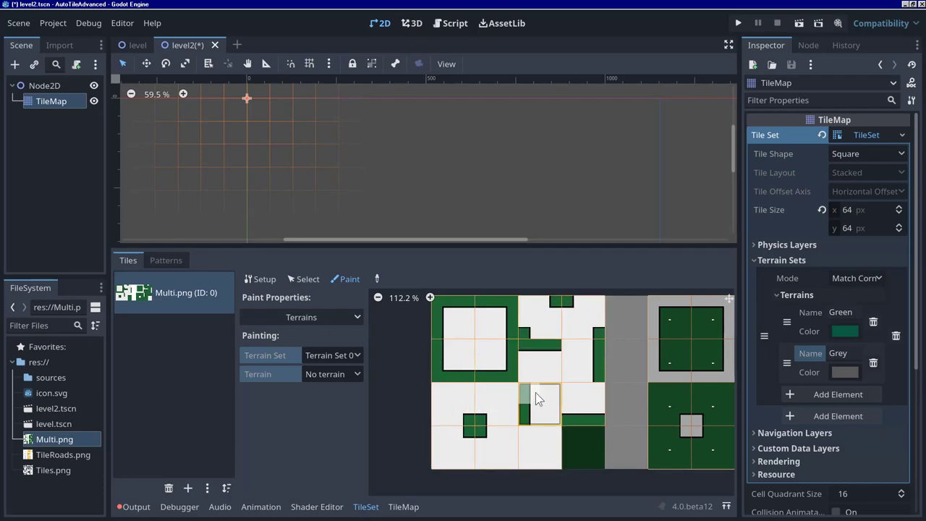
pyautogui.moveTo(562, 341); pyautogui.dragTo(388, 367, button='middle')
pyautogui.moveTo(498, 335)
pyautogui.mouseDown()
pyautogui.moveTo(611, 384)
pyautogui.moveTo(491, 427)
pyautogui.moveTo(626, 434)
pyautogui.moveTo(567, 469)
pyautogui.moveTo(499, 457)
pyautogui.mouseUp()
pyautogui.moveTo(487, 378); pyautogui.dragTo(607, 388, button='middle')
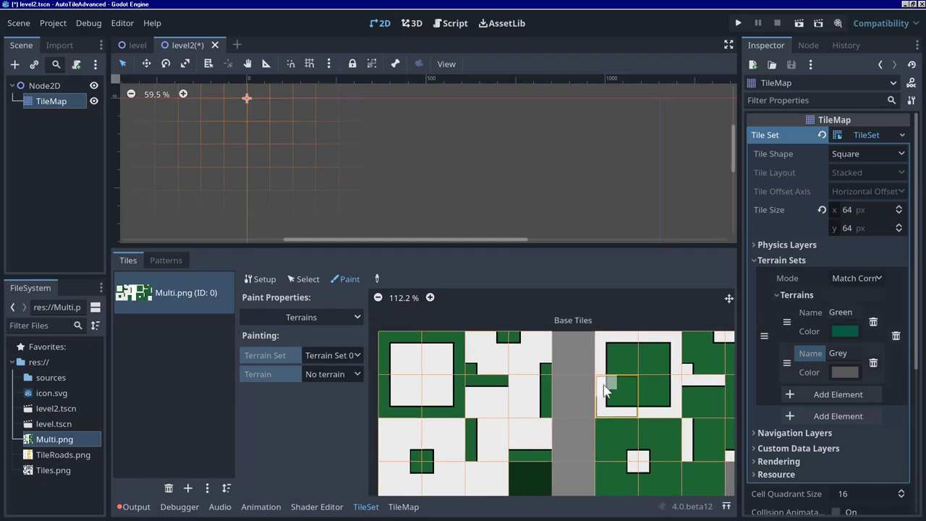
# Paint the Grey terrain onto the centres of the four green-framed tiles in the first Multi.png block
pyautogui.click(339, 374)
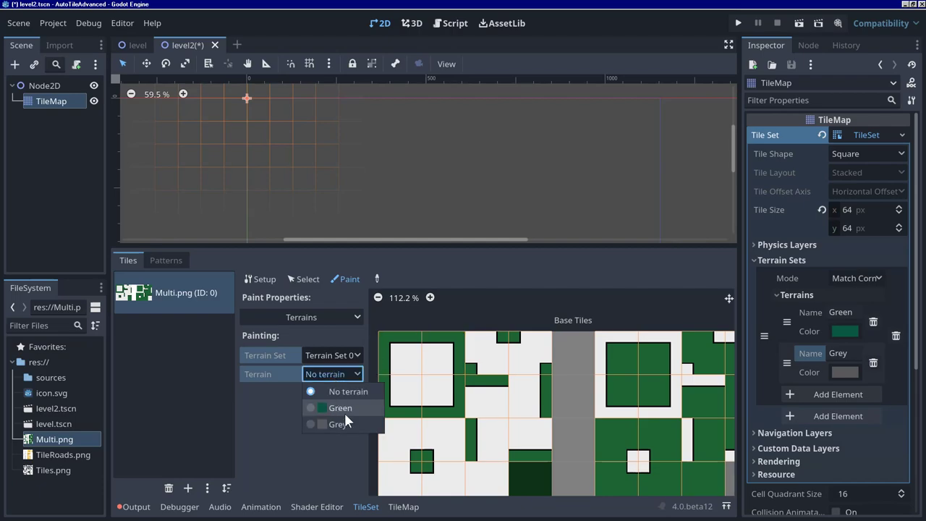
pyautogui.click(325, 423)
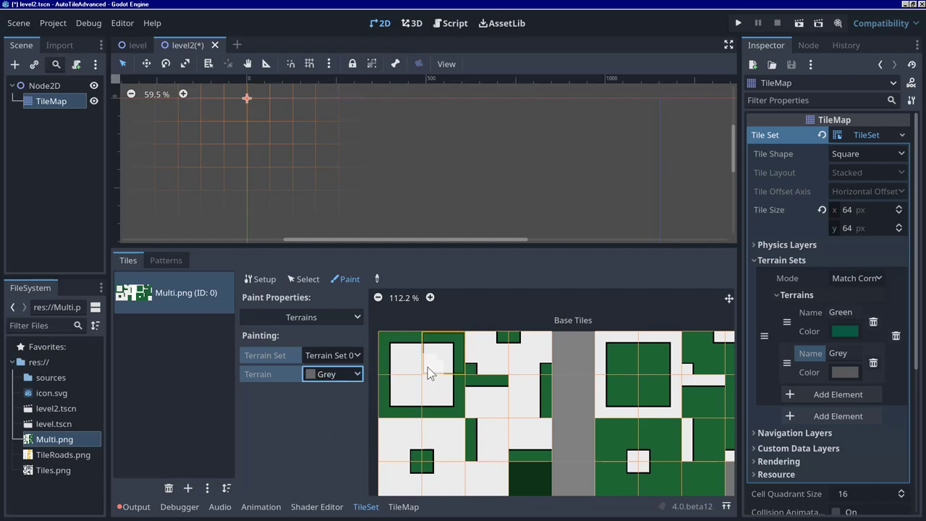
pyautogui.scroll(1, 413, 356)
pyautogui.scroll(1, 413, 356)
pyautogui.click(406, 351)
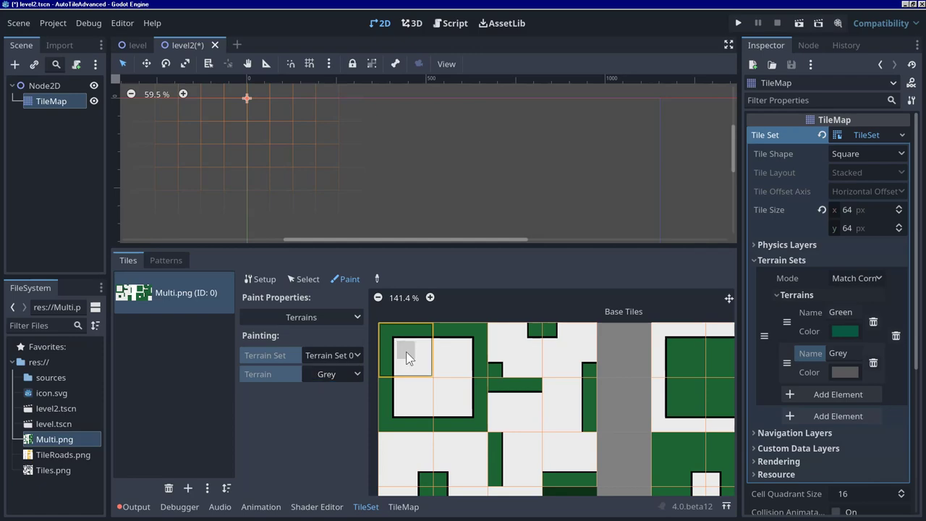
pyautogui.click(454, 349)
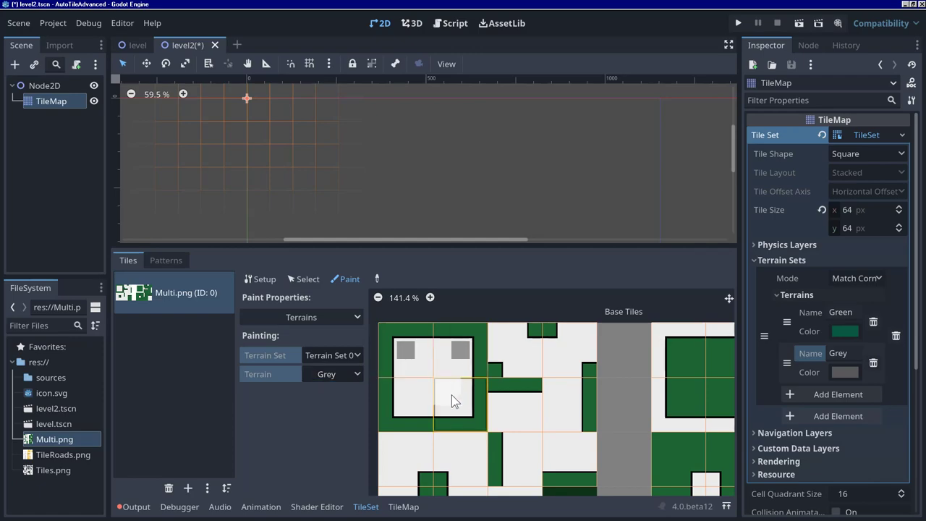
pyautogui.click(451, 396)
pyautogui.click(417, 403)
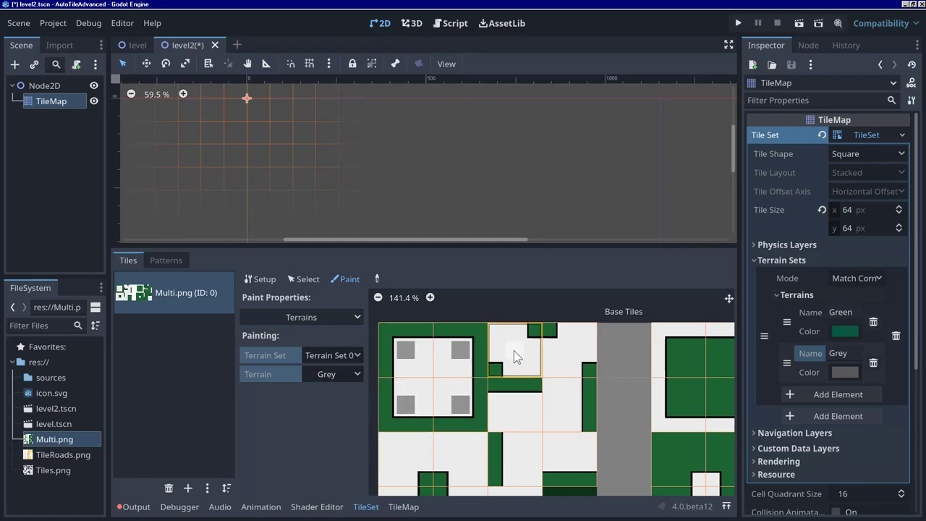
# Paint the Grey terrain onto the centres of the first block's six tiles in the third and fourth columns, rows one to three
pyautogui.click(513, 351)
pyautogui.click(568, 350)
pyautogui.click(566, 406)
pyautogui.click(521, 408)
pyautogui.click(567, 451)
pyautogui.click(525, 456)
# Paint the Grey terrain onto the centres of the four tiles around the small green square and the plain white tile
pyautogui.scroll(1, 523, 456)
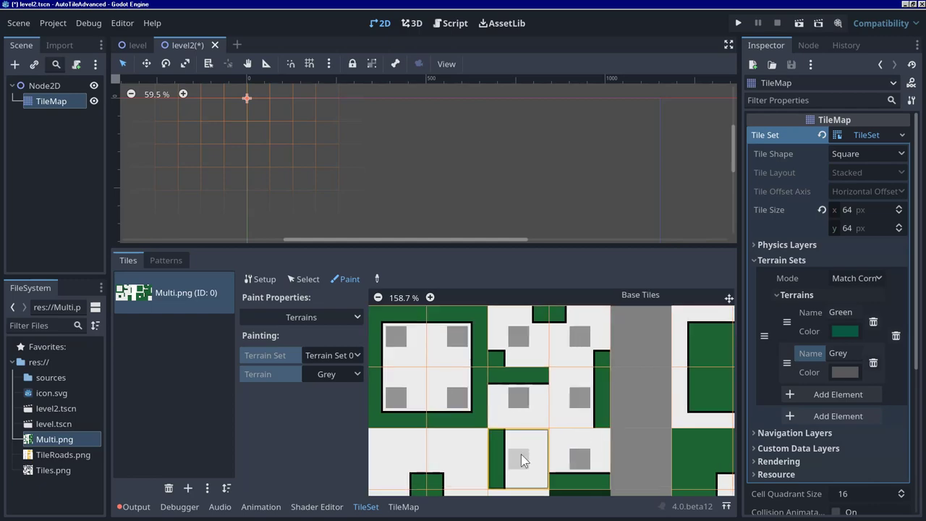
pyautogui.moveTo(521, 457); pyautogui.dragTo(558, 311, button='middle')
pyautogui.scroll(-2, 526, 332)
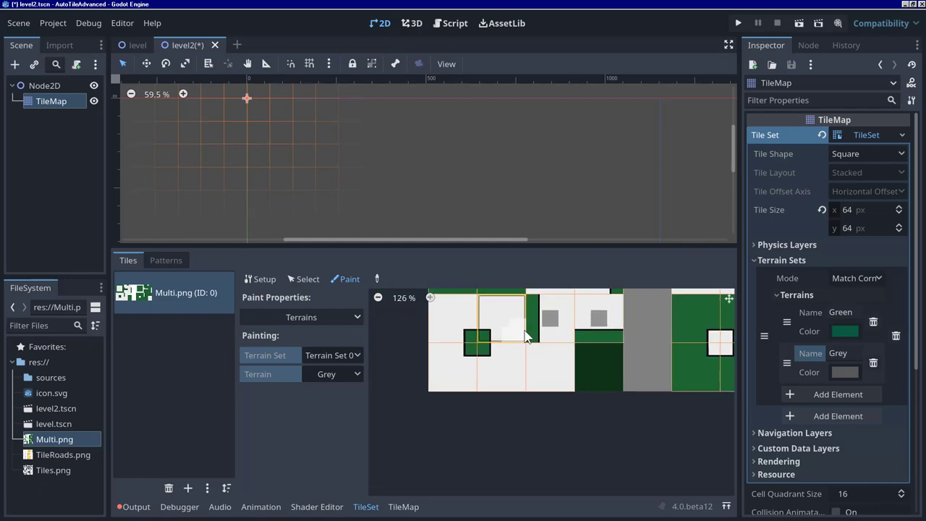
pyautogui.click(449, 329)
pyautogui.click(444, 368)
pyautogui.click(508, 369)
pyautogui.click(546, 369)
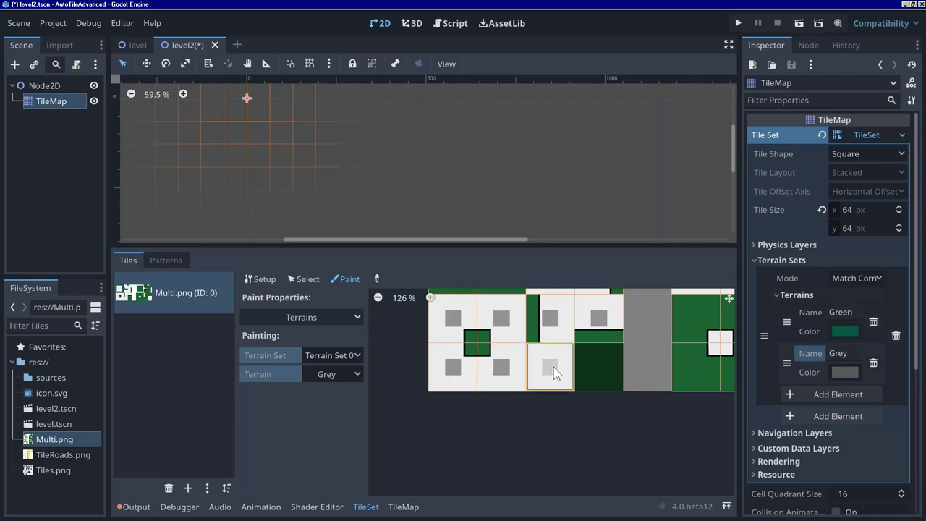
# Compare the tiles offered for the Green and Grey terrains in the TileMap's terrain painting list
pyautogui.click(404, 507)
pyautogui.click(166, 312)
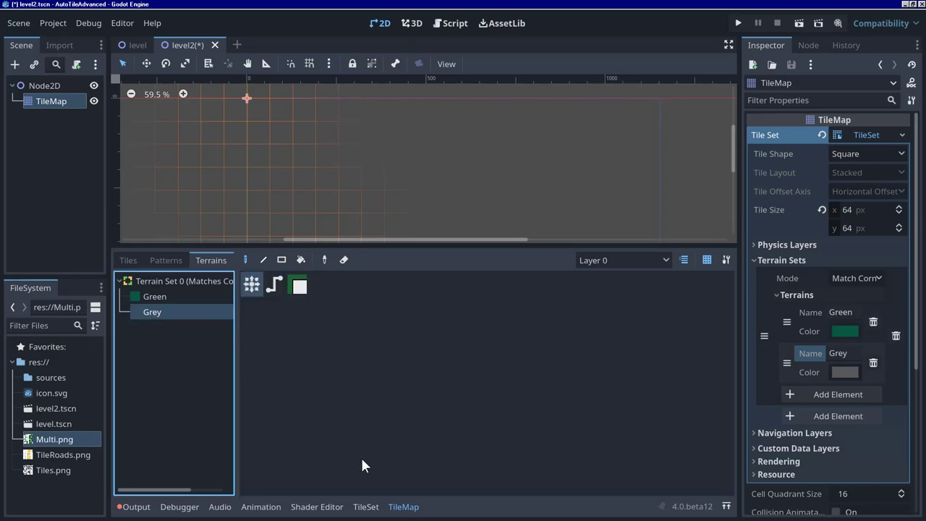
pyautogui.click(204, 296)
pyautogui.click(186, 308)
# Paint the Green terrain onto the centres of the four white-framed tiles in the second Multi.png block
pyautogui.click(366, 506)
pyautogui.scroll(-3, 552, 334)
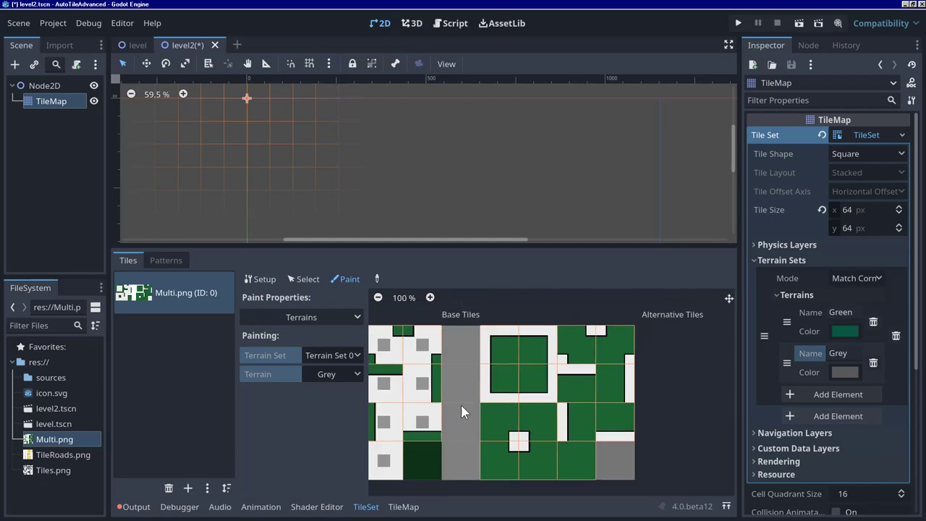
pyautogui.moveTo(479, 411); pyautogui.dragTo(569, 383, button='middle')
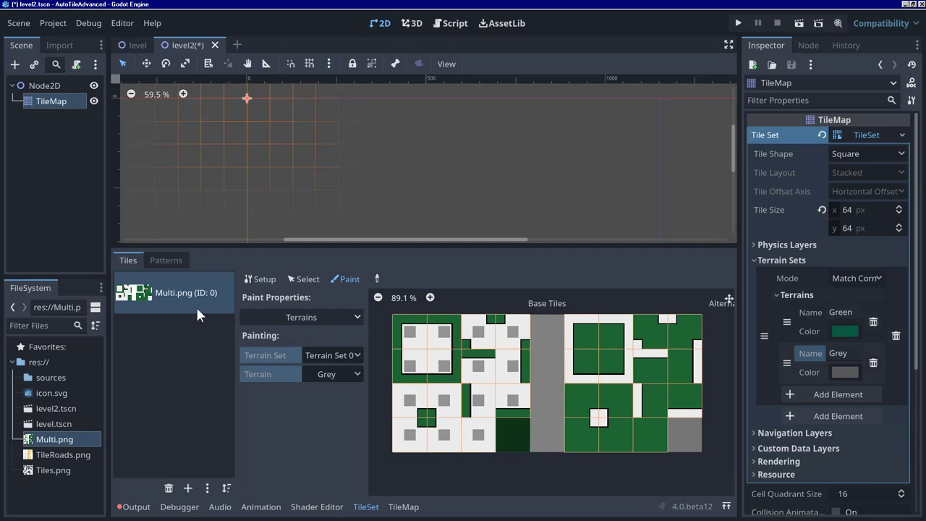
pyautogui.click(344, 375)
pyautogui.click(337, 408)
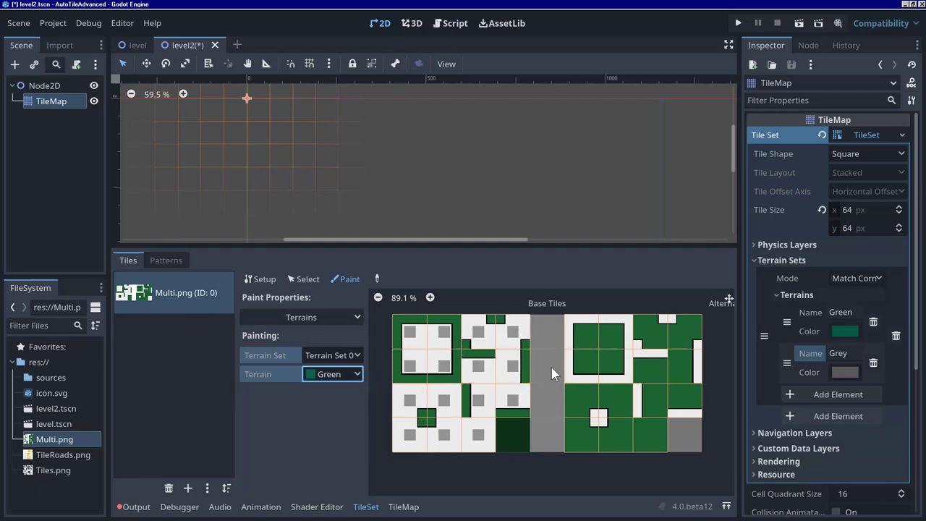
pyautogui.click(586, 334)
pyautogui.click(614, 336)
pyautogui.click(613, 367)
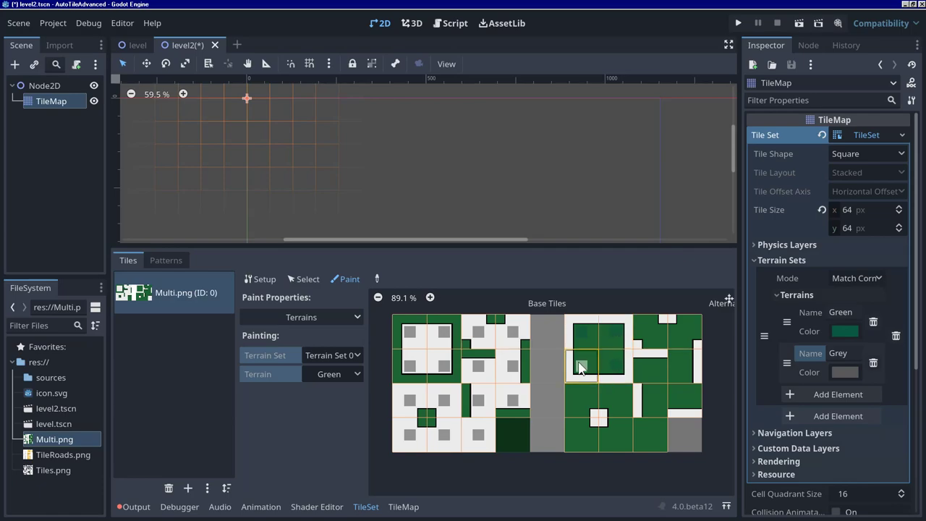
# Paint the Green terrain onto the centres of the four tiles around the small white square in the second block
pyautogui.scroll(3, 581, 368)
pyautogui.click(608, 404)
pyautogui.click(657, 400)
pyautogui.click(657, 461)
pyautogui.click(598, 470)
# Brighten the Green terrain's colour to 0bba40 by raising its green channel to 186
pyautogui.moveTo(682, 427)
pyautogui.mouseDown(button='middle')
pyautogui.moveTo(520, 437)
pyautogui.moveTo(489, 457)
pyautogui.mouseUp(button='middle')
pyautogui.moveTo(564, 338); pyautogui.dragTo(523, 394, button='middle')
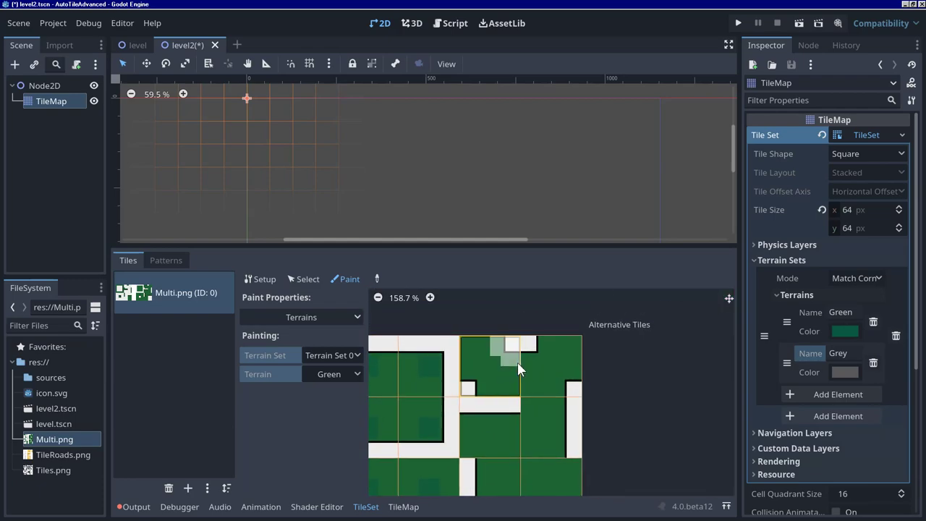
pyautogui.click(844, 331)
pyautogui.moveTo(811, 231); pyautogui.dragTo(835, 232)
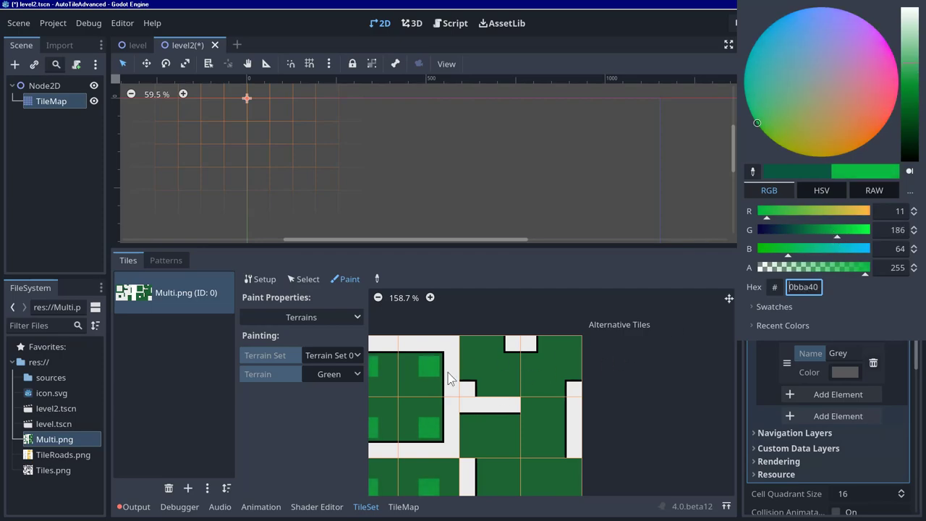
pyautogui.click(477, 369)
# Paint the Green terrain onto the centres of the remaining seven tiles in the second block's last two columns
pyautogui.click(490, 367)
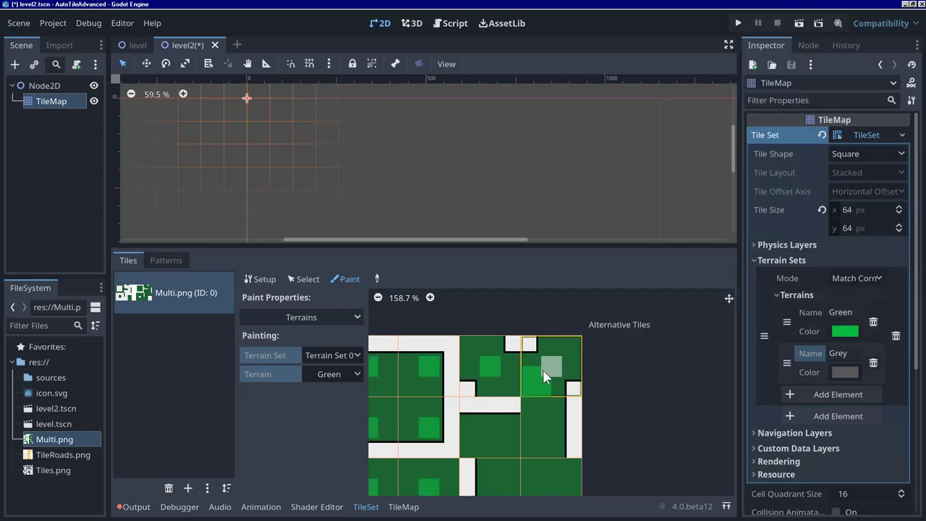
pyautogui.click(548, 369)
pyautogui.click(541, 425)
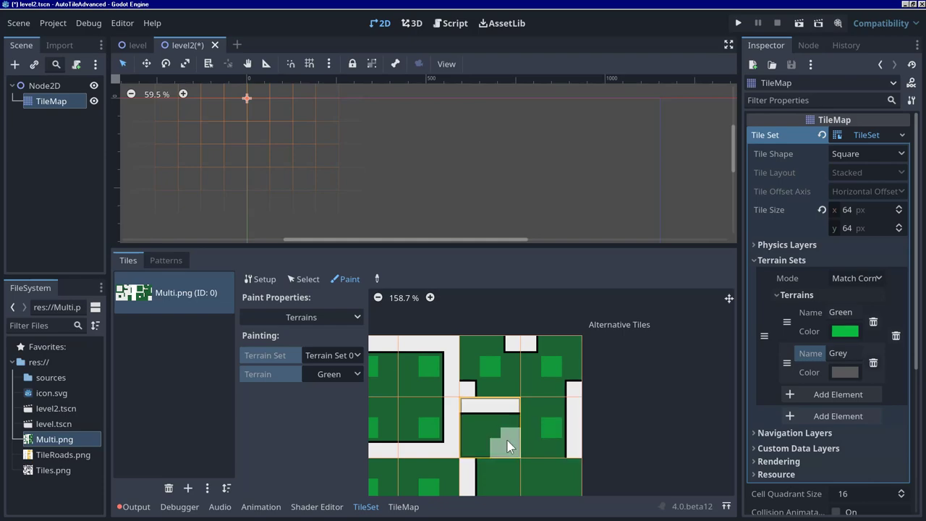
pyautogui.click(494, 434)
pyautogui.click(516, 383)
pyautogui.click(568, 391)
pyautogui.click(499, 451)
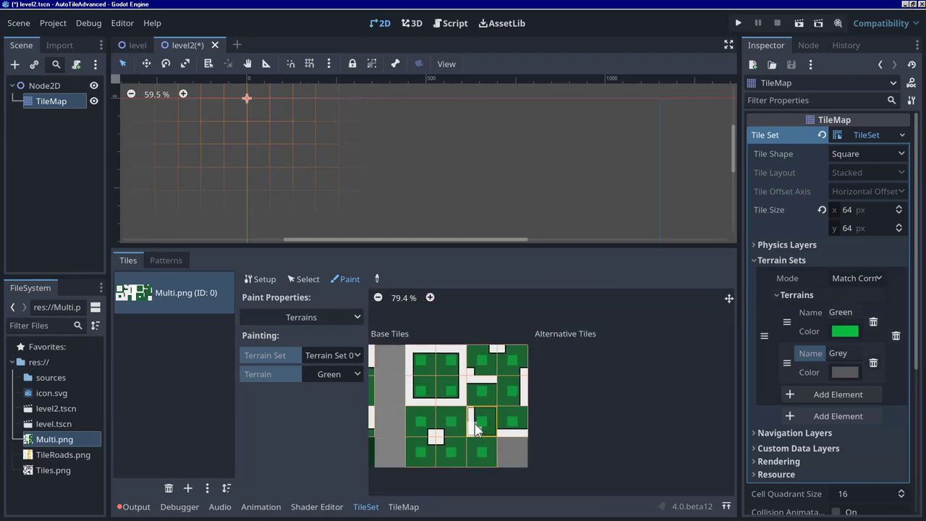
# Recheck the representative tiles of both terrains in the TileMap by switching between Green and Grey
pyautogui.click(403, 506)
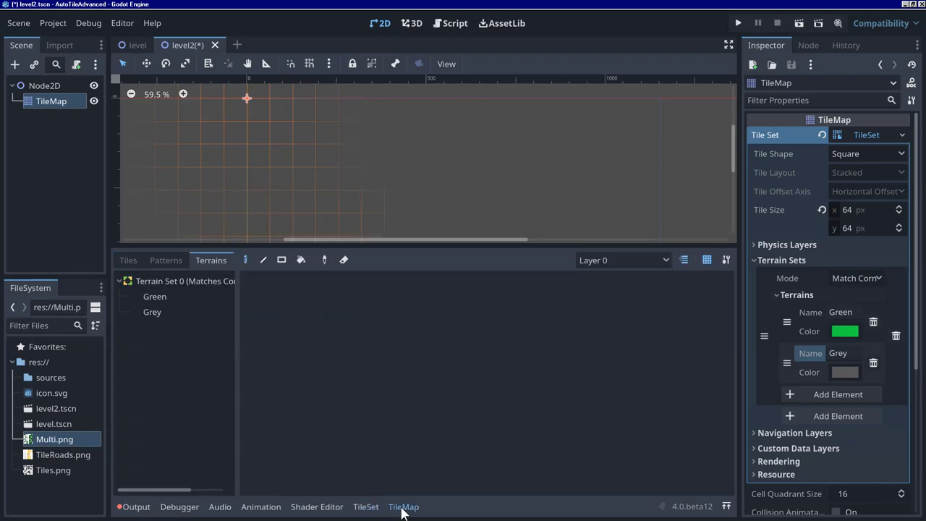
pyautogui.click(190, 296)
pyautogui.click(182, 311)
pyautogui.click(183, 297)
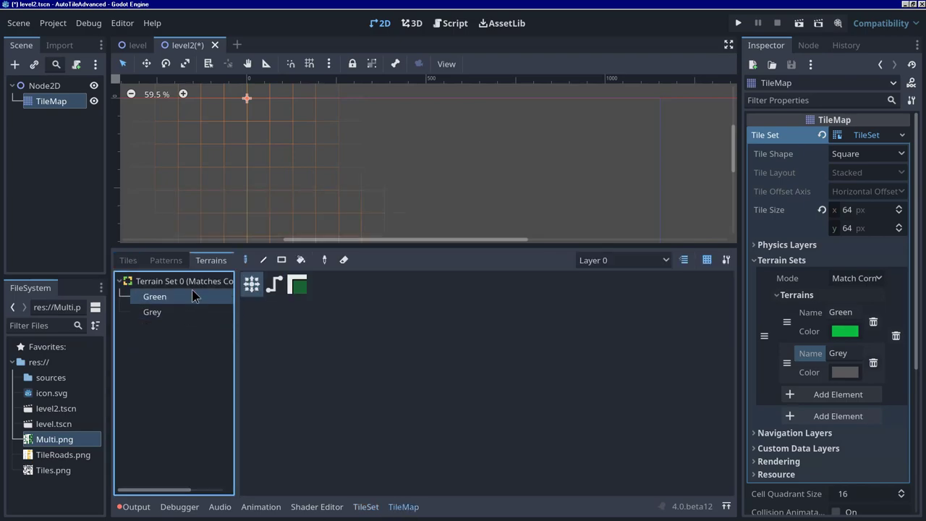
pyautogui.click(186, 309)
pyautogui.click(185, 297)
# Paint the Grey terrain onto all corner bits that lie on white areas of the first block's tiles
pyautogui.click(367, 506)
pyautogui.scroll(2, 506, 405)
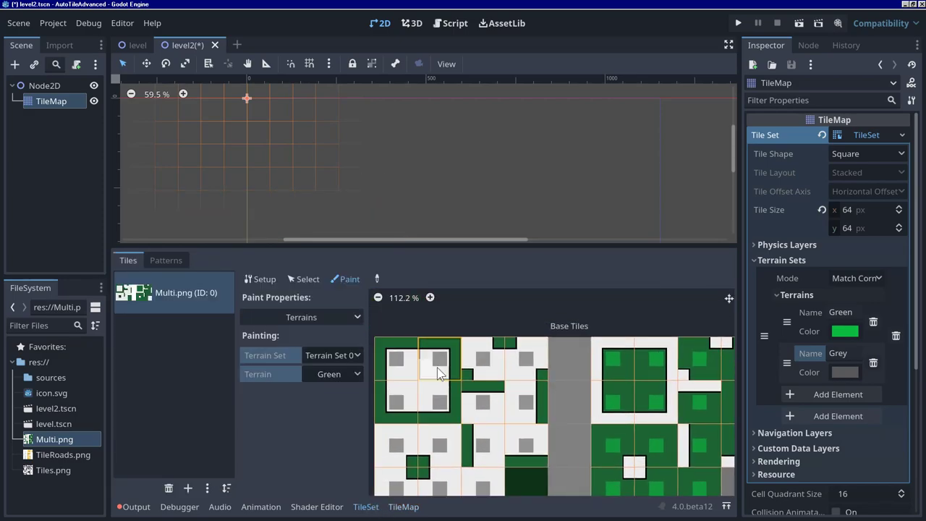
pyautogui.click(338, 374)
pyautogui.click(334, 424)
pyautogui.moveTo(412, 366)
pyautogui.mouseDown()
pyautogui.moveTo(424, 369)
pyautogui.moveTo(417, 391)
pyautogui.mouseUp()
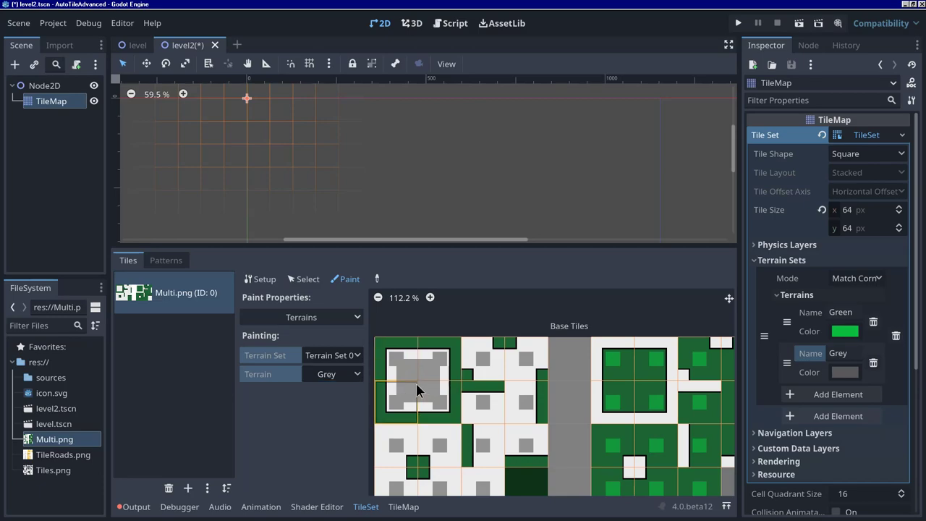
pyautogui.moveTo(473, 349)
pyautogui.mouseDown()
pyautogui.moveTo(497, 368)
pyautogui.moveTo(516, 364)
pyautogui.moveTo(518, 400)
pyautogui.moveTo(487, 411)
pyautogui.moveTo(512, 435)
pyautogui.moveTo(494, 444)
pyautogui.mouseUp()
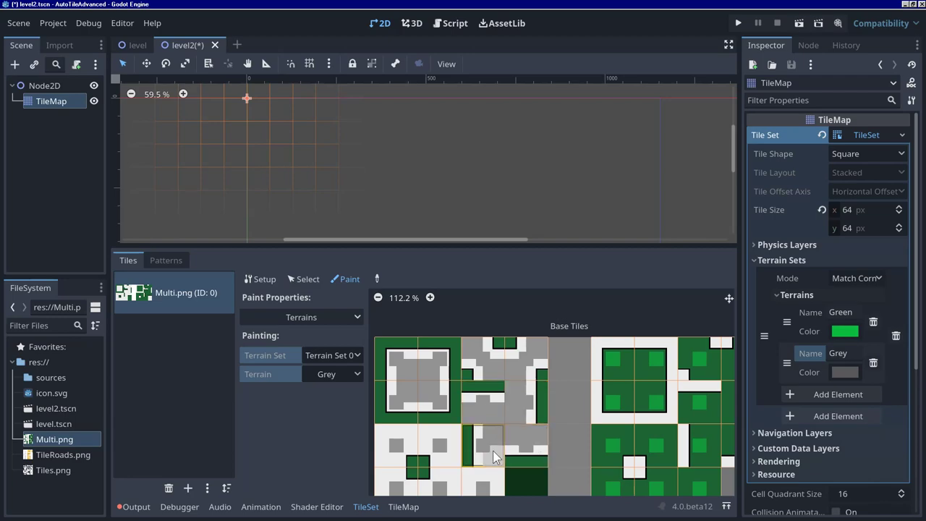
pyautogui.moveTo(493, 450); pyautogui.dragTo(506, 382, button='middle')
pyautogui.moveTo(502, 380)
pyautogui.mouseDown()
pyautogui.moveTo(495, 418)
pyautogui.moveTo(505, 418)
pyautogui.moveTo(418, 432)
pyautogui.moveTo(401, 419)
pyautogui.moveTo(404, 391)
pyautogui.moveTo(451, 369)
pyautogui.mouseUp()
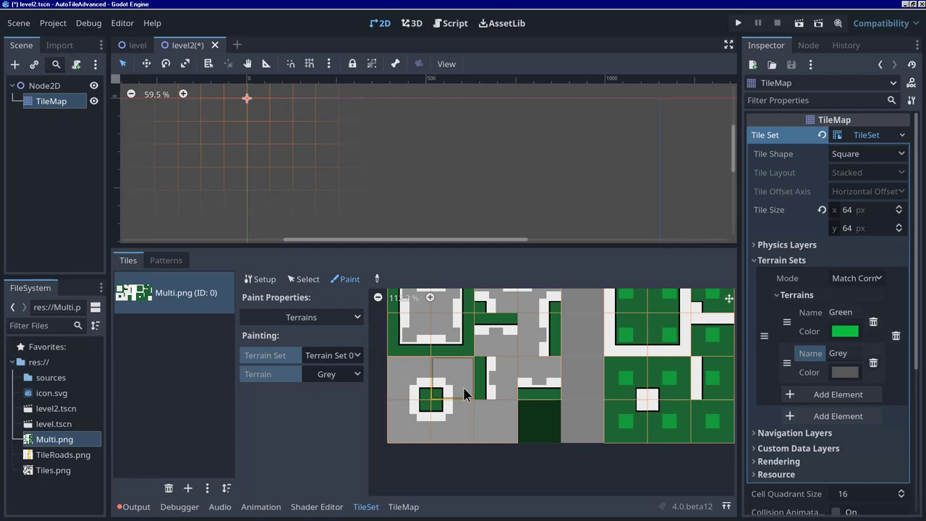
# Paint the Green terrain onto all corner bits that lie on green areas of the first block's tiles
pyautogui.scroll(3, 463, 386)
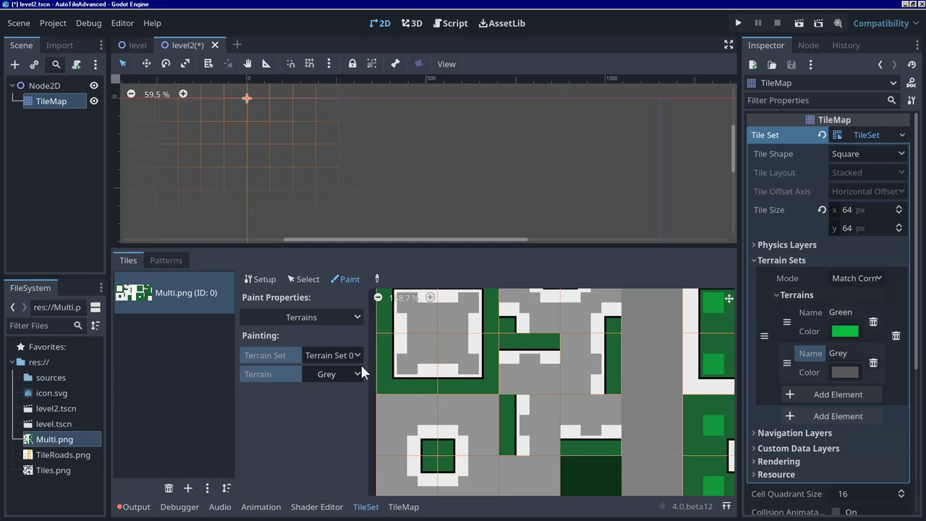
pyautogui.click(340, 367)
pyautogui.click(342, 410)
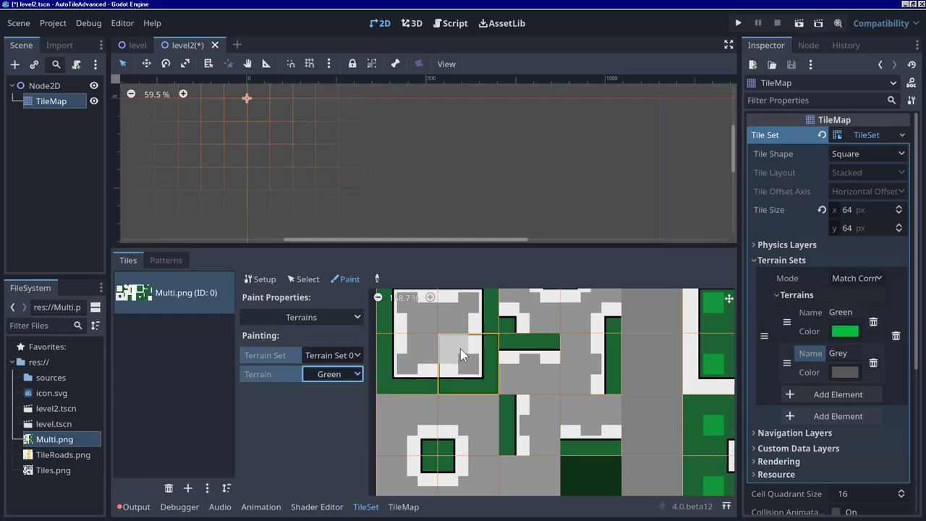
pyautogui.scroll(1, 473, 364)
pyautogui.moveTo(395, 330)
pyautogui.mouseDown()
pyautogui.moveTo(484, 332)
pyautogui.moveTo(496, 413)
pyautogui.moveTo(460, 430)
pyautogui.moveTo(393, 434)
pyautogui.moveTo(398, 367)
pyautogui.moveTo(547, 393)
pyautogui.mouseUp()
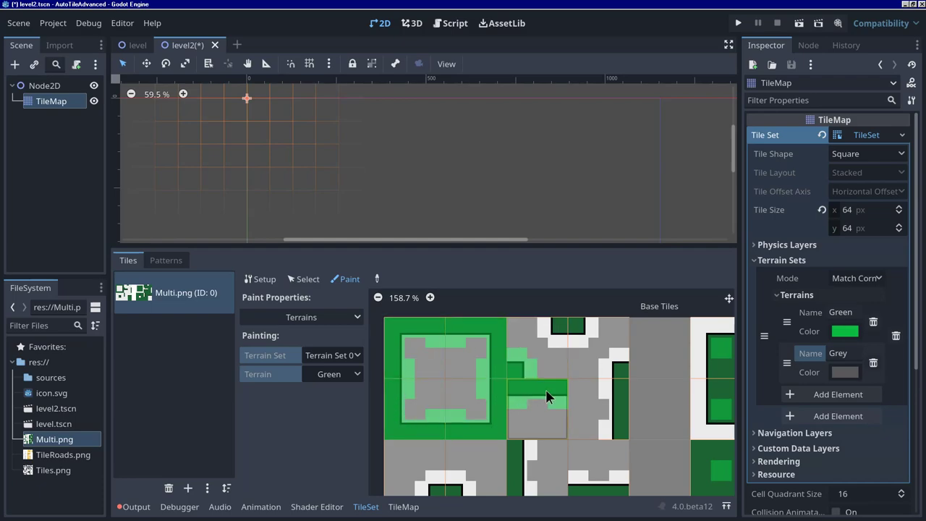
pyautogui.moveTo(570, 318)
pyautogui.mouseDown()
pyautogui.moveTo(557, 325)
pyautogui.moveTo(615, 369)
pyautogui.moveTo(619, 412)
pyautogui.moveTo(606, 435)
pyautogui.mouseUp()
pyautogui.scroll(-3, 606, 436)
pyautogui.moveTo(537, 344)
pyautogui.mouseDown()
pyautogui.moveTo(533, 372)
pyautogui.moveTo(616, 378)
pyautogui.moveTo(593, 372)
pyautogui.mouseUp()
pyautogui.moveTo(463, 385)
pyautogui.mouseDown()
pyautogui.moveTo(446, 381)
pyautogui.moveTo(448, 393)
pyautogui.mouseUp()
pyautogui.moveTo(563, 381); pyautogui.dragTo(347, 408, button='middle')
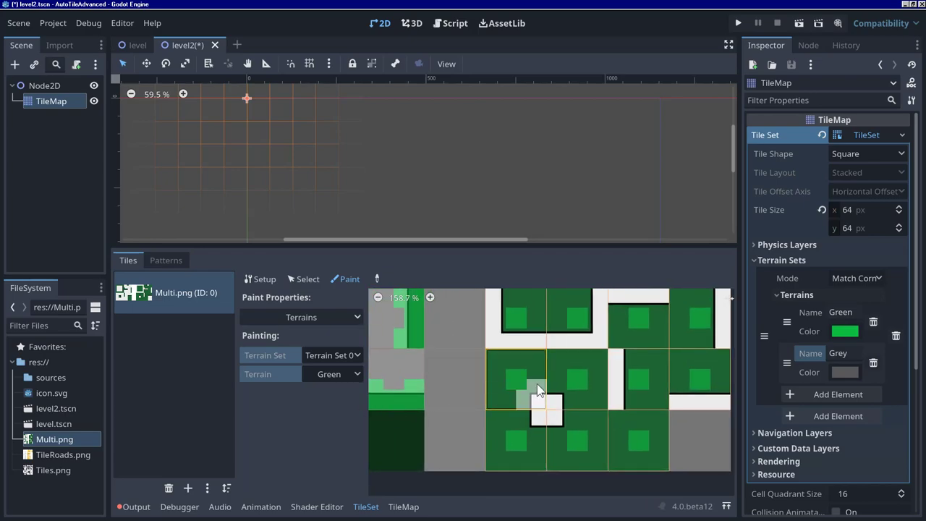
# Paint the Green terrain onto the inner corner bits of the second block's white-framed 2x2 tiles, clearing strays from the frame
pyautogui.scroll(-5, 536, 383)
pyautogui.scroll(3, 526, 339)
pyautogui.moveTo(527, 323); pyautogui.dragTo(532, 375, button='middle')
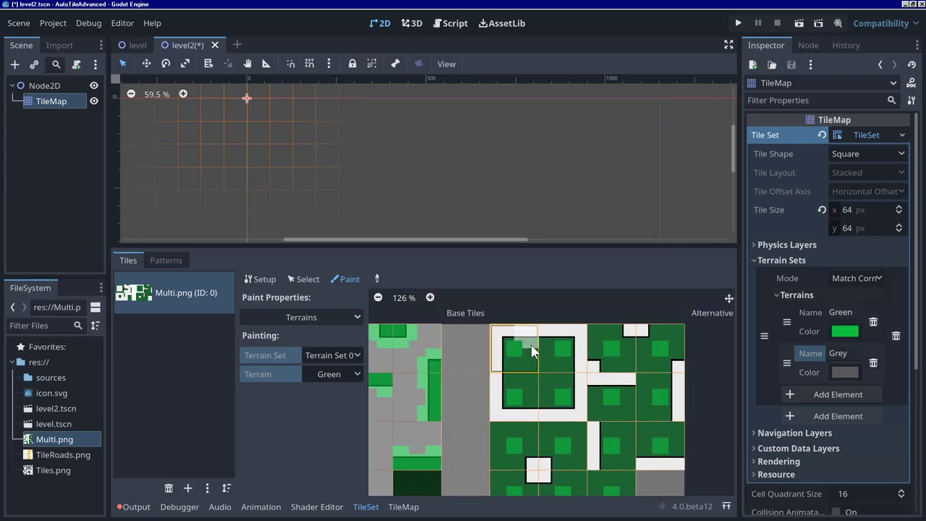
pyautogui.moveTo(534, 347)
pyautogui.mouseDown()
pyautogui.moveTo(562, 364)
pyautogui.moveTo(512, 374)
pyautogui.moveTo(534, 389)
pyautogui.moveTo(544, 378)
pyautogui.mouseUp()
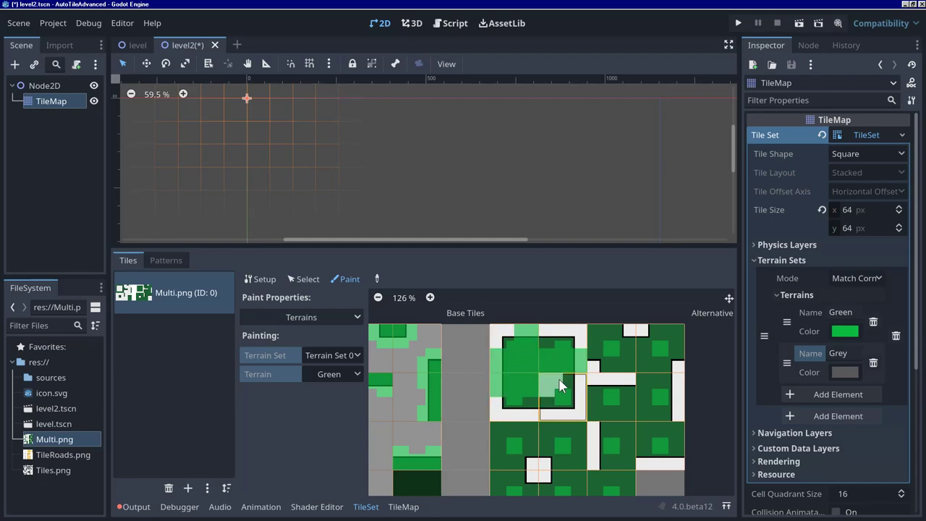
pyautogui.moveTo(500, 363); pyautogui.dragTo(496, 386, button='right')
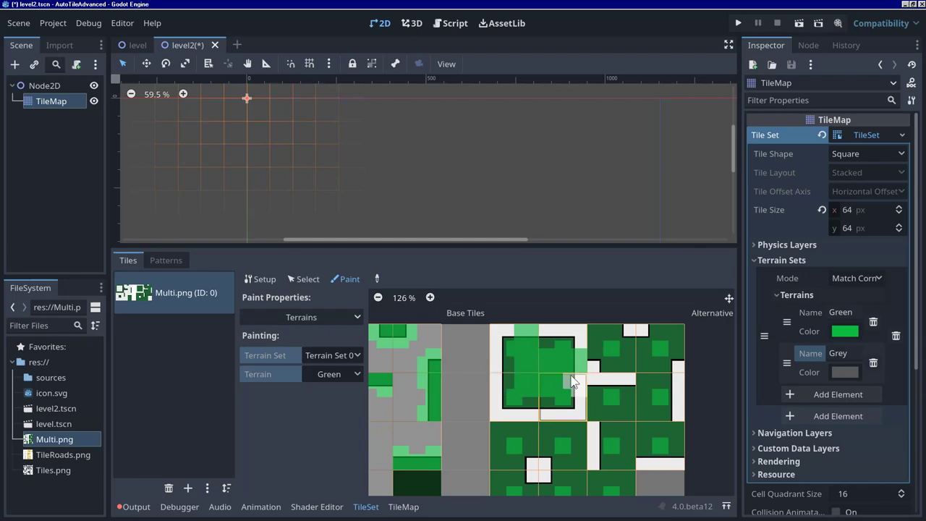
pyautogui.rightClick(529, 336)
# Paint the Green terrain onto the corner bits that lie on green areas of the second block's last two columns
pyautogui.moveTo(601, 346); pyautogui.dragTo(523, 358, button='middle')
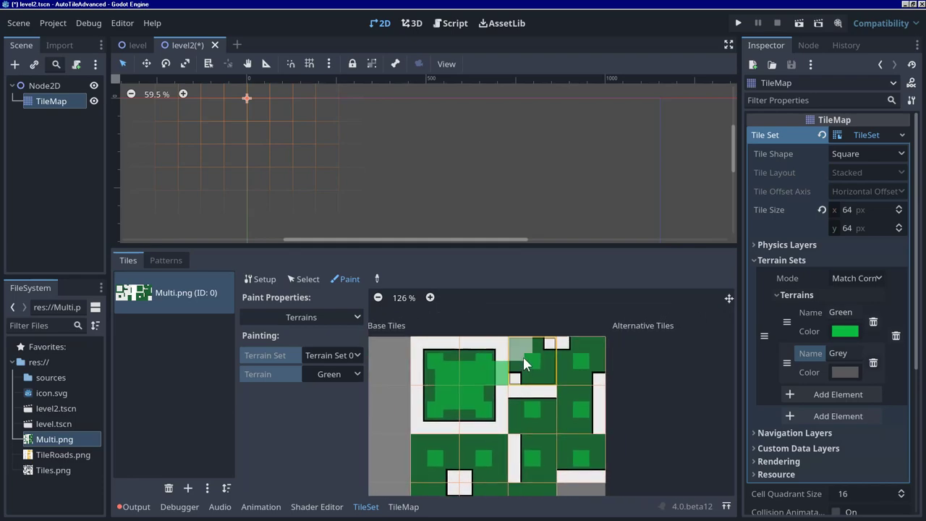
pyautogui.click(543, 367)
pyautogui.click(562, 371)
pyautogui.click(593, 354)
pyautogui.click(576, 393)
pyautogui.moveTo(579, 421)
pyautogui.mouseDown()
pyautogui.moveTo(532, 433)
pyautogui.moveTo(529, 445)
pyautogui.moveTo(547, 468)
pyautogui.moveTo(582, 443)
pyautogui.mouseUp()
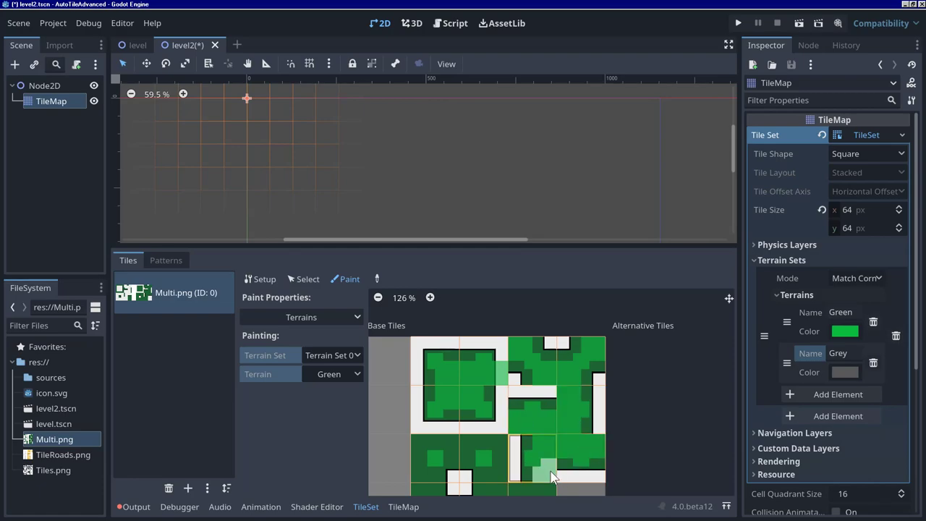
# Paint the Green terrain onto the remaining green corner bits in the second block's two lowest rows, around the white square
pyautogui.scroll(-3, 541, 467)
pyautogui.moveTo(540, 466); pyautogui.dragTo(566, 391, button='middle')
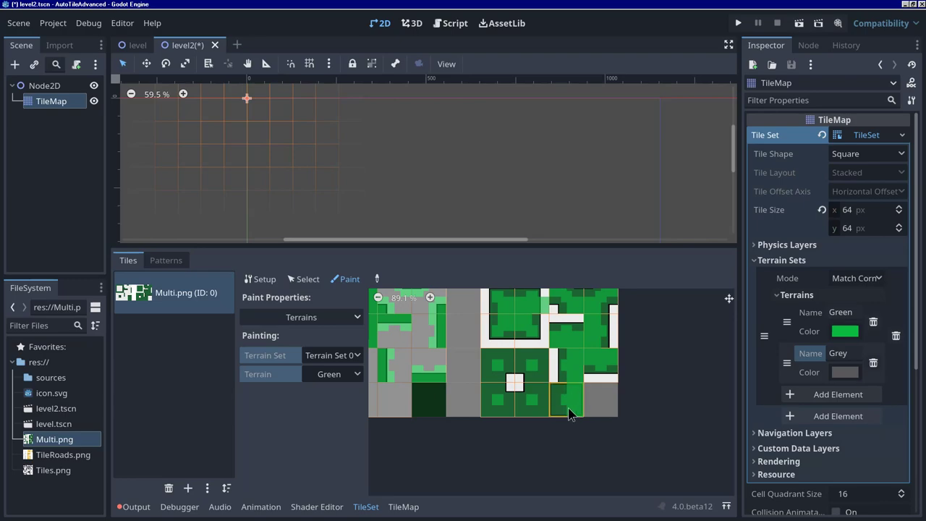
pyautogui.moveTo(560, 395)
pyautogui.mouseDown()
pyautogui.moveTo(564, 404)
pyautogui.moveTo(508, 394)
pyautogui.moveTo(505, 414)
pyautogui.moveTo(492, 397)
pyautogui.moveTo(491, 382)
pyautogui.moveTo(543, 368)
pyautogui.mouseUp()
# Paint the Grey terrain onto the four corner bits that form the small white square in the second block
pyautogui.click(329, 372)
pyautogui.click(341, 424)
pyautogui.scroll(2, 514, 389)
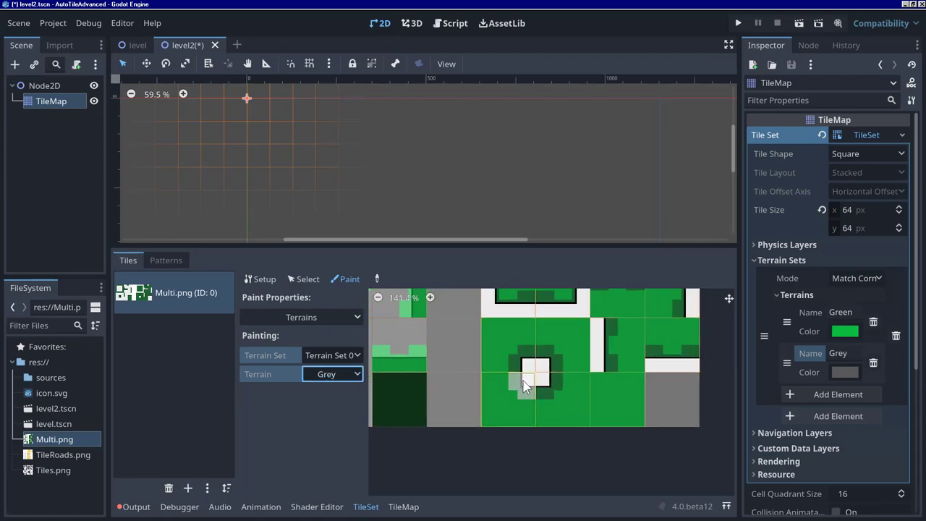
pyautogui.click(533, 364)
pyautogui.click(538, 366)
pyautogui.click(539, 379)
pyautogui.click(528, 377)
# Paint the Grey terrain onto the corner bits over the white bars and upper notch in the second block's last two columns
pyautogui.moveTo(546, 351); pyautogui.dragTo(446, 380, button='middle')
pyautogui.click(555, 389)
pyautogui.click(585, 392)
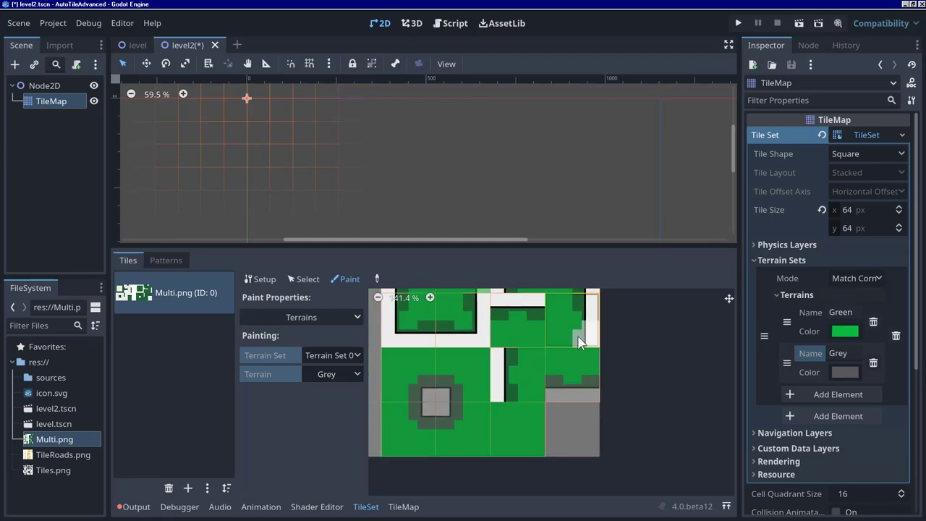
pyautogui.moveTo(580, 340); pyautogui.dragTo(562, 411, button='middle')
pyautogui.click(579, 362)
pyautogui.moveTo(579, 362); pyautogui.dragTo(569, 402)
pyautogui.moveTo(506, 373); pyautogui.dragTo(491, 371)
pyautogui.click(477, 441)
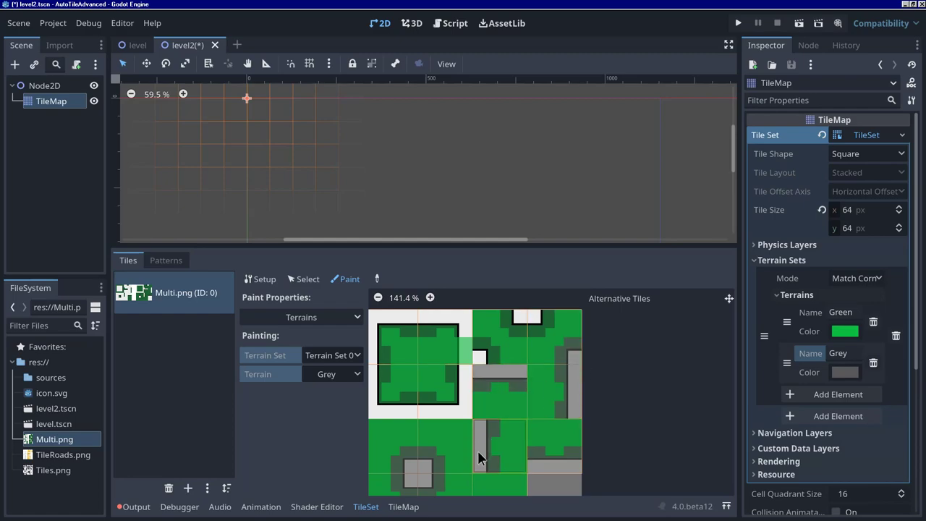
pyautogui.click(531, 325)
# Paint the Grey terrain onto the white frame of the second block's 2x2 tiles and the small white corner beside it
pyautogui.click(467, 384)
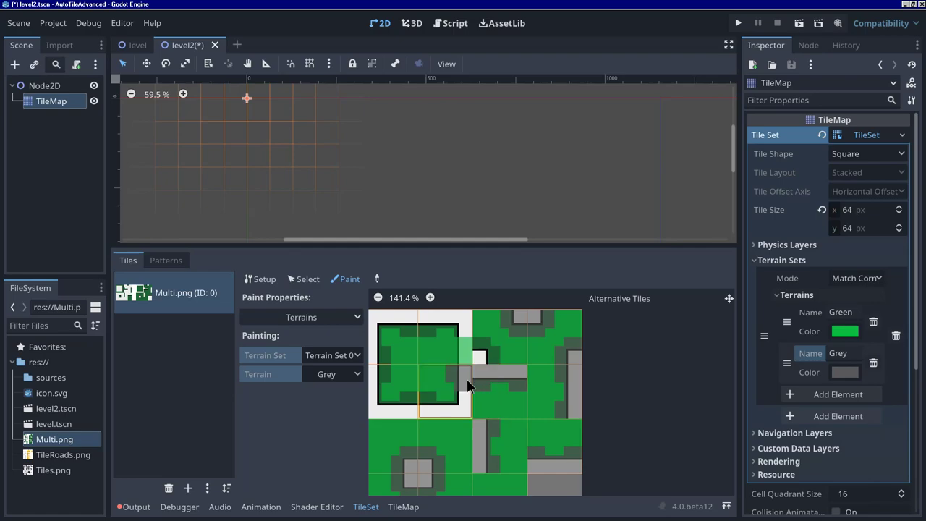
pyautogui.moveTo(450, 404); pyautogui.dragTo(438, 397)
pyautogui.click(488, 349)
pyautogui.moveTo(464, 348); pyautogui.dragTo(526, 385, button='middle')
pyautogui.click(526, 354)
pyautogui.click(491, 353)
pyautogui.click(453, 355)
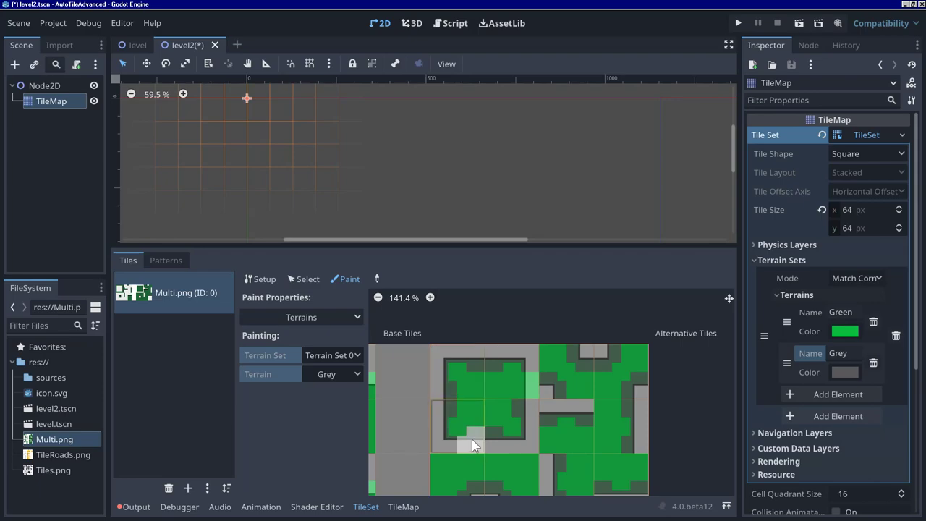
# Replace the stray Green corner bit on the framed 2x2 area's upper-right tile with the Grey terrain
pyautogui.scroll(-1, 493, 428)
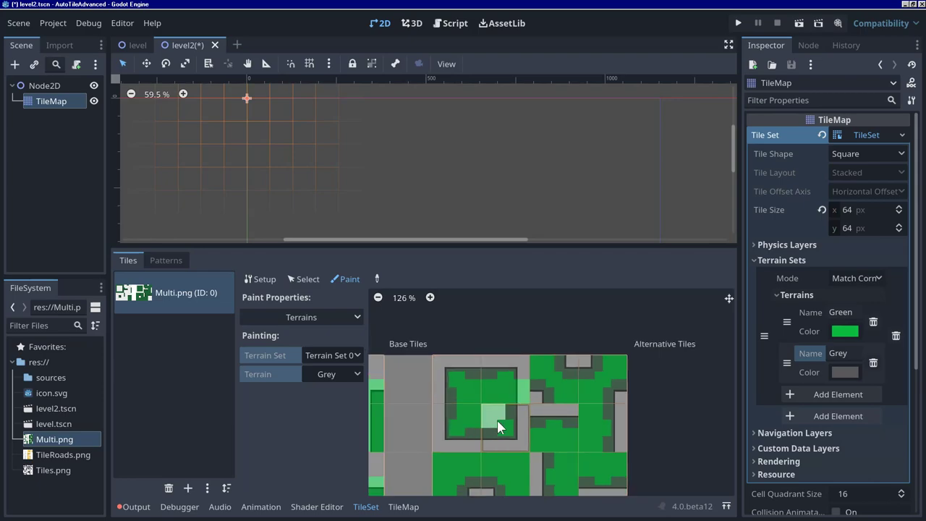
pyautogui.click(524, 396)
pyautogui.scroll(-4, 511, 423)
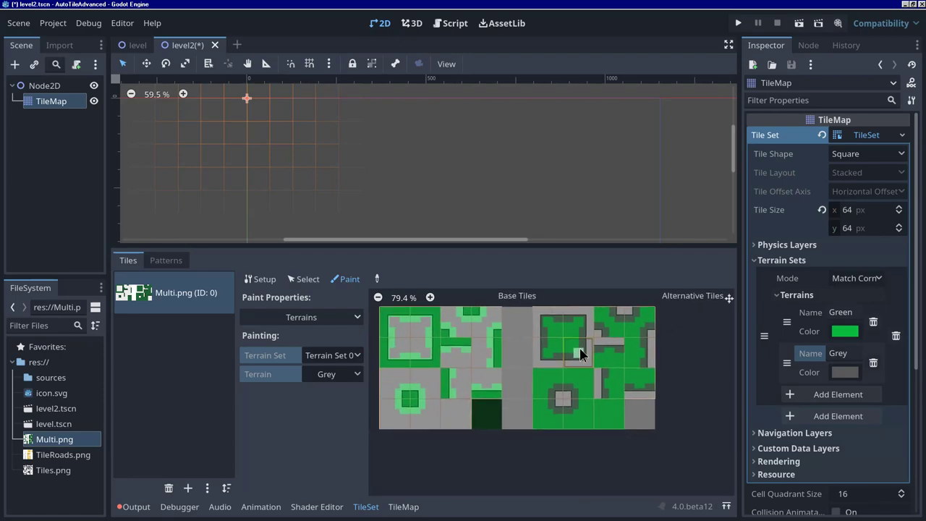
pyautogui.moveTo(481, 349); pyautogui.dragTo(486, 392, button='middle')
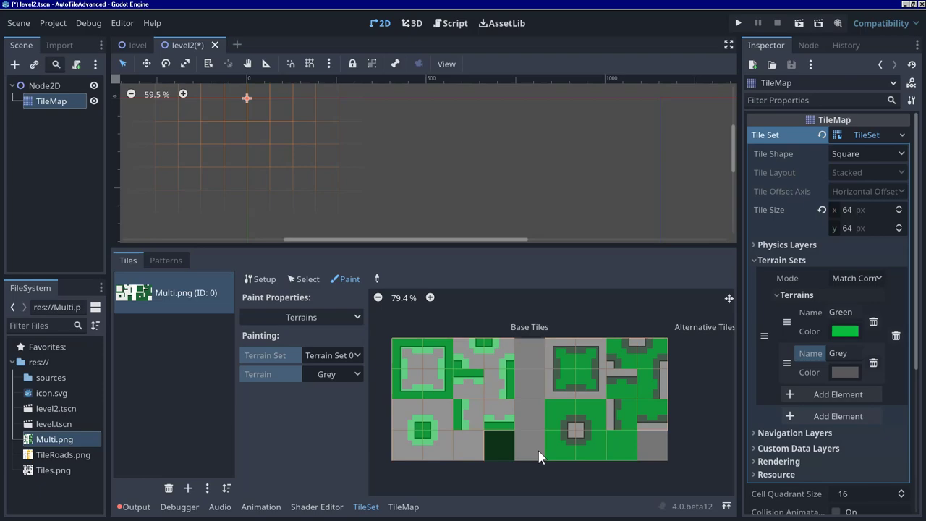
# Compare the tiles offered for Green and Grey in the TileMap's terrain list by switching between the two
pyautogui.click(404, 507)
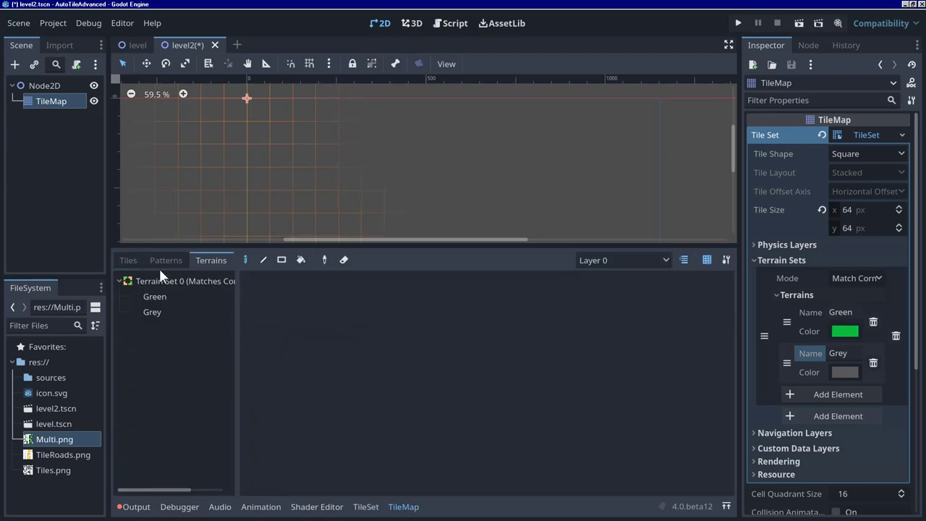
pyautogui.click(155, 293)
pyautogui.click(169, 311)
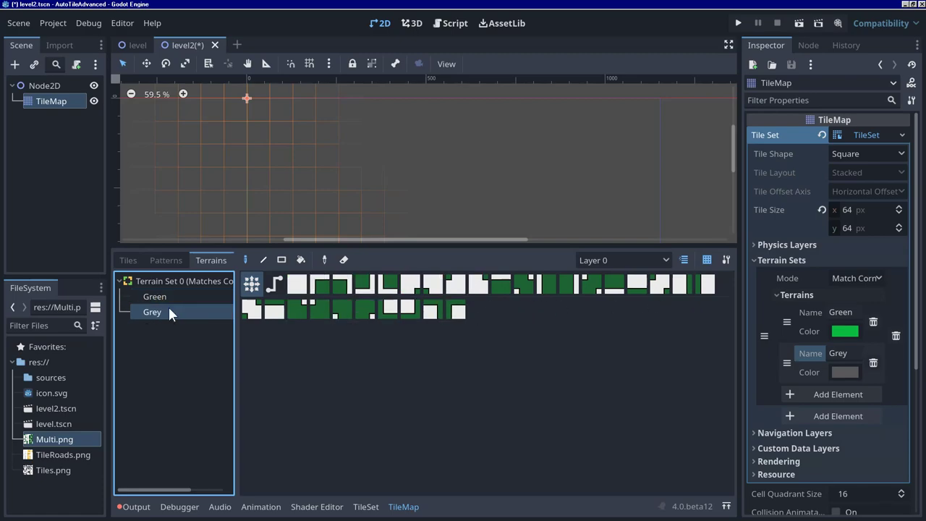
pyautogui.click(173, 295)
pyautogui.click(174, 307)
pyautogui.click(174, 298)
pyautogui.click(174, 310)
pyautogui.click(175, 299)
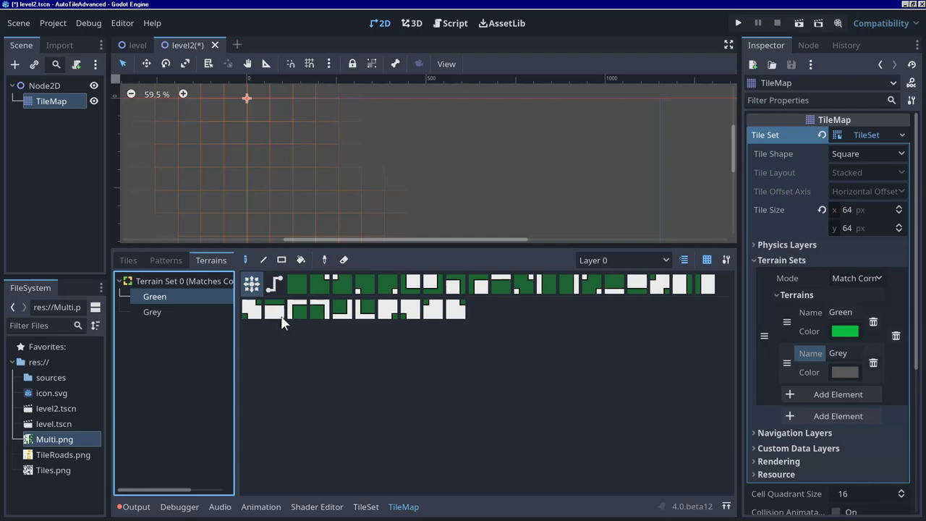
pyautogui.click(170, 311)
pyautogui.click(176, 298)
# Examine the painted terrain bits of both tile blocks in the TileSet and check the available painting terrains
pyautogui.click(364, 506)
pyautogui.scroll(2, 587, 416)
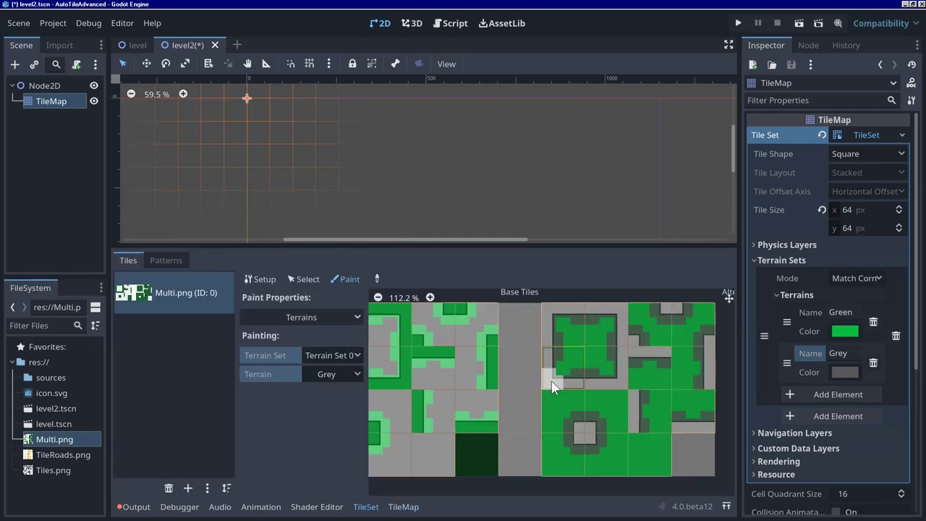
pyautogui.scroll(-1, 630, 392)
pyautogui.scroll(1, 655, 378)
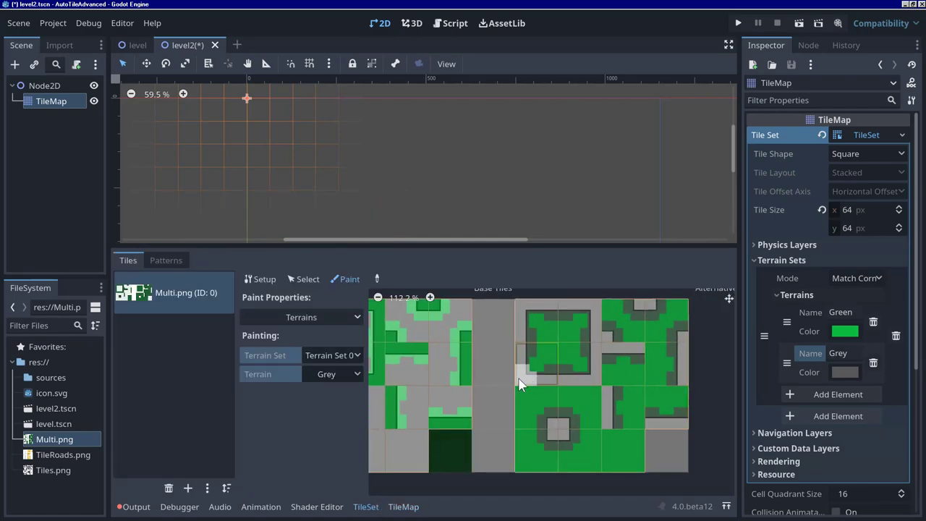
pyautogui.scroll(-1, 535, 379)
pyautogui.scroll(1, 561, 395)
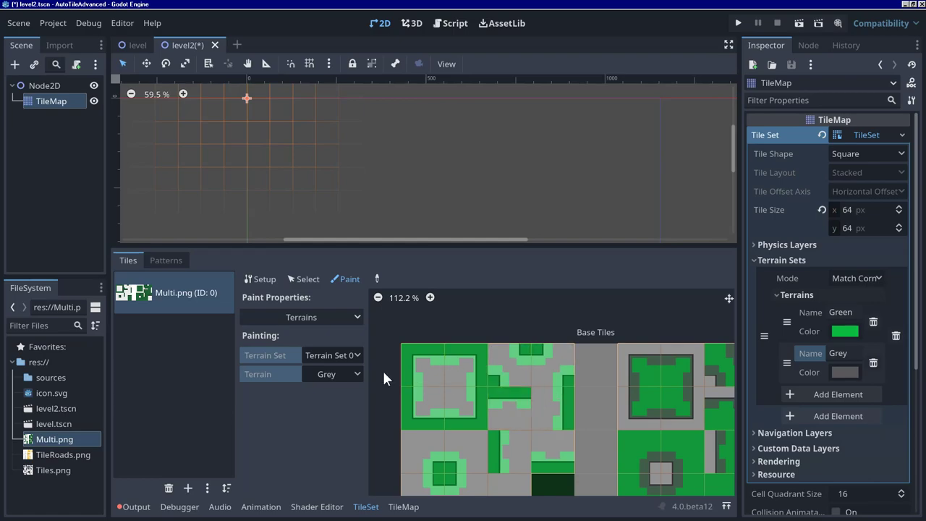
pyautogui.click(353, 374)
pyautogui.click(362, 424)
# Switch repeatedly between Green and Grey in the TileMap to compare their tile variants and the representative full tile
pyautogui.click(402, 506)
pyautogui.click(176, 298)
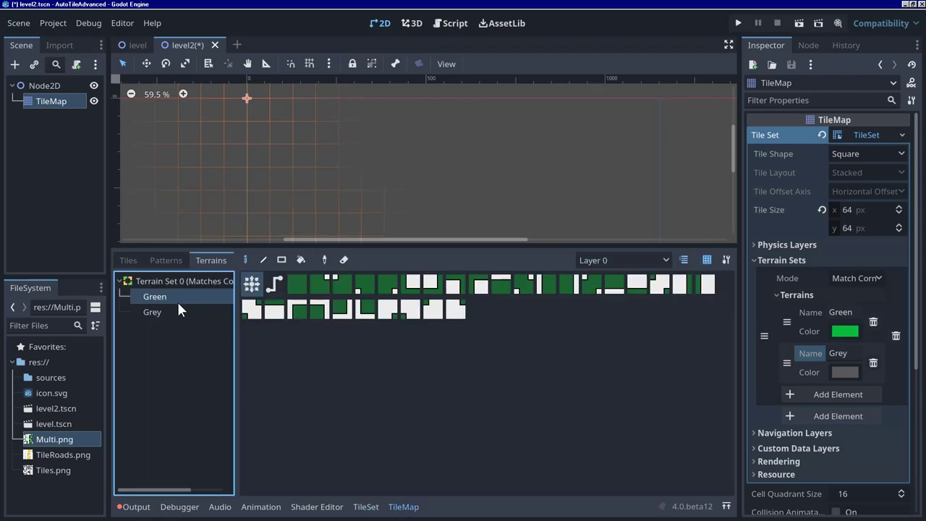
pyautogui.click(210, 312)
pyautogui.click(205, 296)
pyautogui.click(195, 313)
pyautogui.click(194, 298)
pyautogui.click(194, 311)
pyautogui.click(192, 298)
pyautogui.click(190, 311)
pyautogui.click(192, 296)
pyautogui.click(189, 311)
pyautogui.click(186, 296)
pyautogui.click(184, 311)
pyautogui.click(182, 296)
pyautogui.click(182, 311)
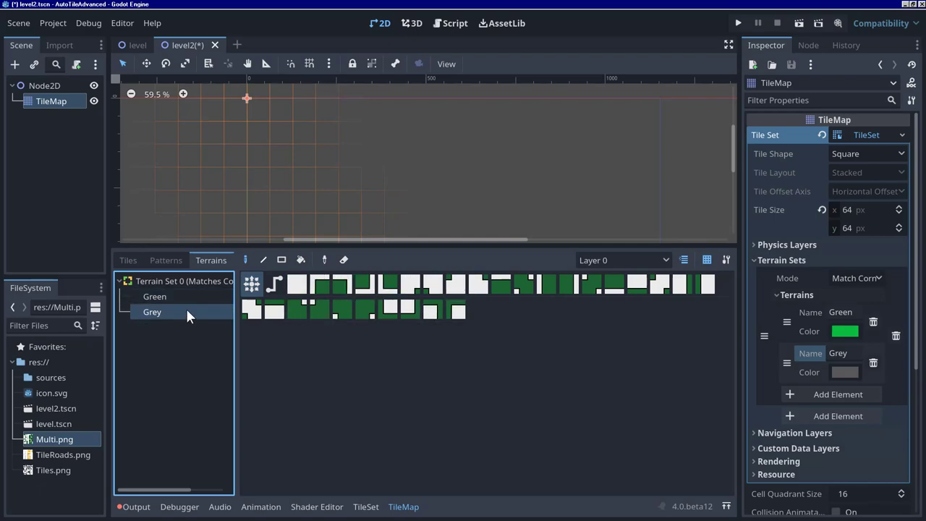
pyautogui.click(659, 291)
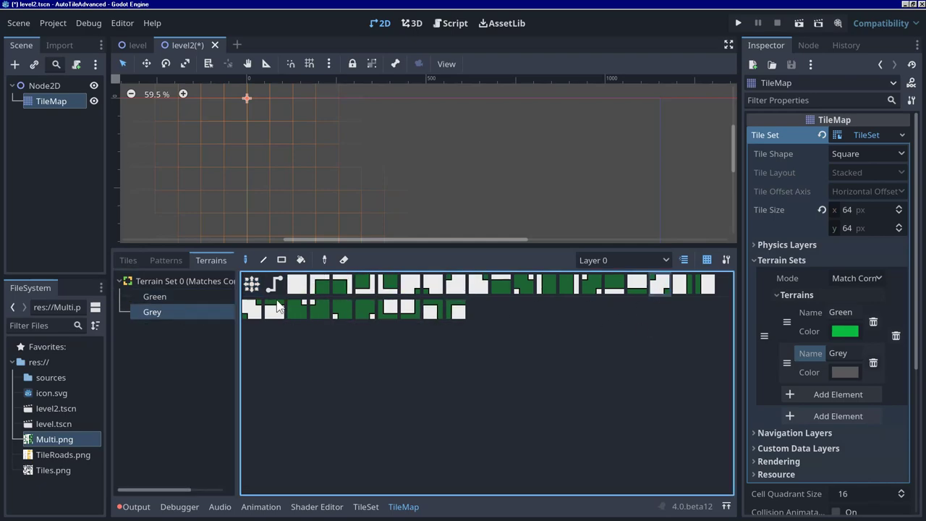
pyautogui.click(188, 312)
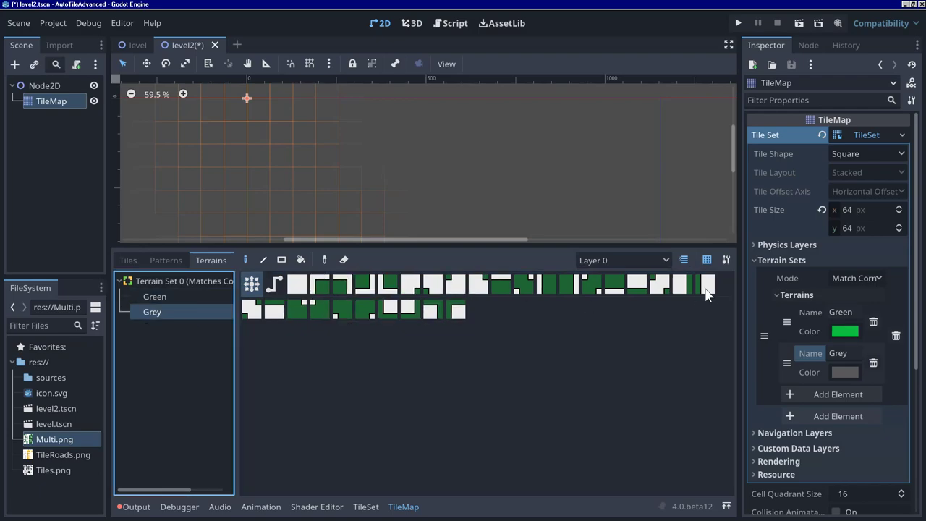
# Recheck the centre and corner bits of the second block's tiles in the TileSet with Green and with Grey selected
pyautogui.click(365, 506)
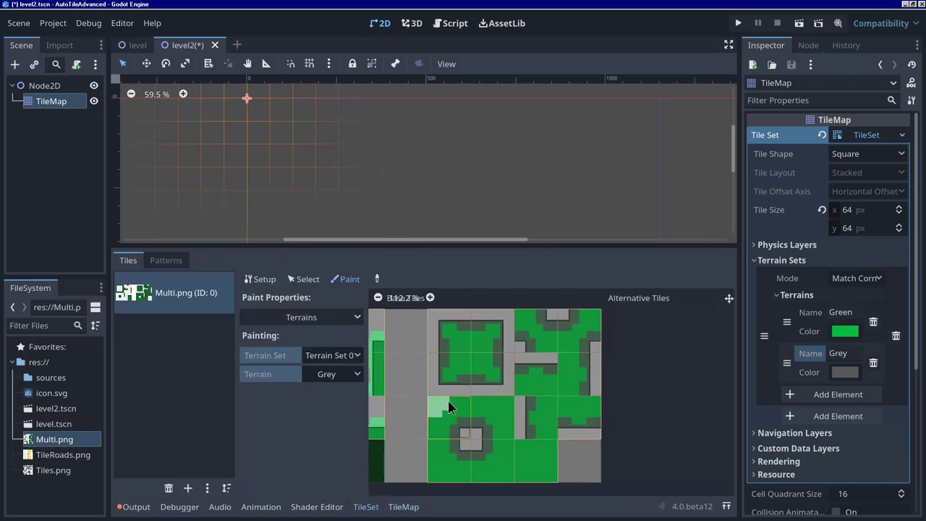
pyautogui.click(335, 372)
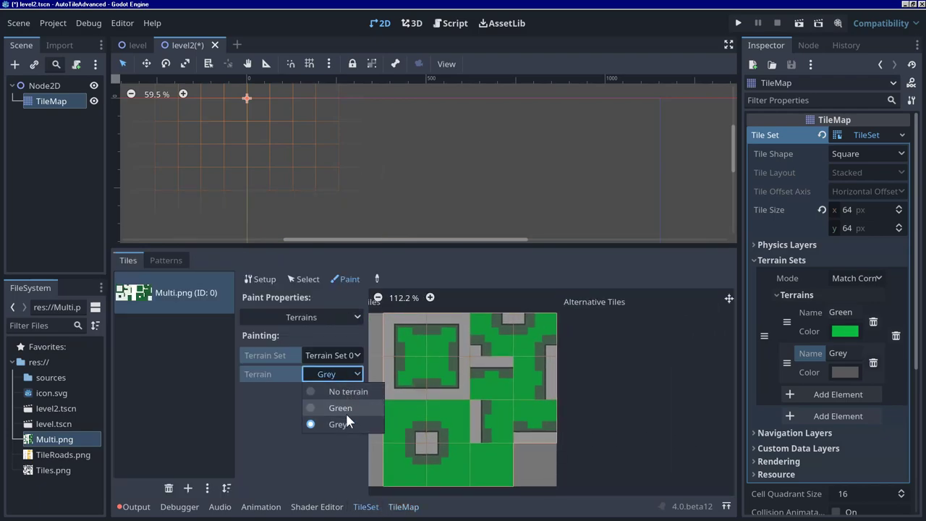
pyautogui.click(346, 409)
pyautogui.click(530, 348)
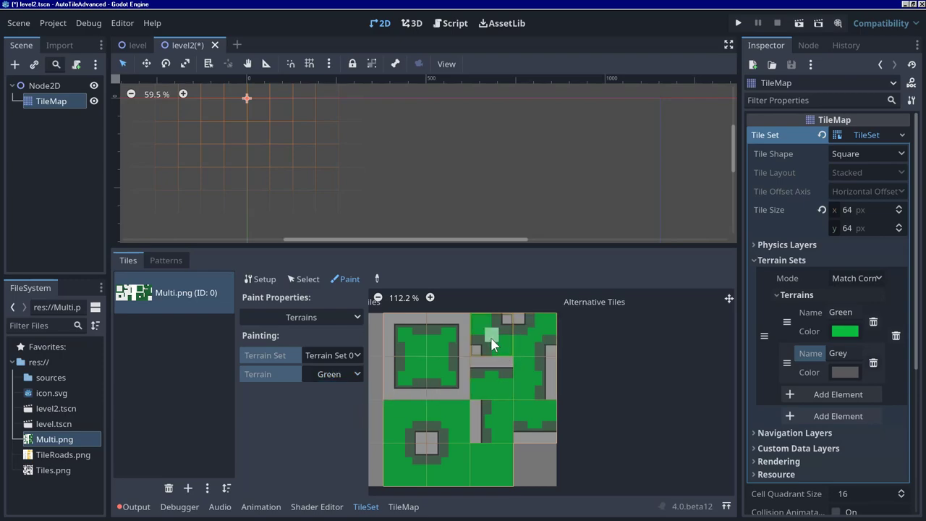
pyautogui.click(352, 374)
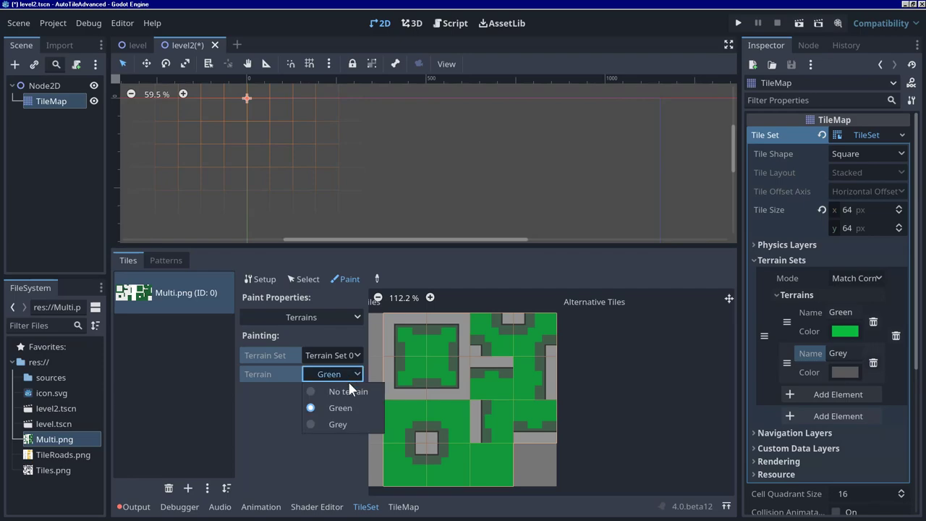
pyautogui.click(342, 424)
pyautogui.moveTo(546, 342)
pyautogui.mouseDown()
pyautogui.moveTo(497, 367)
pyautogui.moveTo(478, 347)
pyautogui.mouseUp()
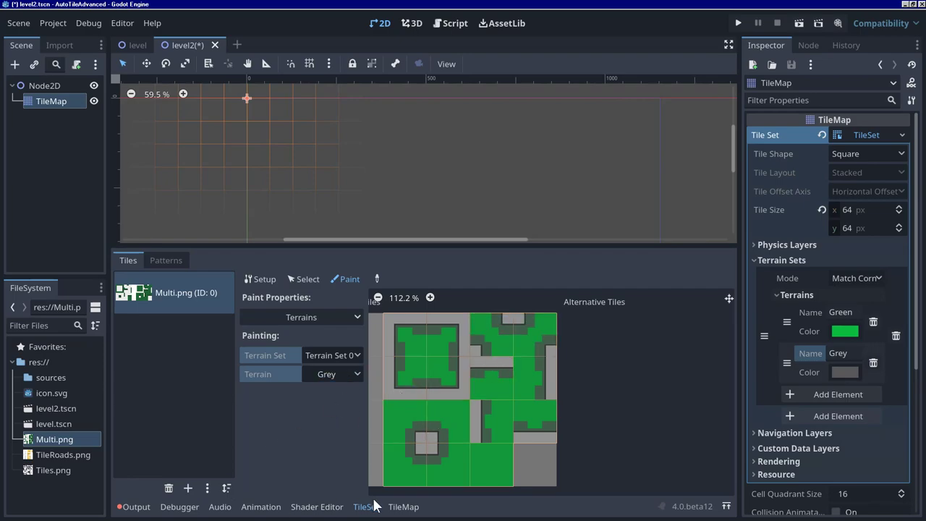
# Check the TileMap's tile lists for both terrains again
pyautogui.click(390, 508)
pyautogui.click(164, 316)
pyautogui.click(168, 297)
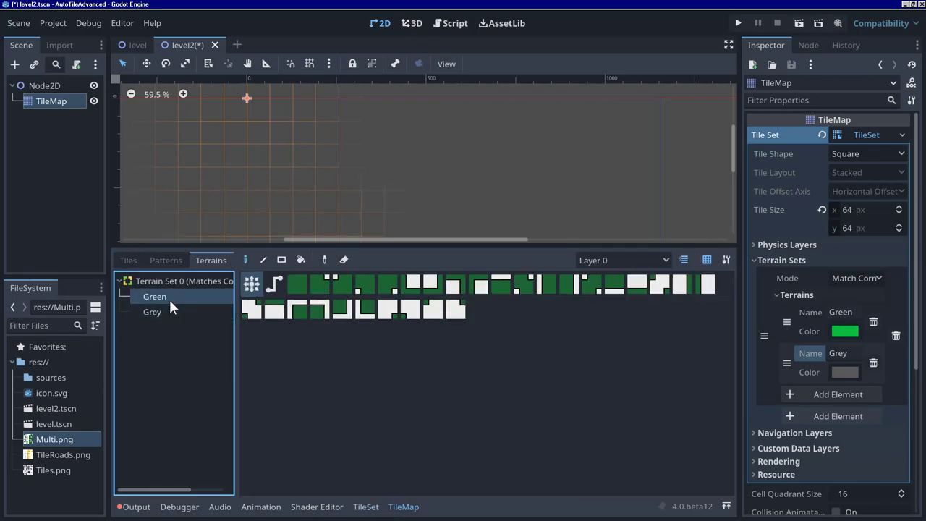
pyautogui.click(168, 311)
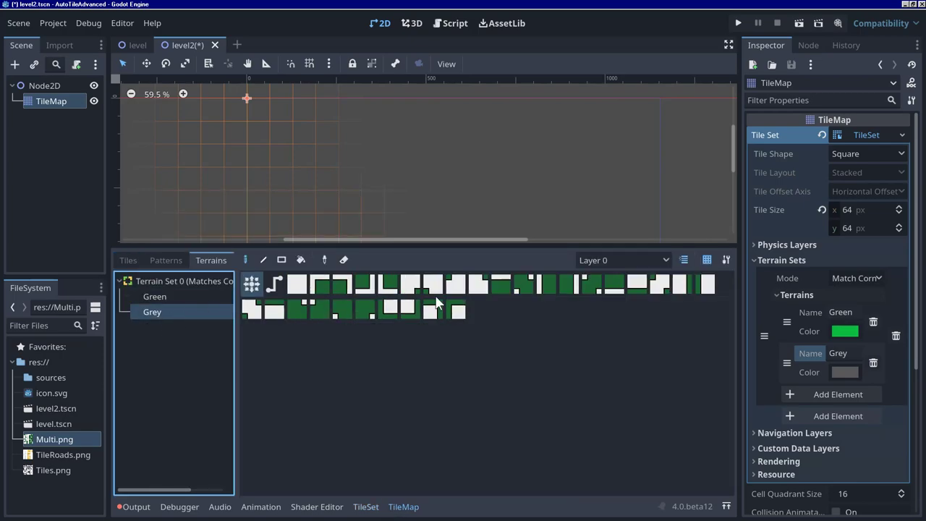
# Examine the first block's terrain bits in the TileSet and choose Green as the painting terrain
pyautogui.click(367, 506)
pyautogui.moveTo(398, 414); pyautogui.dragTo(572, 413, button='middle')
pyautogui.moveTo(445, 407); pyautogui.dragTo(482, 423, button='middle')
pyautogui.scroll(-1, 478, 398)
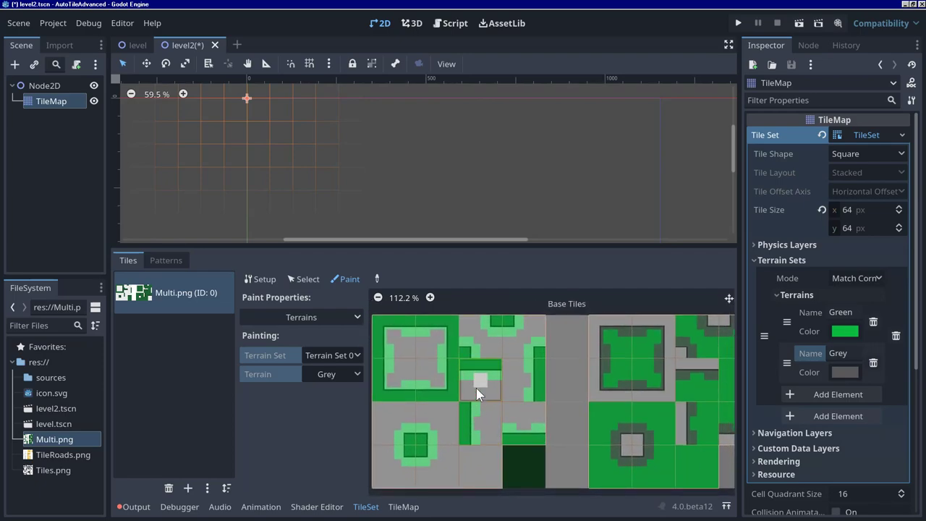
pyautogui.click(310, 374)
pyautogui.click(327, 422)
pyautogui.click(343, 374)
pyautogui.click(355, 405)
# Compare the order of the Green and Grey tile variants in the TileMap by alternating between the terrains
pyautogui.click(404, 507)
pyautogui.click(196, 300)
pyautogui.click(188, 311)
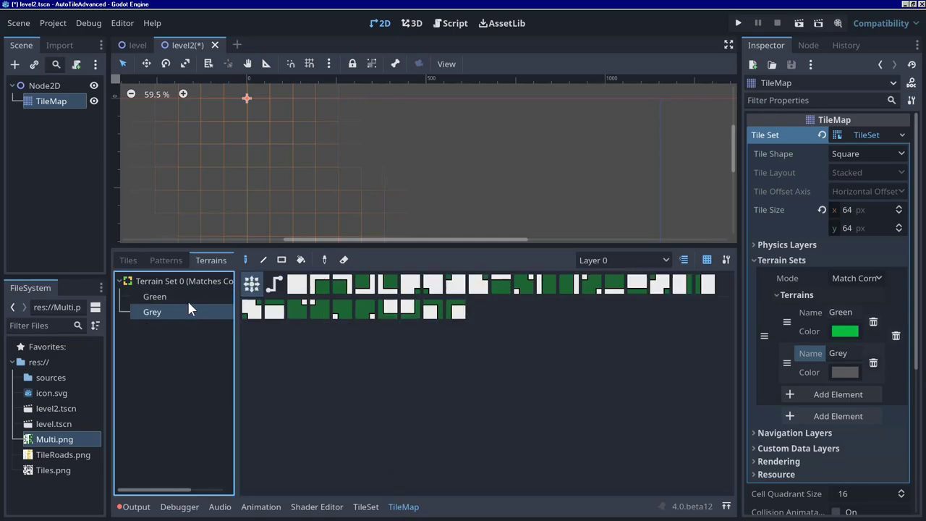
pyautogui.click(186, 300)
pyautogui.click(185, 313)
pyautogui.click(183, 303)
pyautogui.click(182, 307)
pyautogui.click(184, 296)
pyautogui.click(181, 311)
pyautogui.click(183, 298)
pyautogui.click(185, 311)
pyautogui.click(185, 299)
pyautogui.click(185, 309)
# Paint a solid Green block of about five by five tiles on the TileMap
pyautogui.click(537, 113)
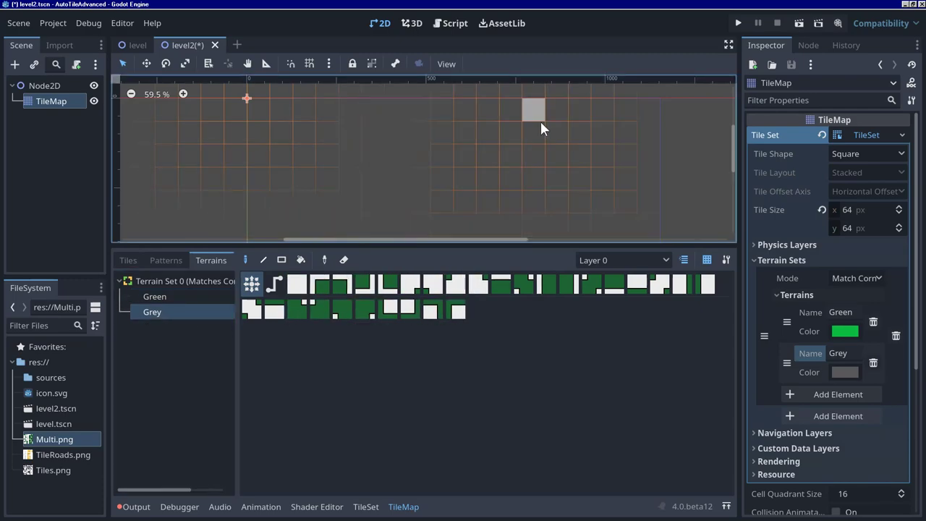
pyautogui.click(194, 297)
pyautogui.click(373, 170)
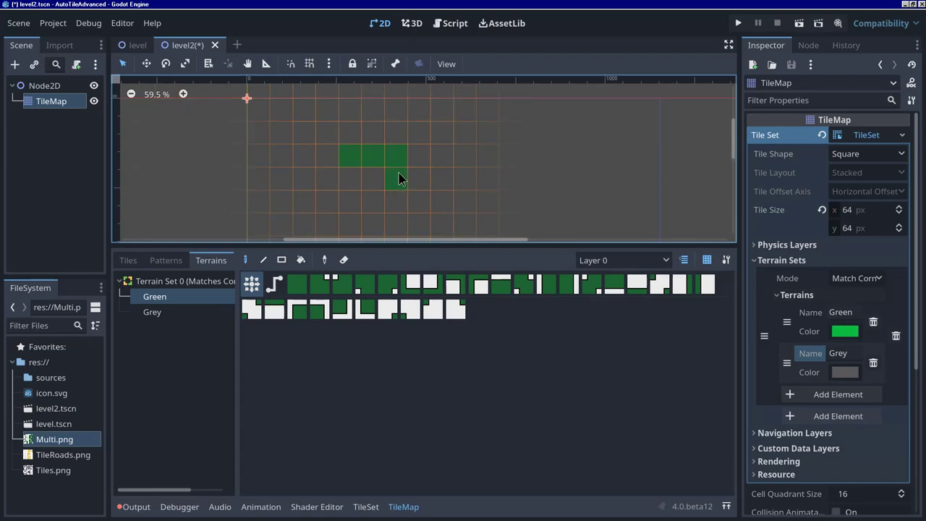
pyautogui.moveTo(347, 204)
pyautogui.mouseDown()
pyautogui.moveTo(423, 193)
pyautogui.moveTo(403, 140)
pyautogui.moveTo(412, 139)
pyautogui.mouseUp()
pyautogui.moveTo(444, 195)
pyautogui.mouseDown()
pyautogui.moveTo(422, 227)
pyautogui.moveTo(352, 223)
pyautogui.mouseUp()
# Paint a small Grey patch inside the green block and straighten its upper edge by repainting tiles with Green
pyautogui.click(171, 313)
pyautogui.moveTo(379, 156)
pyautogui.mouseDown()
pyautogui.moveTo(413, 162)
pyautogui.moveTo(402, 166)
pyautogui.mouseUp()
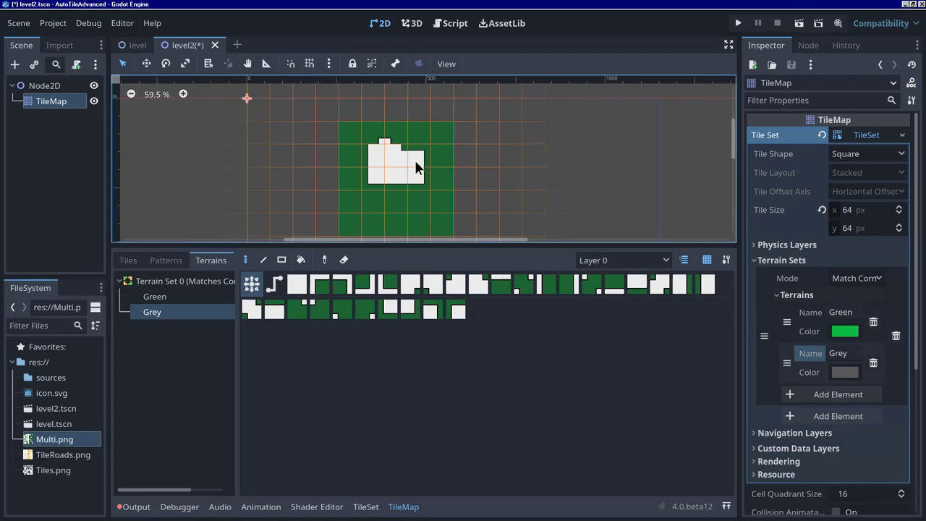
pyautogui.click(154, 297)
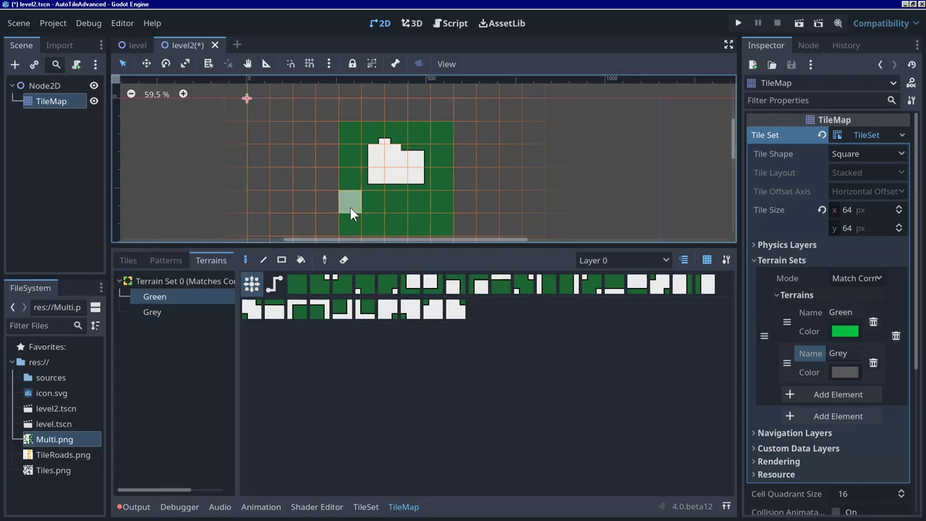
pyautogui.moveTo(421, 133); pyautogui.dragTo(366, 132)
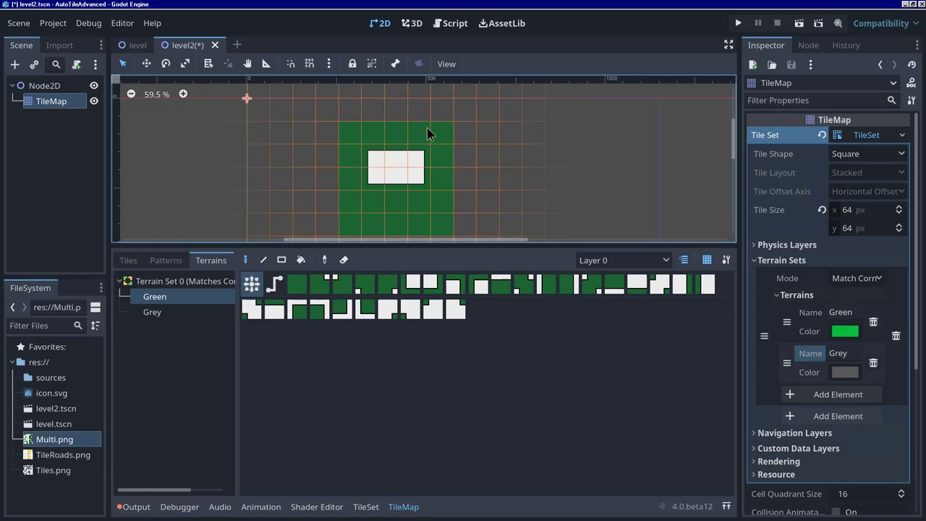
# Extend the green block to the right until it is ten tiles wide
pyautogui.scroll(-1, 492, 194)
pyautogui.scroll(1, 469, 161)
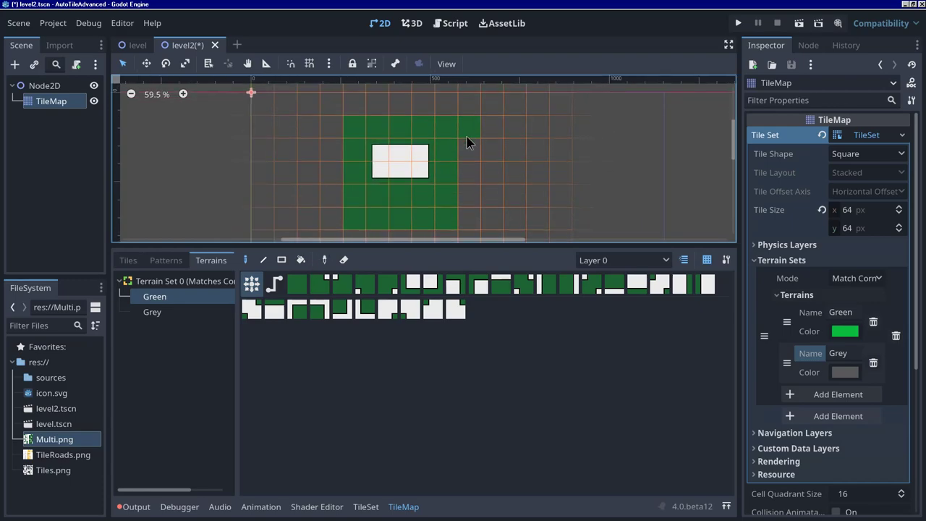
pyautogui.moveTo(476, 223)
pyautogui.mouseDown()
pyautogui.moveTo(562, 209)
pyautogui.moveTo(490, 135)
pyautogui.moveTo(527, 151)
pyautogui.moveTo(516, 196)
pyautogui.mouseUp()
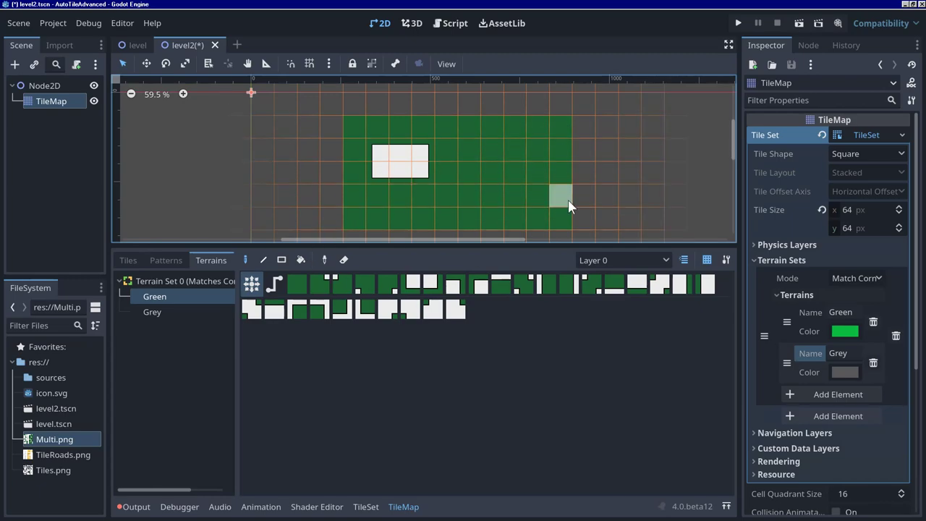
# Erase a two-by-two hole in the green block's right half and fill it with Grey, refilling the erased column beside it with Green
pyautogui.rightClick(490, 169)
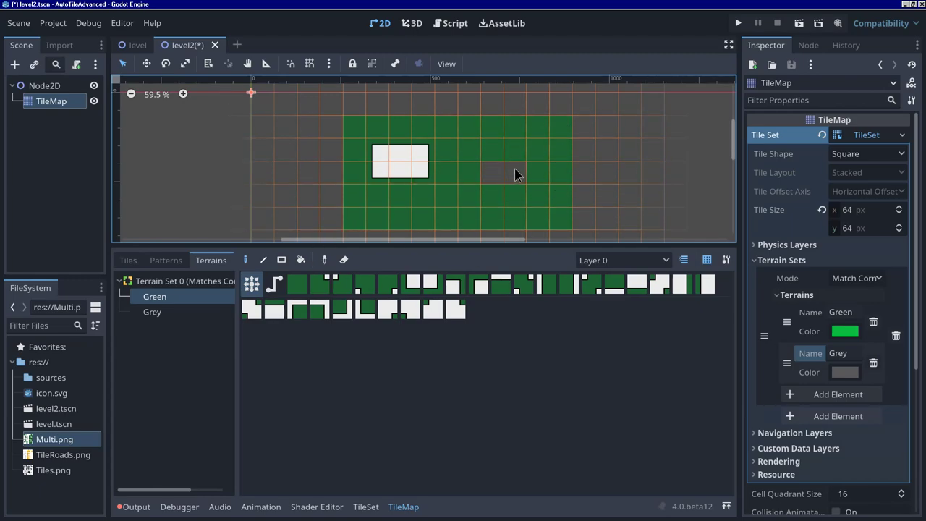
pyautogui.rightClick(496, 196)
pyautogui.click(216, 304)
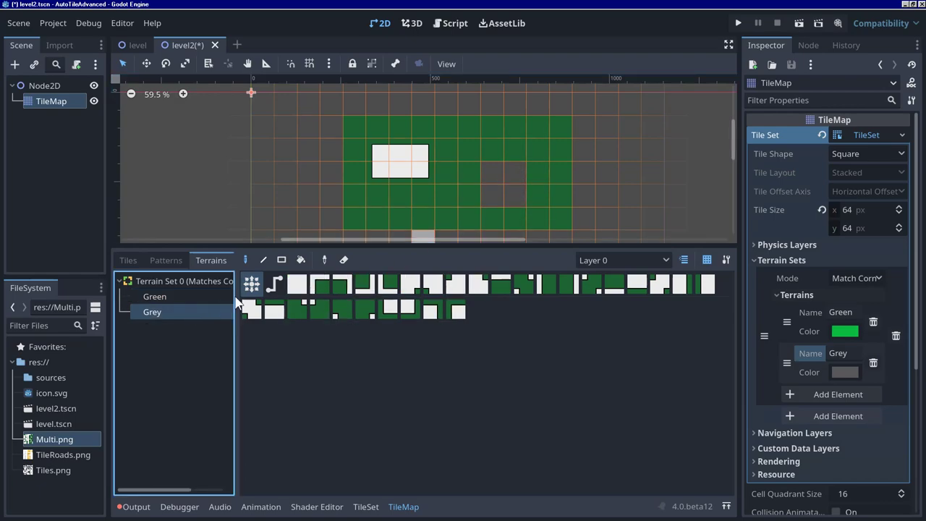
pyautogui.click(509, 182)
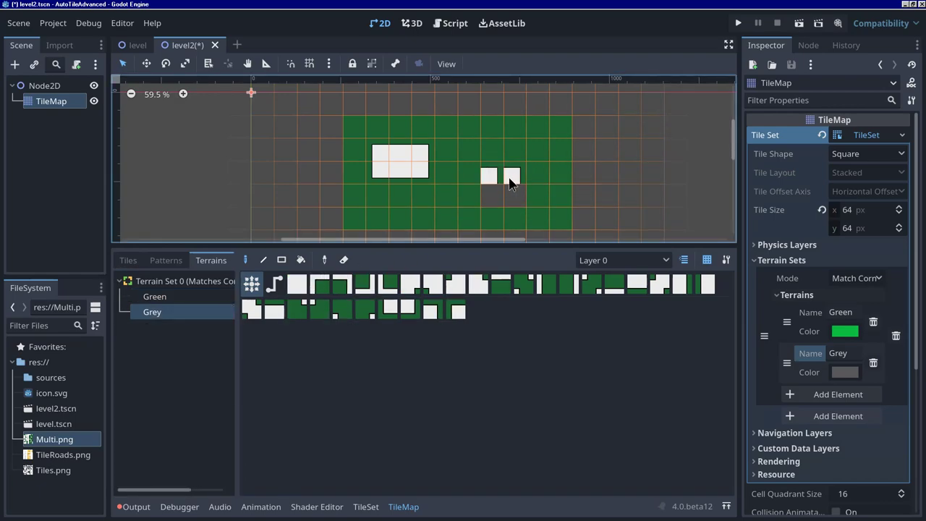
pyautogui.click(509, 182)
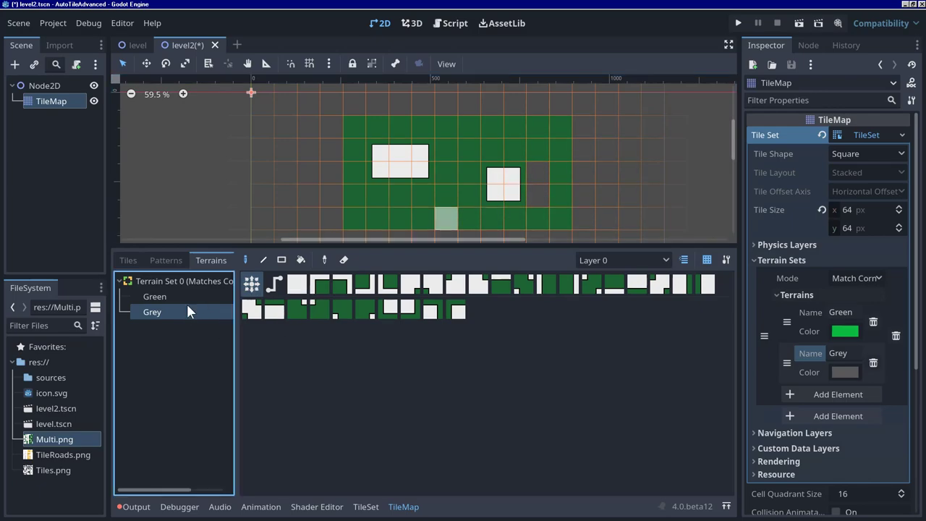
pyautogui.click(196, 297)
pyautogui.click(544, 196)
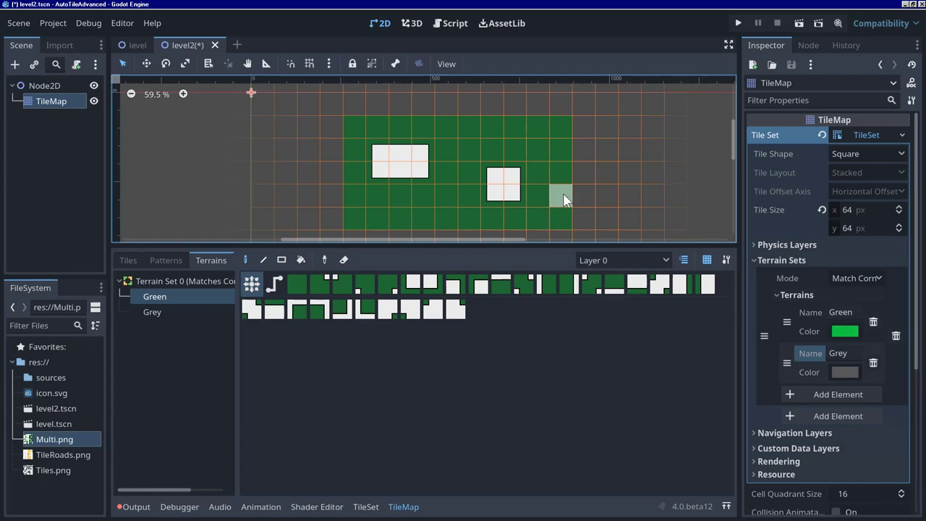
# Cover the whole painted area with one large Green rectangle of about 17 by 9 tiles using the Rectangle tool
pyautogui.scroll(-3, 553, 189)
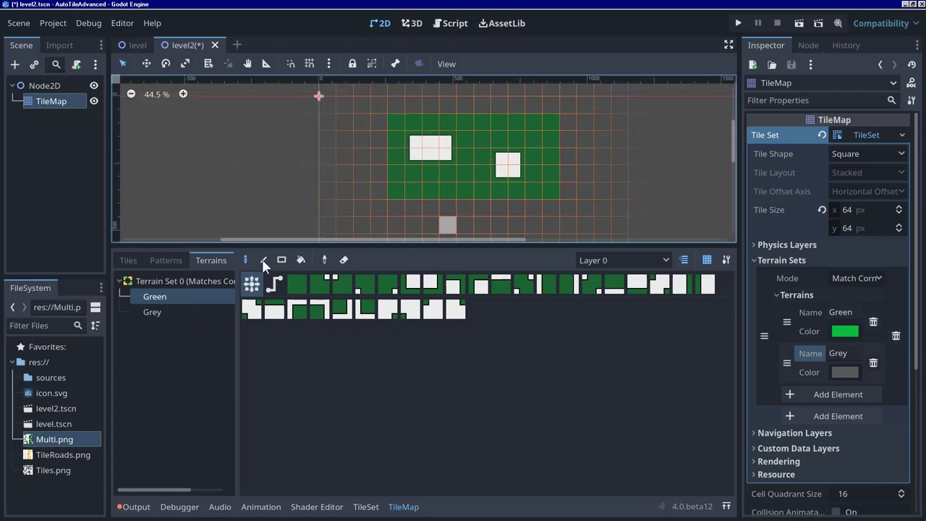
pyautogui.click(281, 260)
pyautogui.moveTo(359, 107); pyautogui.dragTo(622, 236)
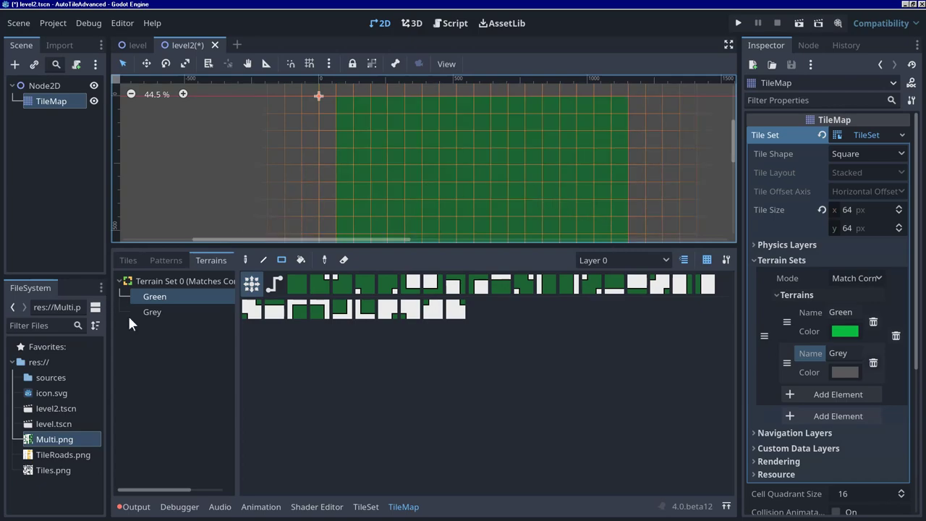
# Erase an L-shaped hole in the middle of the large green area and fill it with Grey terrain
pyautogui.click(156, 312)
pyautogui.scroll(3, 439, 179)
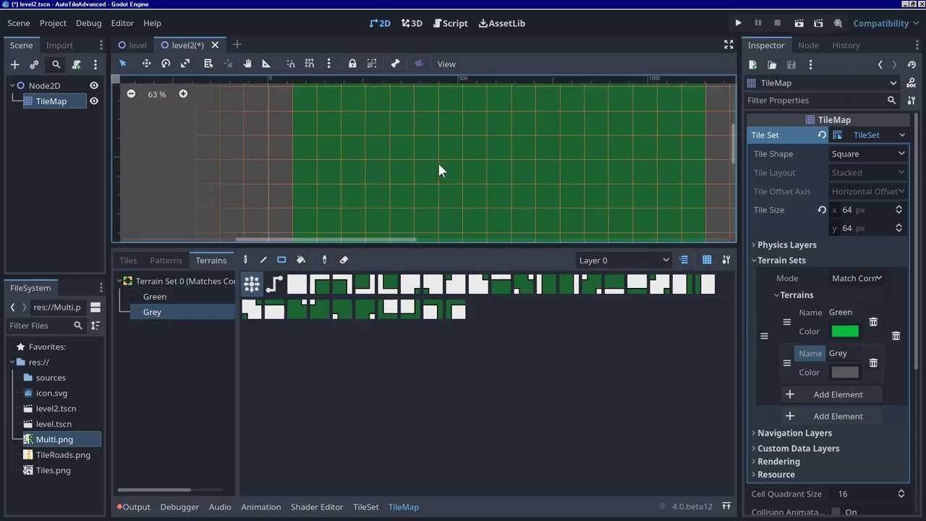
pyautogui.moveTo(427, 147); pyautogui.dragTo(470, 178)
pyautogui.click(246, 259)
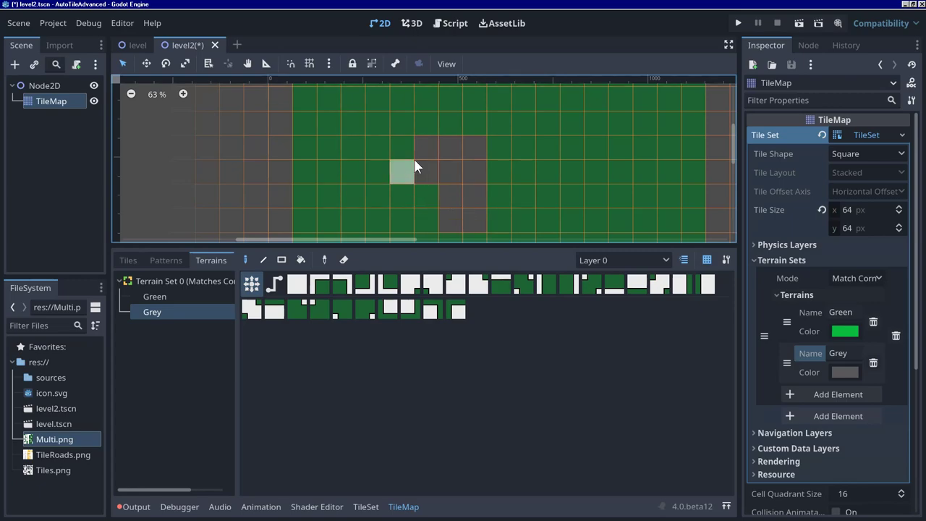
pyautogui.click(174, 297)
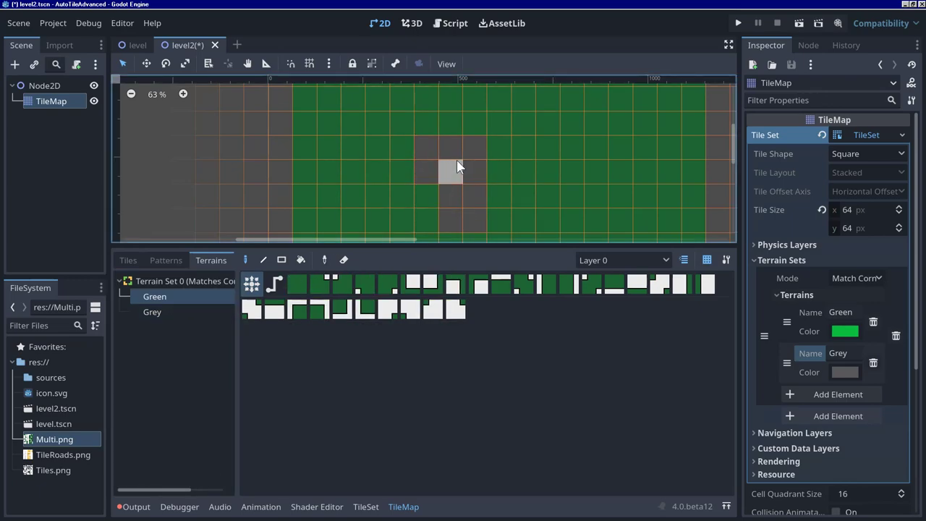
pyautogui.click(184, 312)
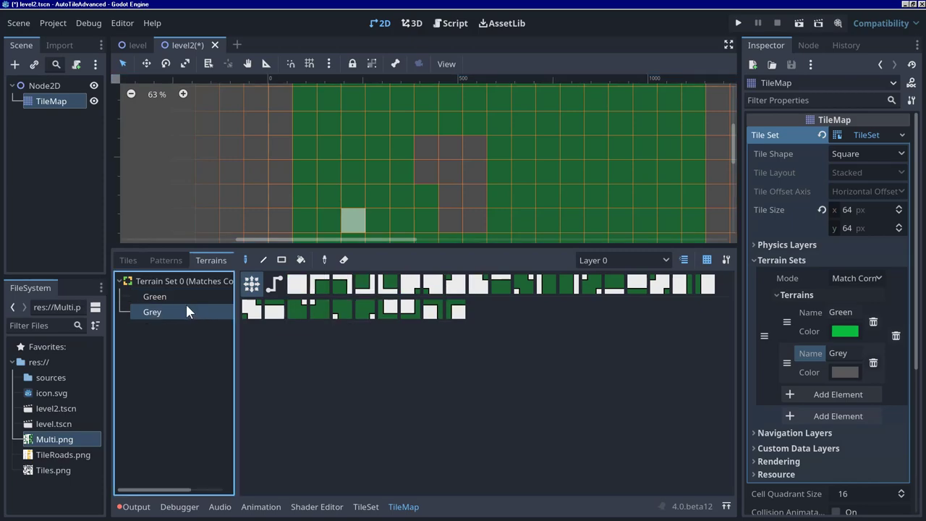
pyautogui.moveTo(425, 149)
pyautogui.mouseDown()
pyautogui.moveTo(466, 161)
pyautogui.moveTo(427, 174)
pyautogui.moveTo(458, 181)
pyautogui.moveTo(463, 224)
pyautogui.moveTo(471, 188)
pyautogui.moveTo(444, 169)
pyautogui.mouseUp()
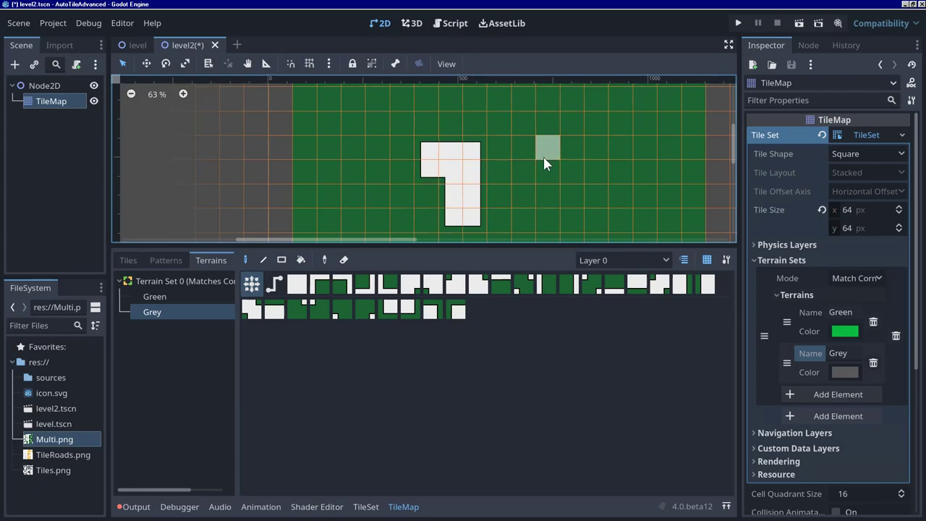
# Draw a Grey rectangle of about 14 by 9 tiles in the empty space to the right of the green area
pyautogui.scroll(-1, 543, 157)
pyautogui.moveTo(556, 163); pyautogui.dragTo(352, 176, button='middle')
pyautogui.hscroll(4, 523, 170)
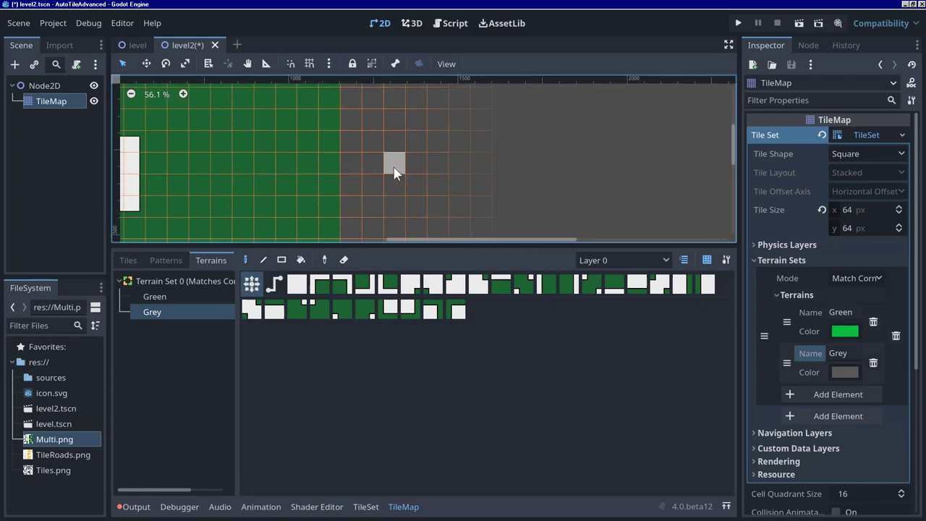
pyautogui.scroll(-1, 393, 166)
pyautogui.click(282, 259)
pyautogui.moveTo(406, 126)
pyautogui.mouseDown()
pyautogui.moveTo(438, 171)
pyautogui.moveTo(614, 229)
pyautogui.mouseUp()
pyautogui.scroll(-1, 548, 178)
pyautogui.scroll(1, 533, 177)
pyautogui.moveTo(533, 177); pyautogui.dragTo(512, 126, button='middle')
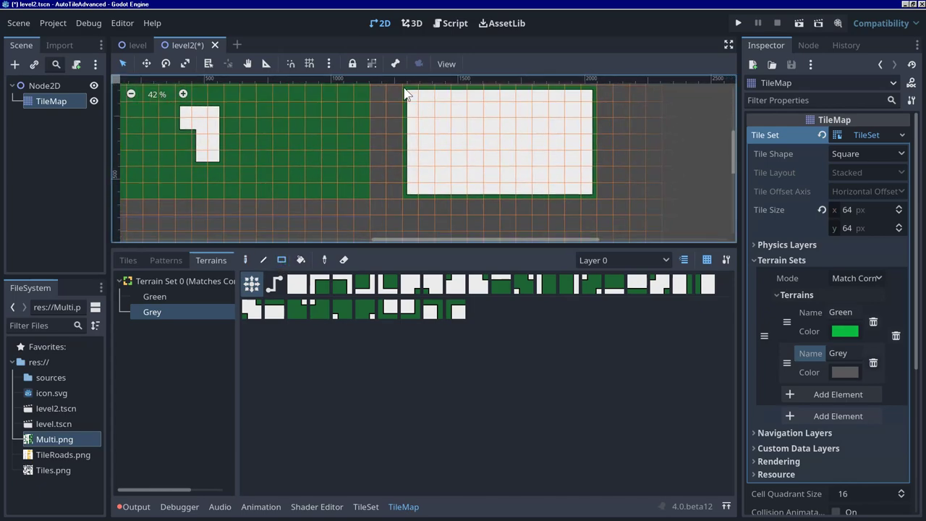
pyautogui.moveTo(408, 94)
pyautogui.mouseDown()
pyautogui.moveTo(572, 213)
pyautogui.moveTo(617, 220)
pyautogui.mouseUp()
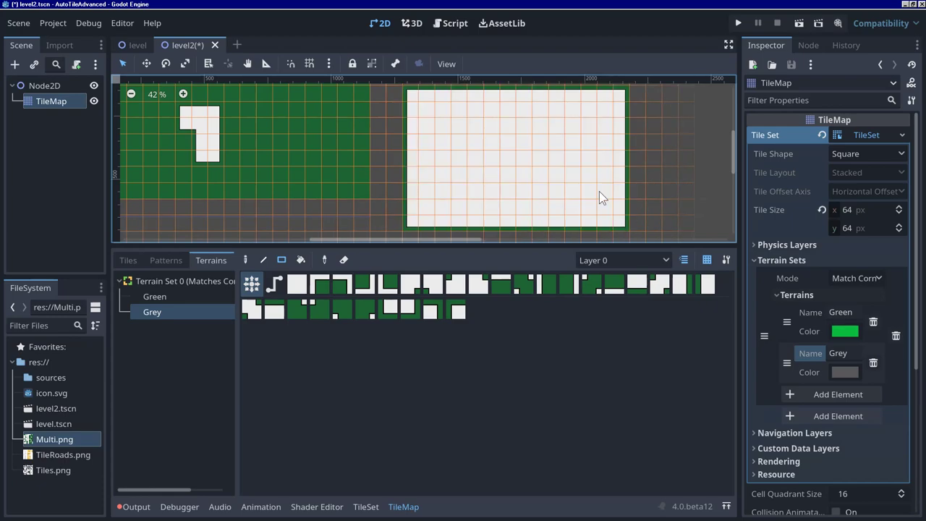
# Paint a horizontal Green strip inside the large Grey rectangle
pyautogui.scroll(5, 514, 165)
pyautogui.moveTo(479, 162); pyautogui.dragTo(467, 236, button='middle')
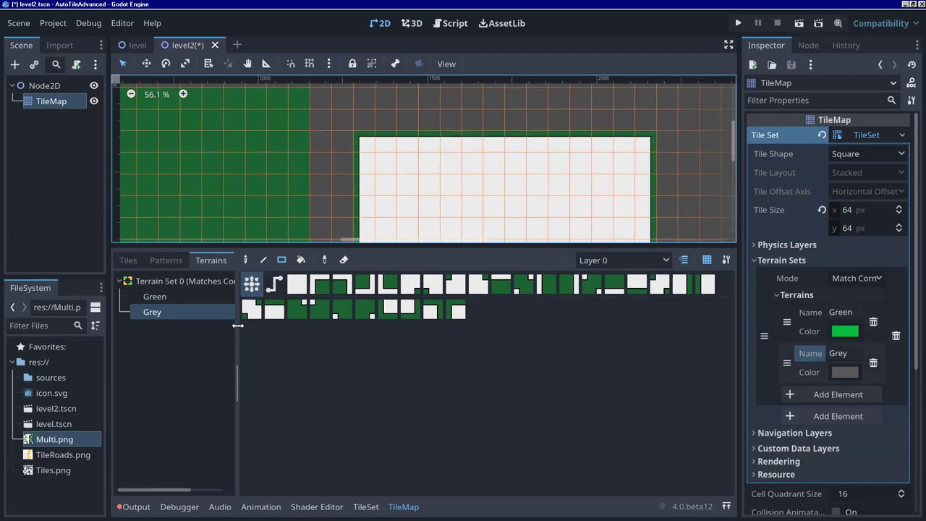
pyautogui.click(206, 296)
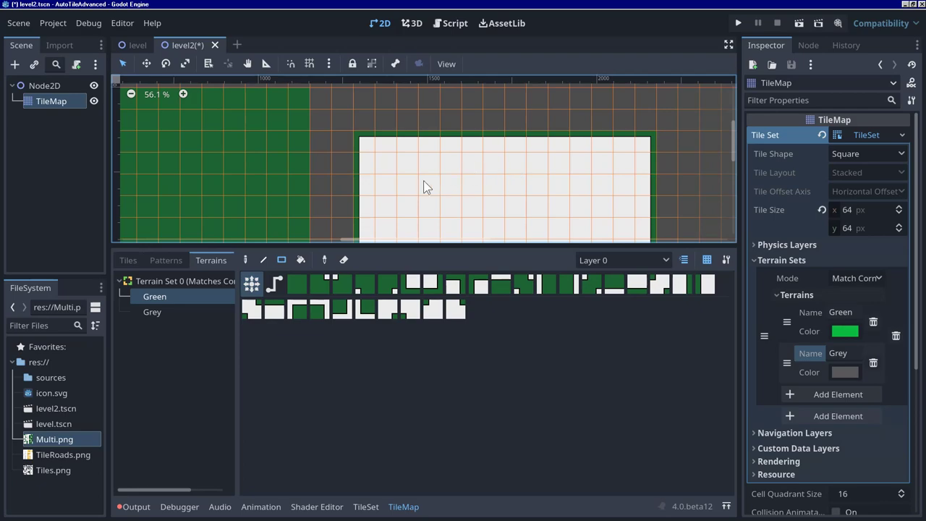
pyautogui.scroll(-1, 425, 187)
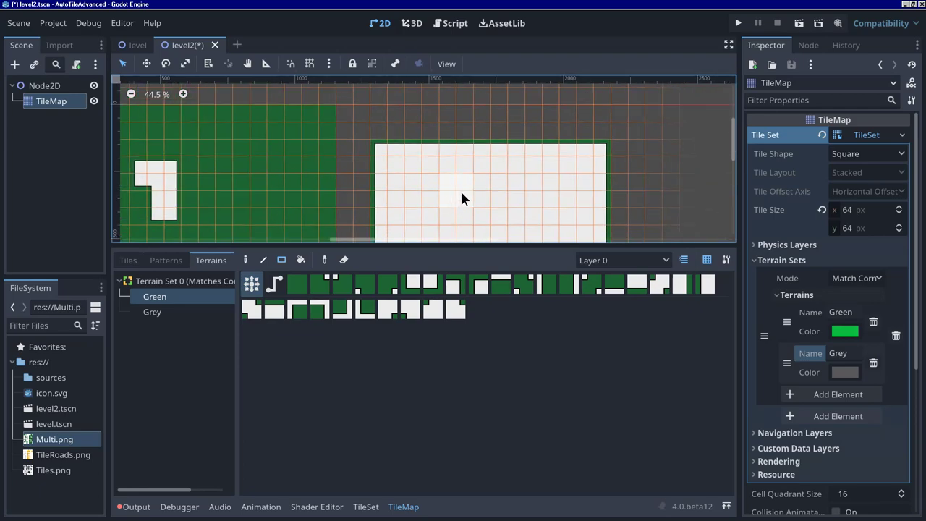
pyautogui.moveTo(458, 190)
pyautogui.mouseDown()
pyautogui.moveTo(492, 199)
pyautogui.moveTo(478, 185)
pyautogui.moveTo(530, 201)
pyautogui.moveTo(538, 219)
pyautogui.mouseUp()
# Extend the Green strip downward with a short leg and a larger block at its right end
pyautogui.scroll(-4, 551, 197)
pyautogui.scroll(6, 548, 197)
pyautogui.moveTo(501, 236); pyautogui.dragTo(563, 123, button='middle')
pyautogui.scroll(1, 538, 185)
pyautogui.scroll(2, 537, 184)
pyautogui.scroll(-6, 555, 175)
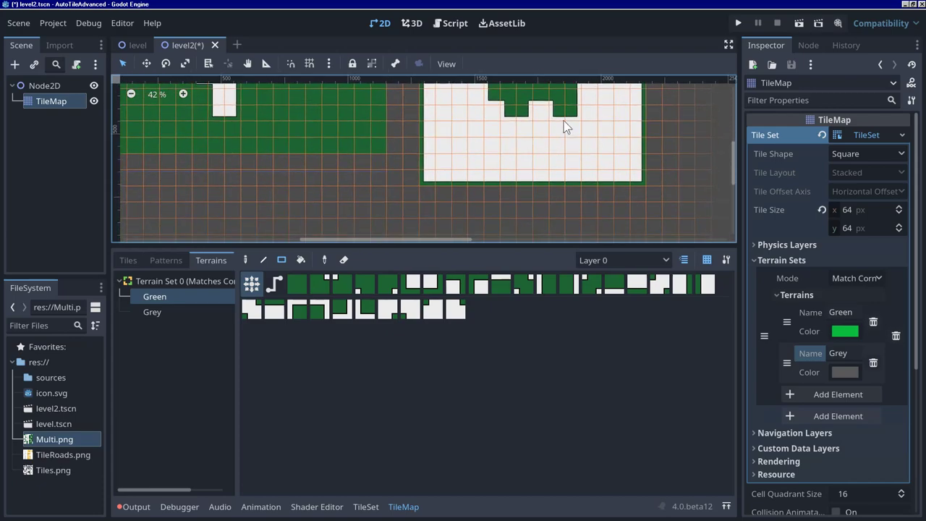
pyautogui.moveTo(557, 120); pyautogui.dragTo(593, 152)
# Paint a cross-shaped Grey area in the green area, to the right of the L-shaped Grey patch
pyautogui.moveTo(454, 121); pyautogui.dragTo(557, 177)
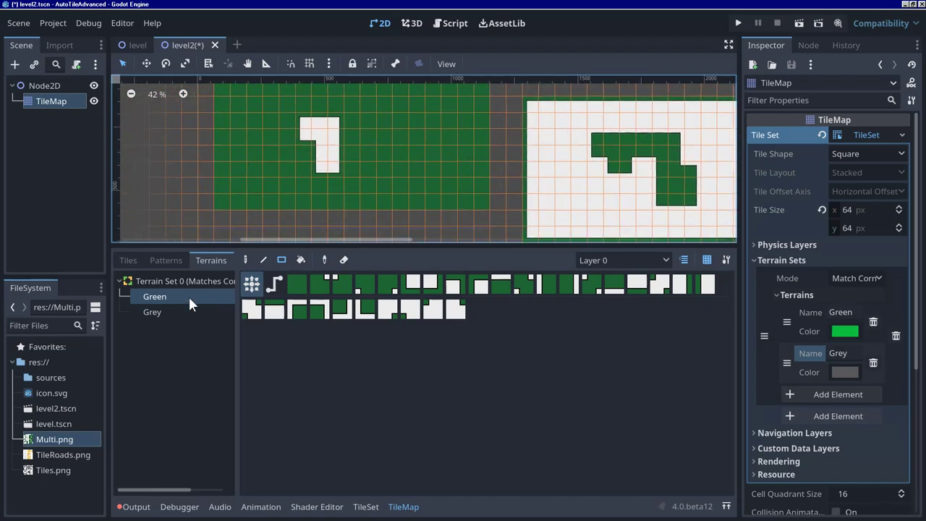
pyautogui.click(176, 311)
pyautogui.moveTo(374, 129)
pyautogui.mouseDown()
pyautogui.moveTo(430, 136)
pyautogui.moveTo(428, 175)
pyautogui.mouseUp()
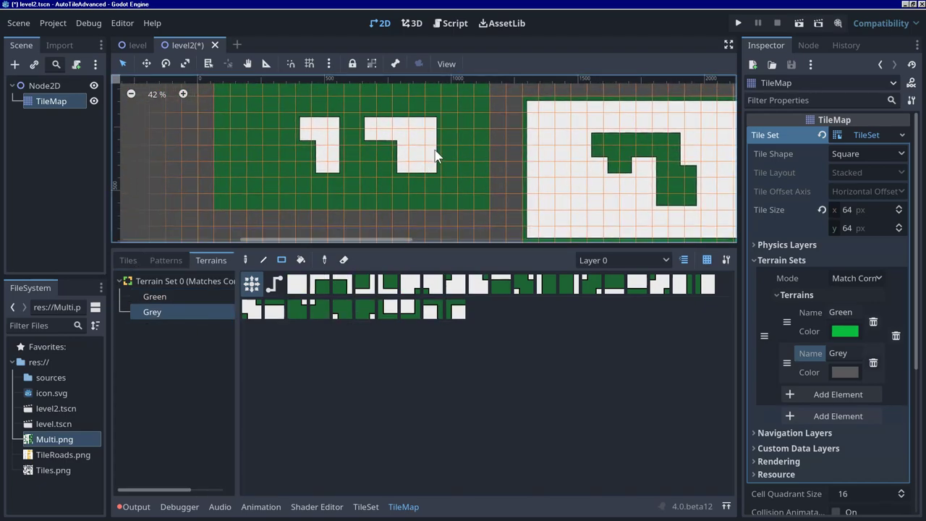
pyautogui.moveTo(426, 125); pyautogui.dragTo(458, 145)
pyautogui.scroll(2, 458, 140)
pyautogui.moveTo(412, 108); pyautogui.dragTo(425, 169, button='middle')
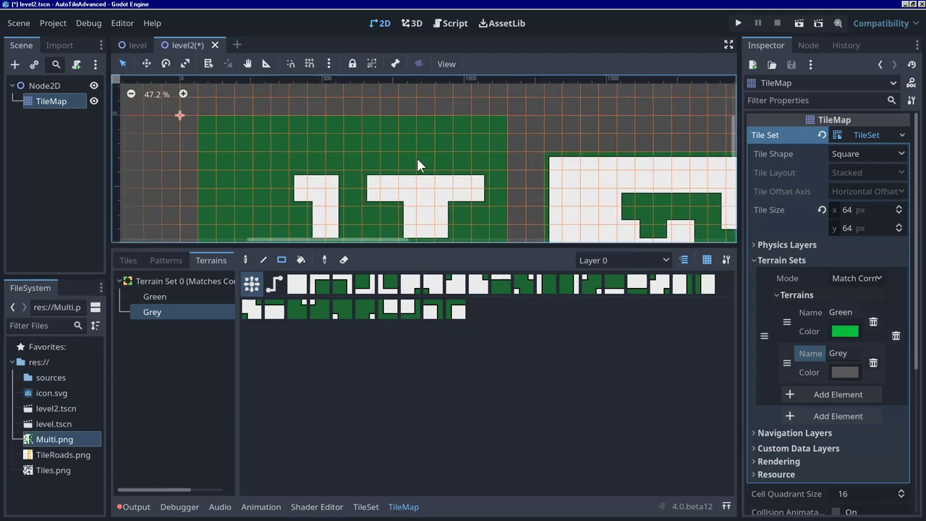
pyautogui.moveTo(432, 180); pyautogui.dragTo(432, 181)
# Paint a vertical Grey bar of two by five tiles in the left part of the green area
pyautogui.moveTo(336, 174); pyautogui.dragTo(569, 124, button='middle')
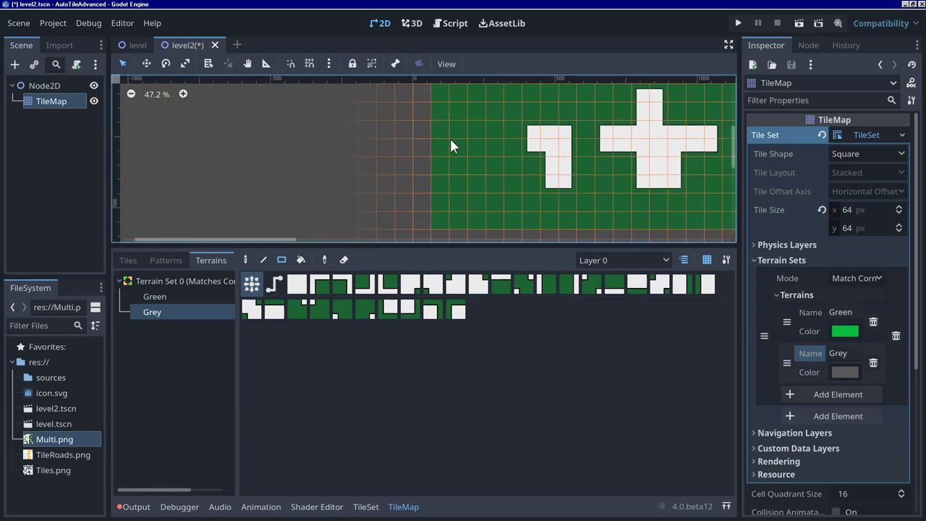
pyautogui.moveTo(461, 134)
pyautogui.mouseDown()
pyautogui.moveTo(497, 205)
pyautogui.moveTo(479, 201)
pyautogui.mouseUp()
pyautogui.moveTo(576, 167); pyautogui.dragTo(378, 155, button='middle')
pyautogui.scroll(-2, 408, 167)
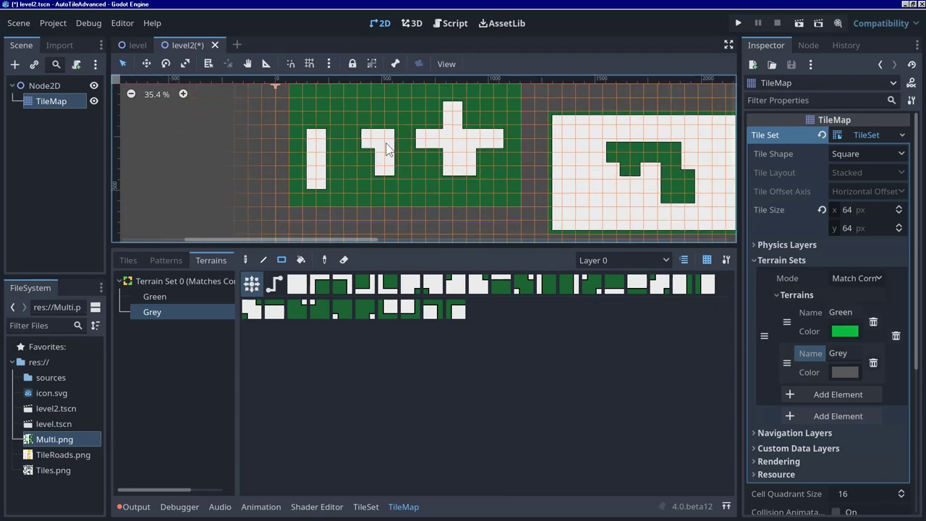
# Extend the L-shaped Grey patch upward with a vertical arm two tiles wide
pyautogui.scroll(3, 394, 153)
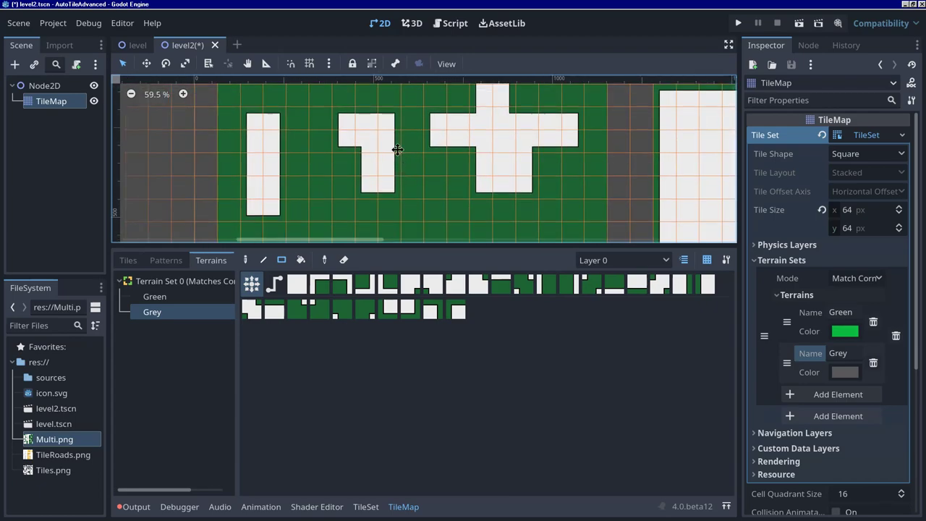
pyautogui.moveTo(398, 150); pyautogui.dragTo(427, 243, button='middle')
pyautogui.moveTo(397, 159); pyautogui.dragTo(415, 221)
pyautogui.scroll(-3, 408, 131)
pyautogui.moveTo(496, 138); pyautogui.dragTo(448, 182, button='middle')
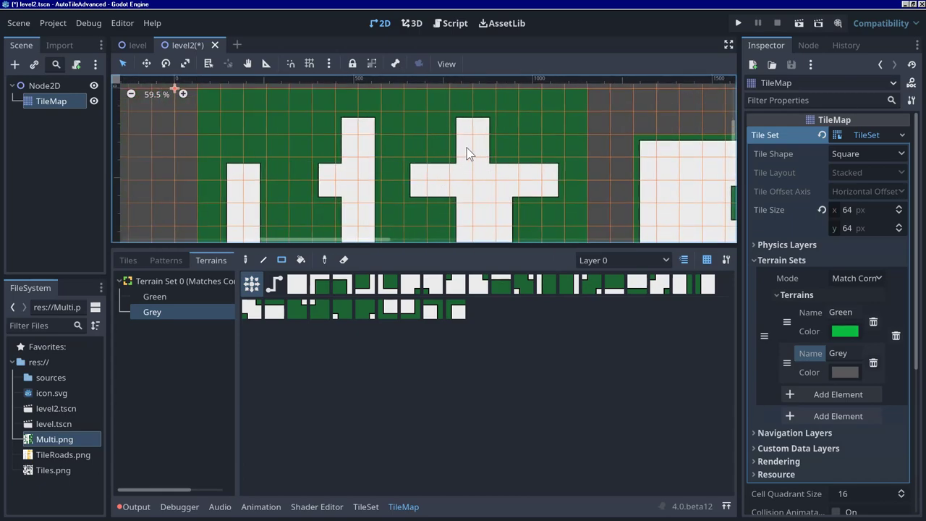
# Extend the large Grey rectangle with a corridor running right and turning down, and add a vertical branch going up from it
pyautogui.moveTo(545, 156); pyautogui.dragTo(247, 91, button='middle')
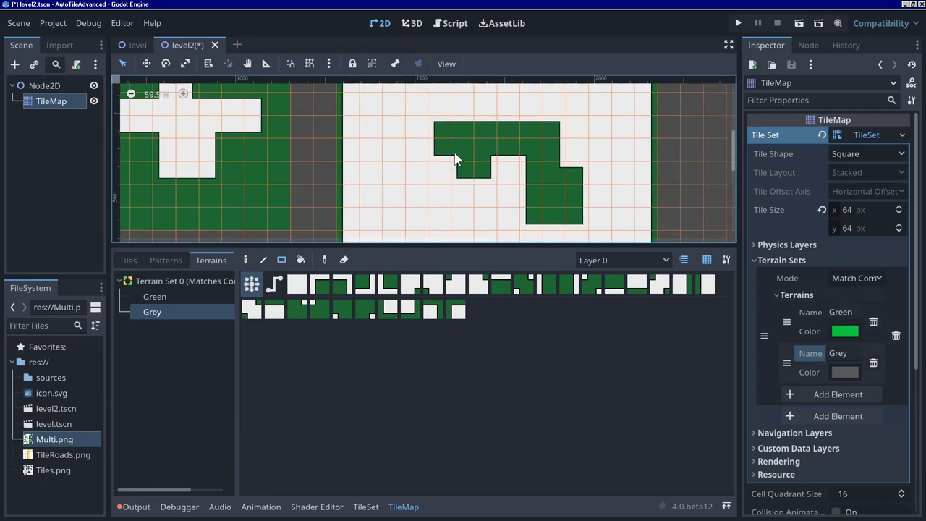
pyautogui.scroll(-2, 471, 157)
pyautogui.moveTo(439, 149); pyautogui.dragTo(212, 153, button='middle')
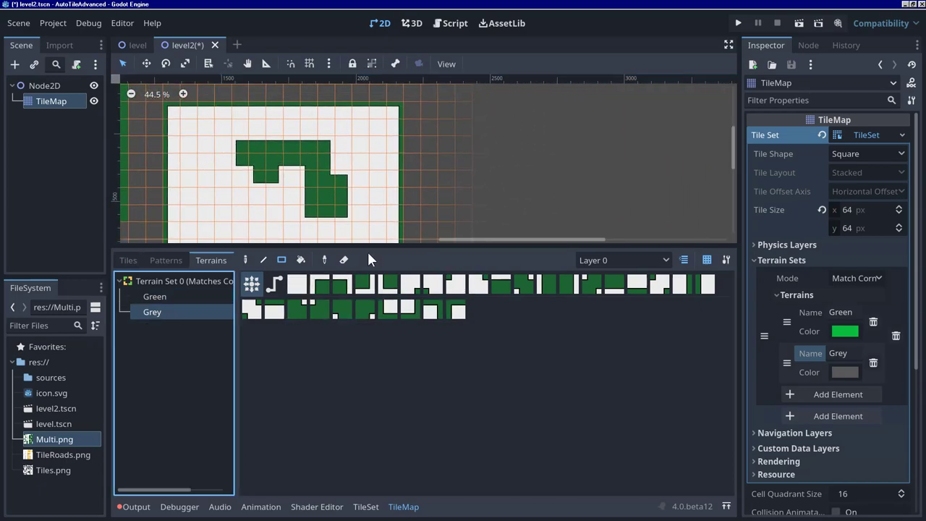
pyautogui.moveTo(406, 152)
pyautogui.mouseDown()
pyautogui.moveTo(407, 170)
pyautogui.moveTo(520, 167)
pyautogui.moveTo(517, 230)
pyautogui.mouseUp()
pyautogui.scroll(-1, 506, 154)
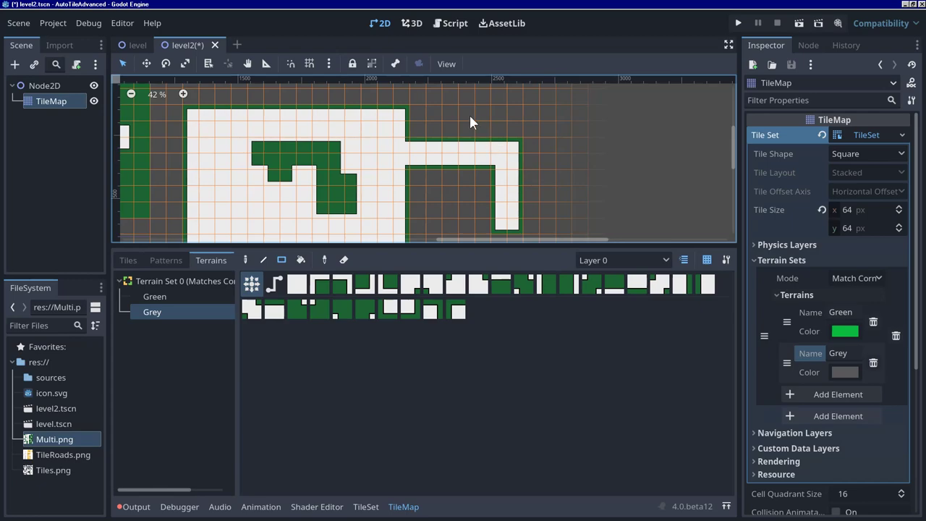
pyautogui.moveTo(470, 123); pyautogui.dragTo(480, 189, button='middle')
pyautogui.moveTo(468, 211)
pyautogui.mouseDown()
pyautogui.moveTo(502, 140)
pyautogui.moveTo(499, 101)
pyautogui.mouseUp()
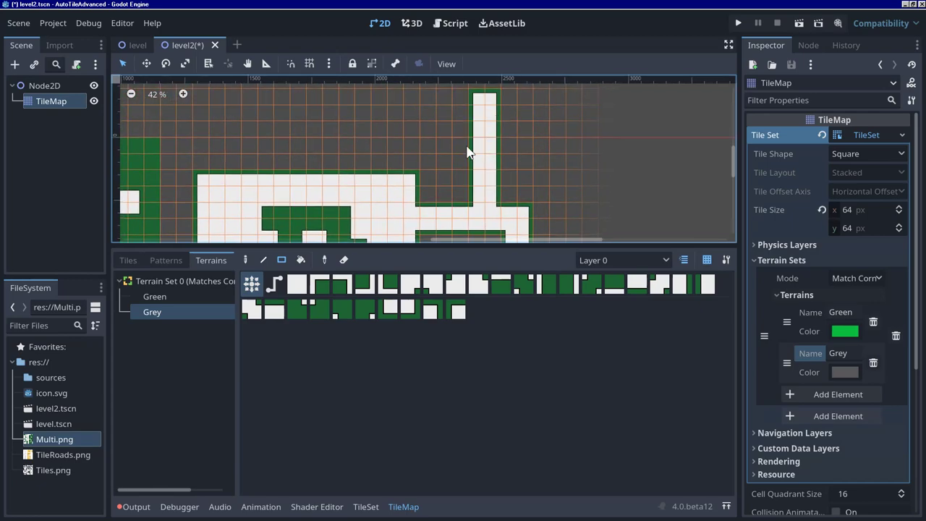
# Paint a horizontal Grey bar across the corridor's upward branch, with a vertical bar at its right end
pyautogui.moveTo(425, 127); pyautogui.dragTo(564, 144)
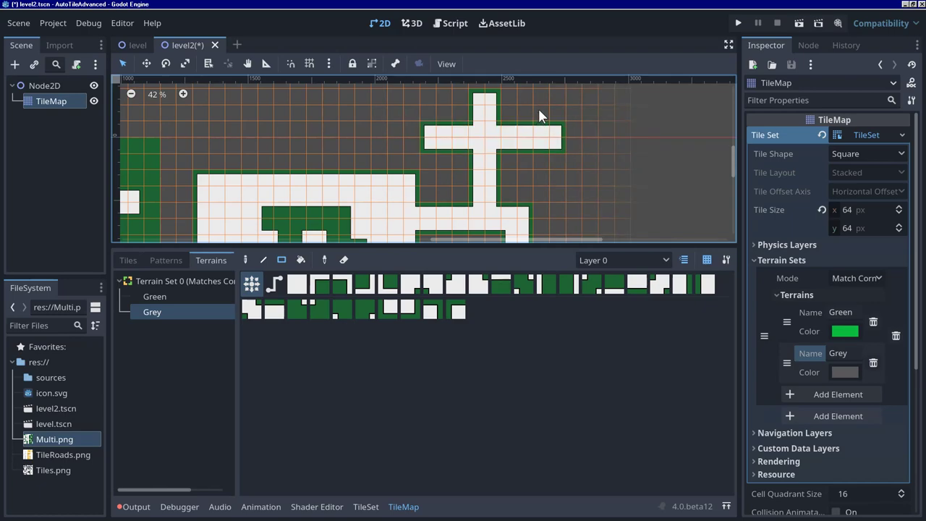
pyautogui.moveTo(544, 103); pyautogui.dragTo(556, 183)
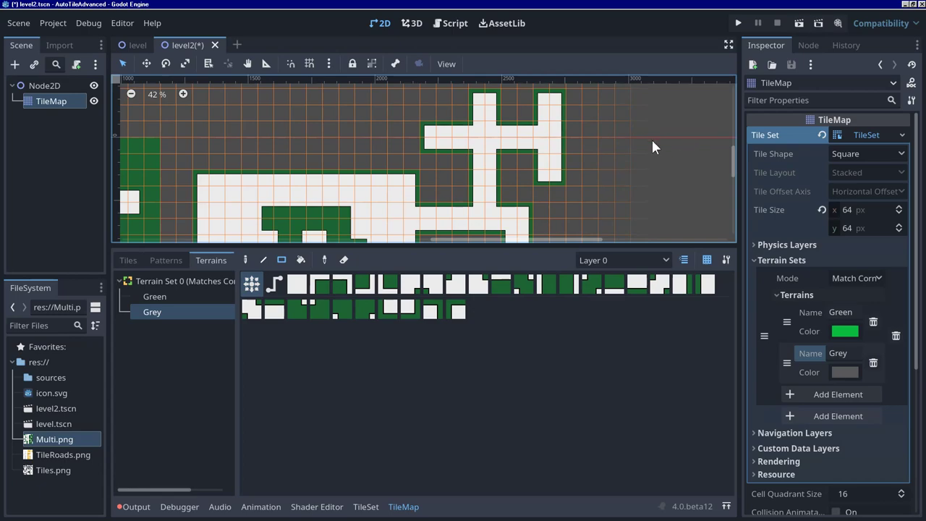
# Paint a vertical Grey arm up from the large Grey rectangle and a wide Grey rectangle over its upper end
pyautogui.moveTo(423, 174); pyautogui.dragTo(628, 165, button='middle')
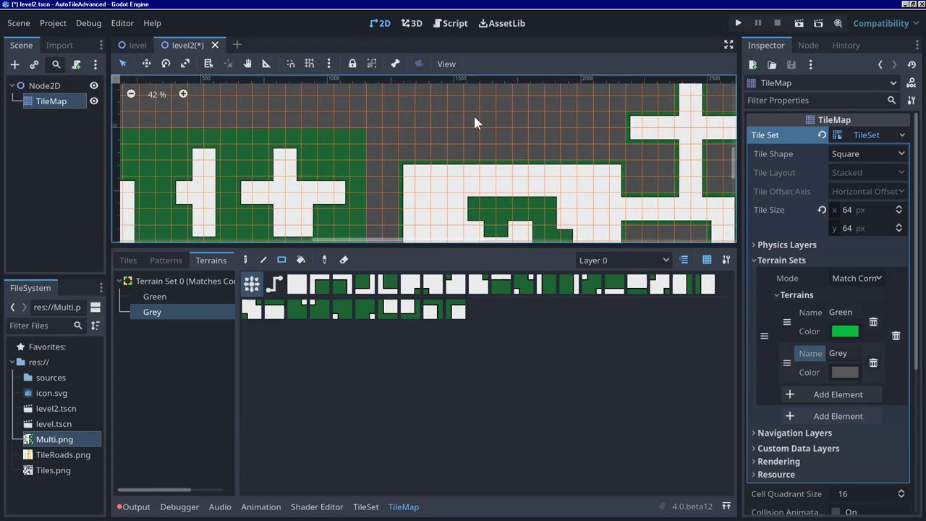
pyautogui.moveTo(478, 124); pyautogui.dragTo(492, 170)
pyautogui.scroll(1, 512, 140)
pyautogui.scroll(-2, 513, 140)
pyautogui.moveTo(517, 128); pyautogui.dragTo(526, 193, button='middle')
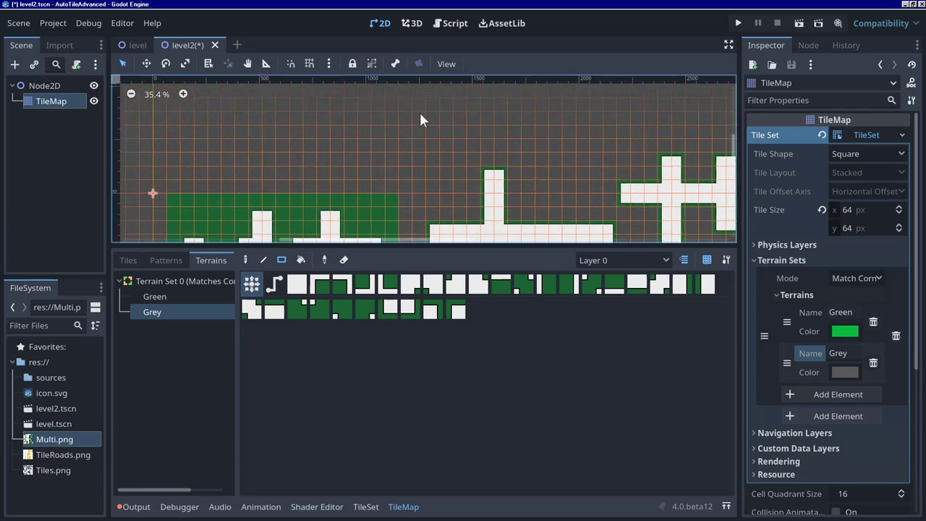
pyautogui.moveTo(428, 107)
pyautogui.mouseDown()
pyautogui.moveTo(491, 178)
pyautogui.moveTo(562, 181)
pyautogui.mouseUp()
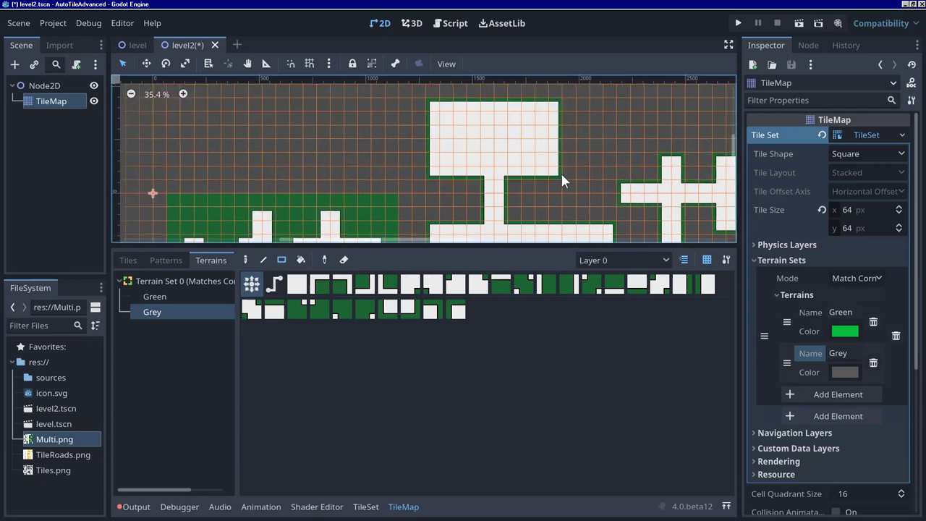
# Paint a T-shaped Green area inside the new upper Grey rectangle and save the scene
pyautogui.click(170, 297)
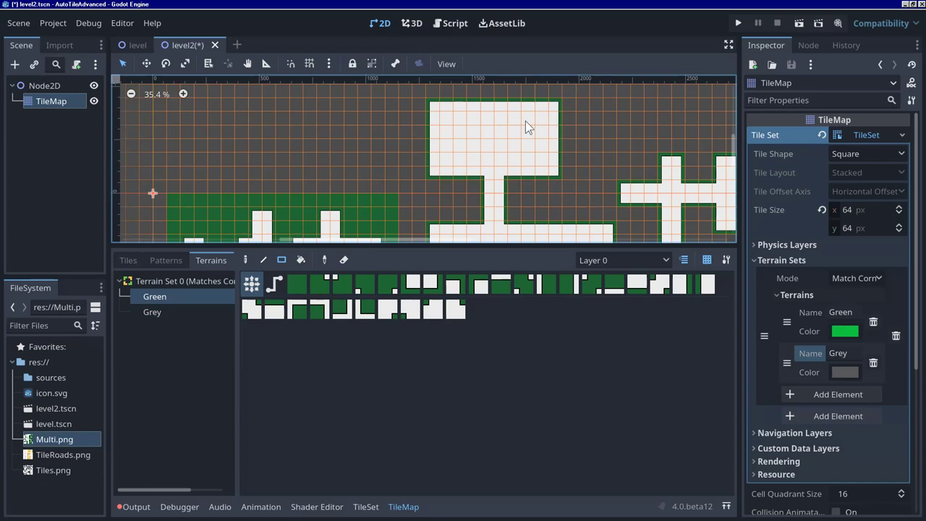
pyautogui.scroll(2, 479, 134)
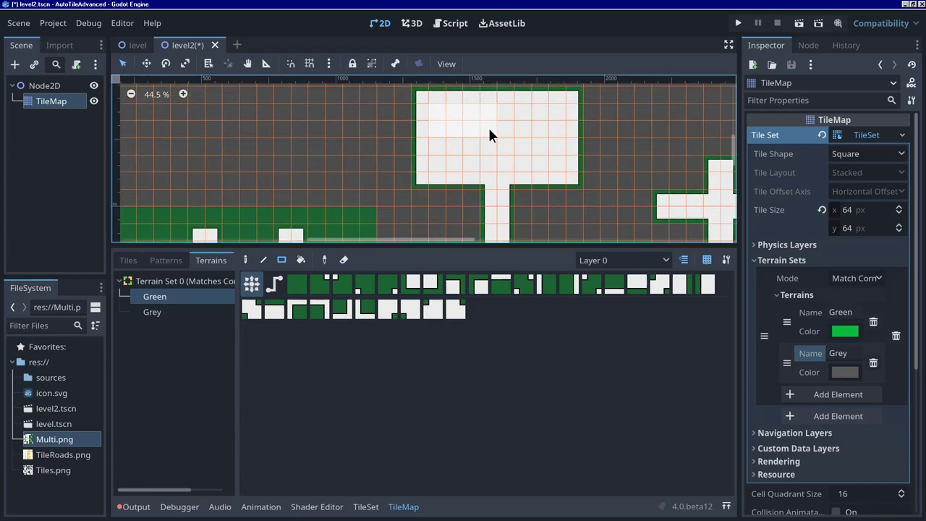
pyautogui.moveTo(546, 122); pyautogui.dragTo(437, 128)
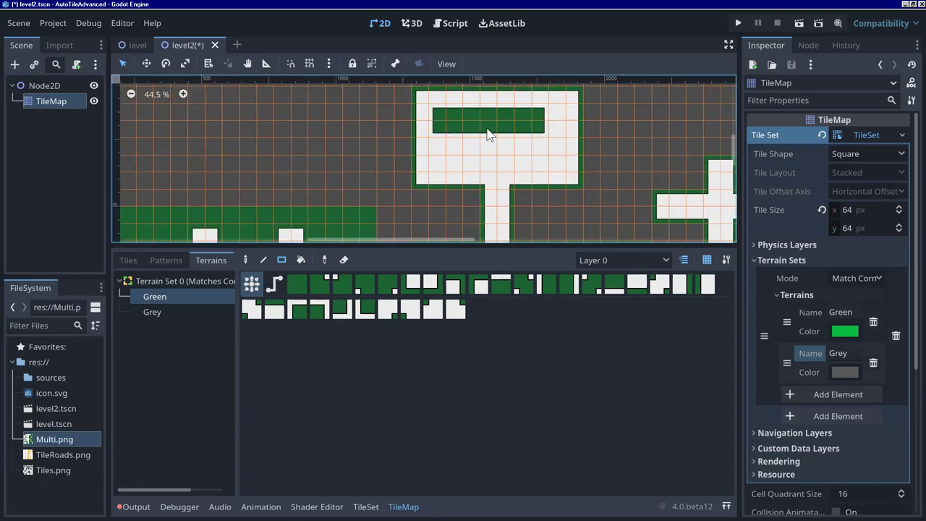
pyautogui.moveTo(502, 165); pyautogui.dragTo(504, 165)
pyautogui.hotkey('ctrl', 's')
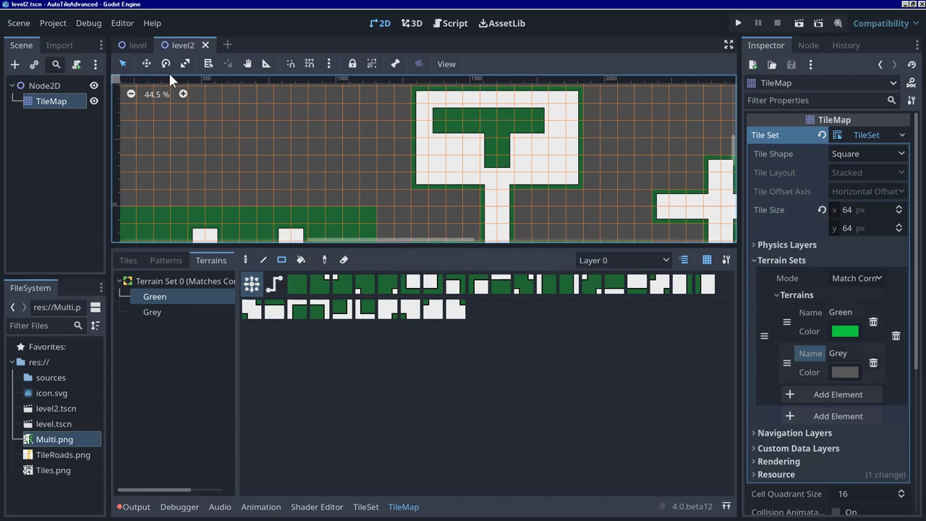
# Create a new scene with a Node2D root and rename the root node to level3
pyautogui.click(227, 45)
pyautogui.click(47, 100)
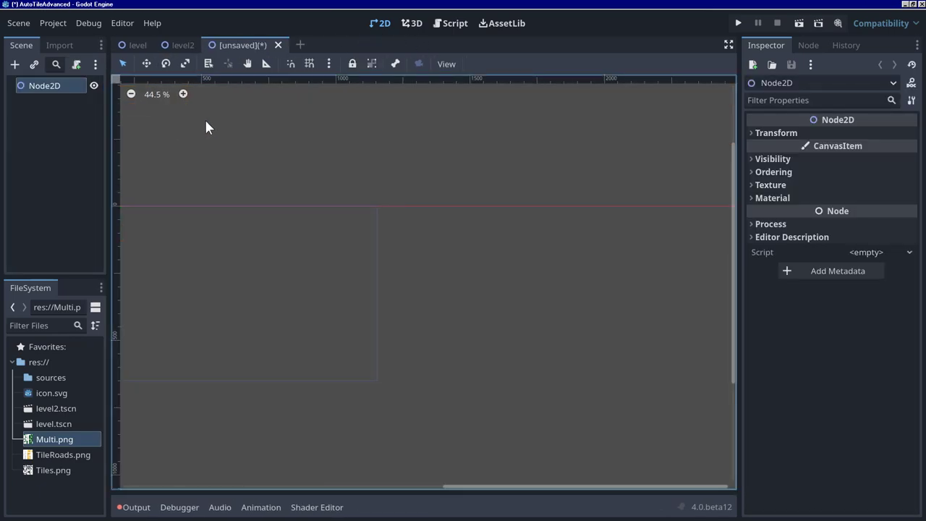
pyautogui.doubleClick(41, 85)
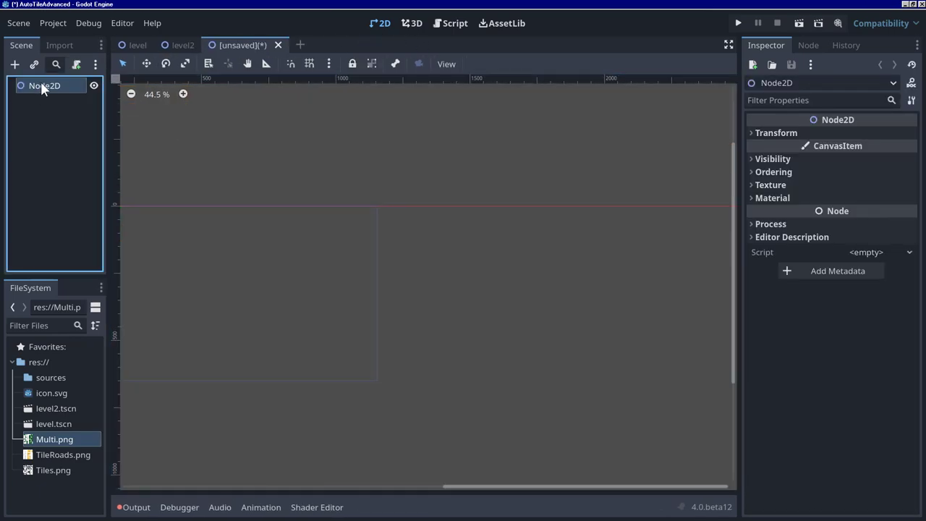
pyautogui.write('level3')
pyautogui.press('Return')
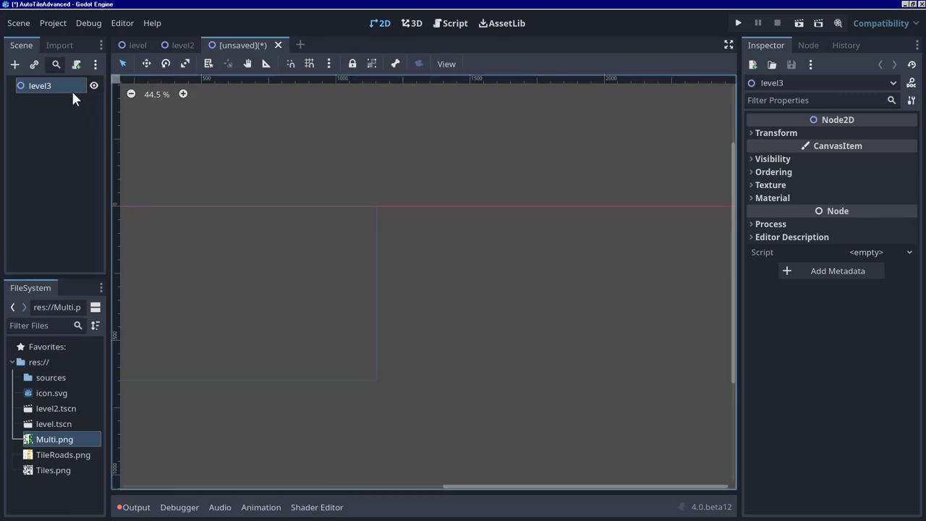
# Add a TileMap node as a child of level3 and show its tiles view
pyautogui.rightClick(74, 94)
pyautogui.click(108, 93)
pyautogui.doubleClick(386, 172)
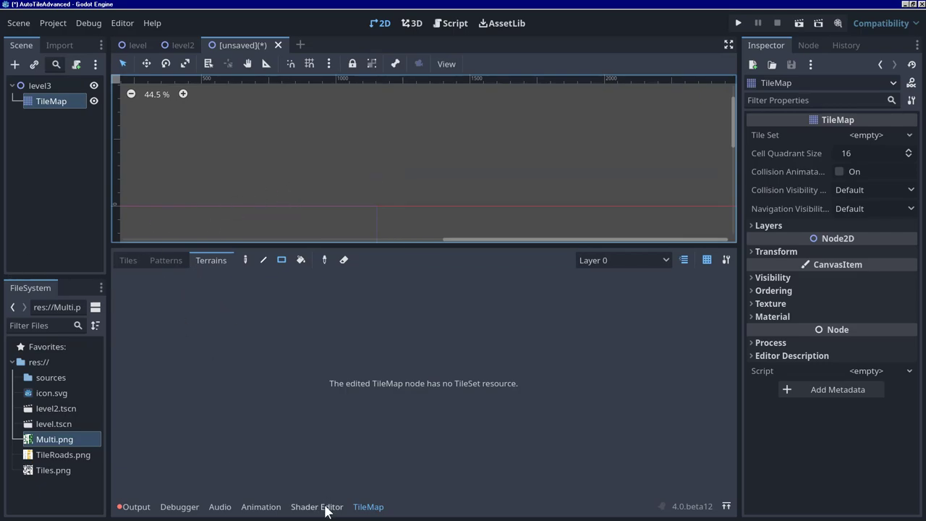
pyautogui.click(128, 261)
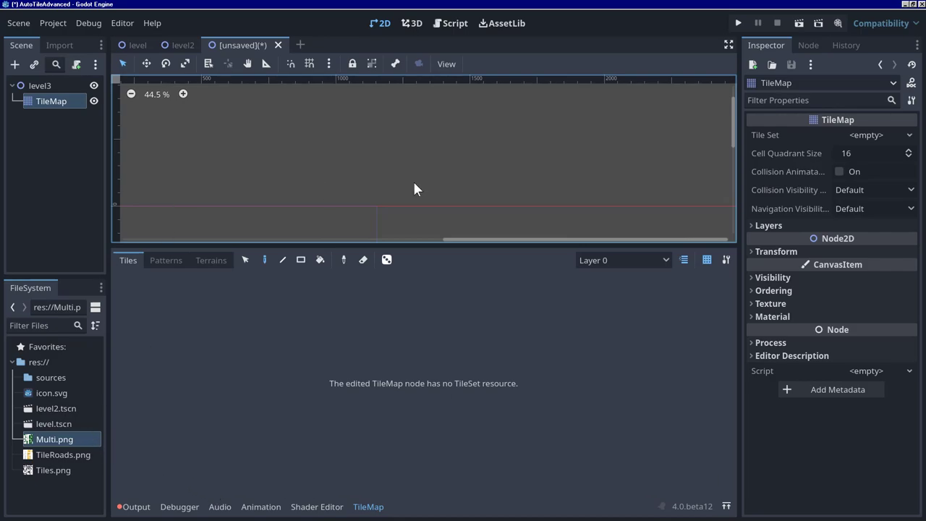
# Create a new TileSet for the TileMap and set its tile size to 64 by 64 px
pyautogui.click(870, 138)
pyautogui.click(874, 149)
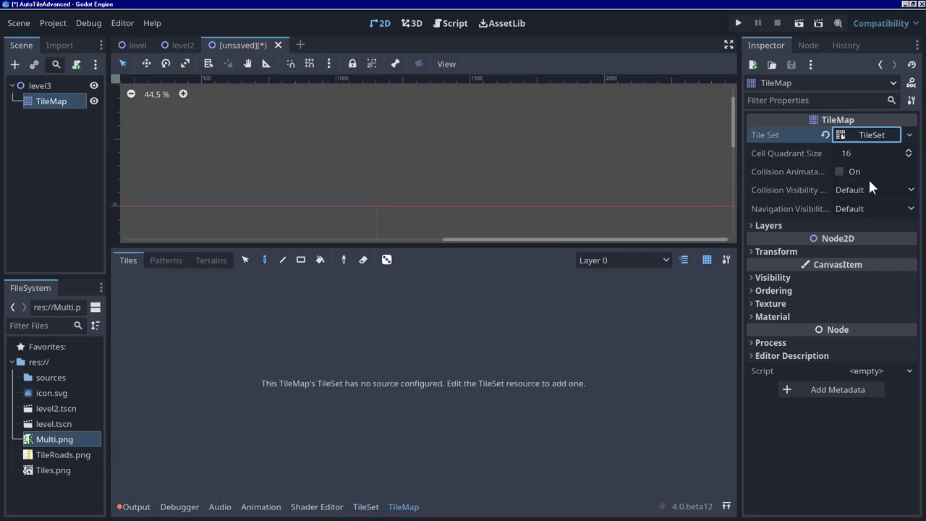
pyautogui.click(870, 135)
pyautogui.click(857, 210)
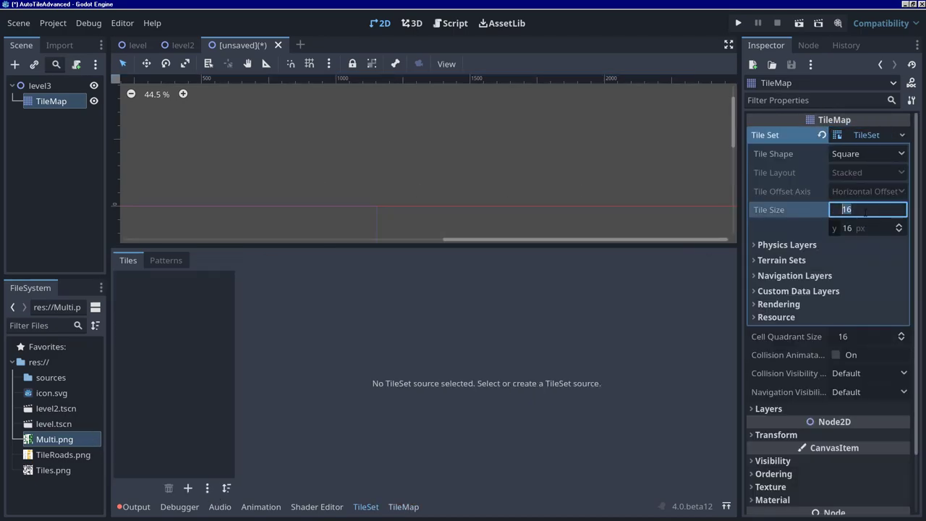
pyautogui.write('64')
pyautogui.press('Tab')
pyautogui.write('64')
pyautogui.press('Return')
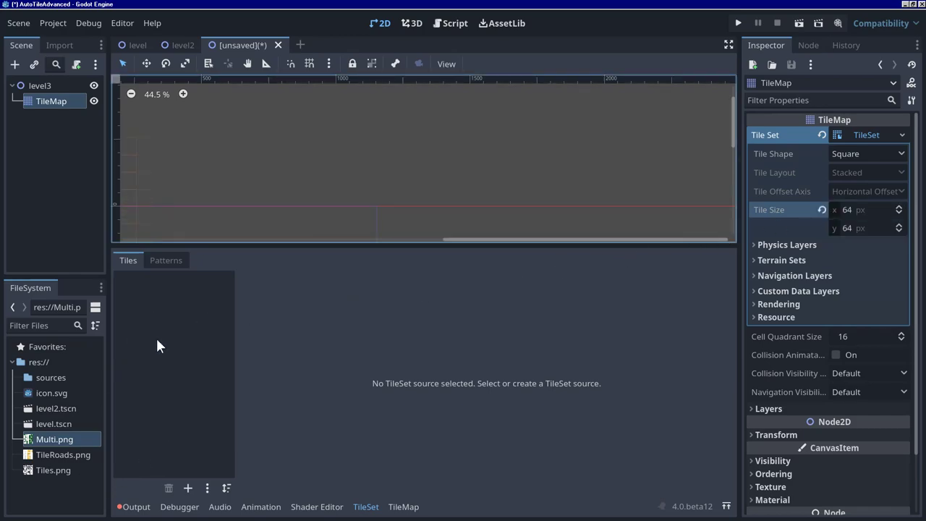
# Add TileRoads.png to the TileSet as an atlas source, declining automatic tile creation, and enlarge the tileset editing area
pyautogui.moveTo(61, 456); pyautogui.dragTo(215, 391)
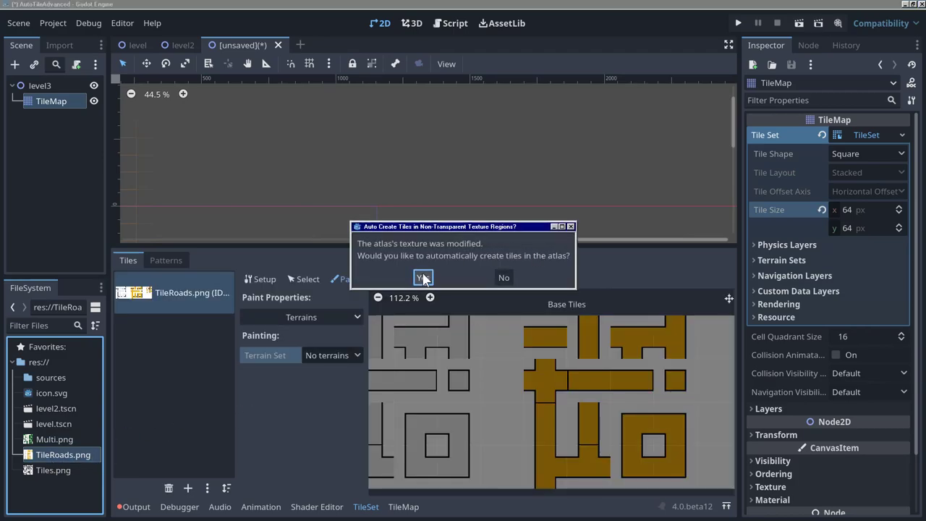
pyautogui.click(502, 279)
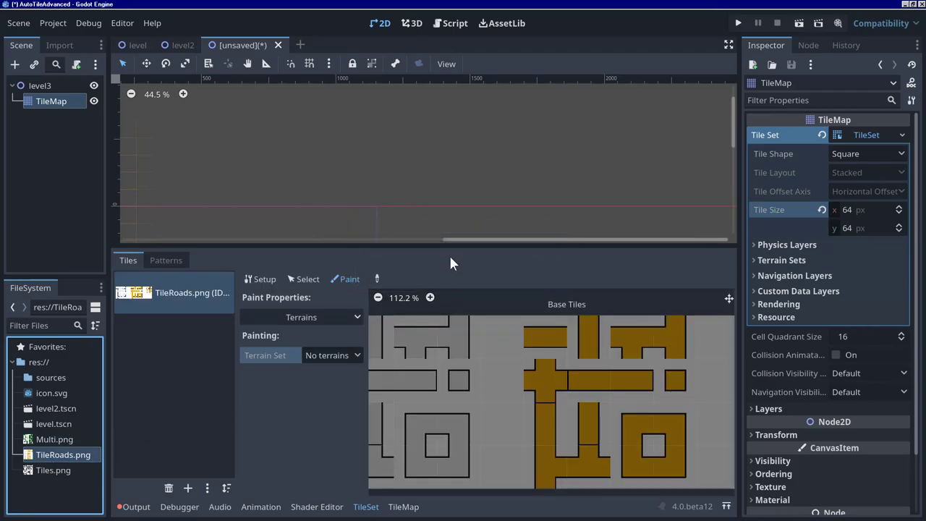
pyautogui.moveTo(459, 246); pyautogui.dragTo(462, 201)
pyautogui.scroll(-7, 448, 365)
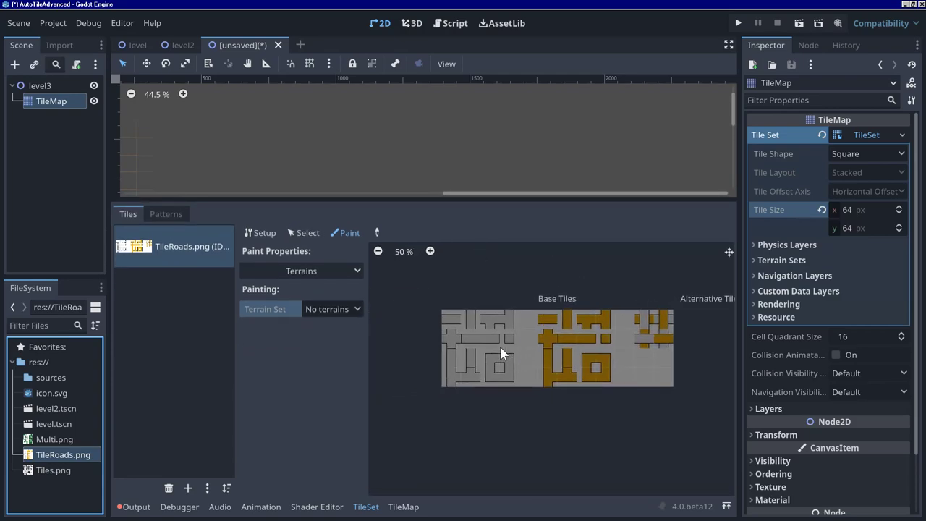
pyautogui.scroll(3, 503, 355)
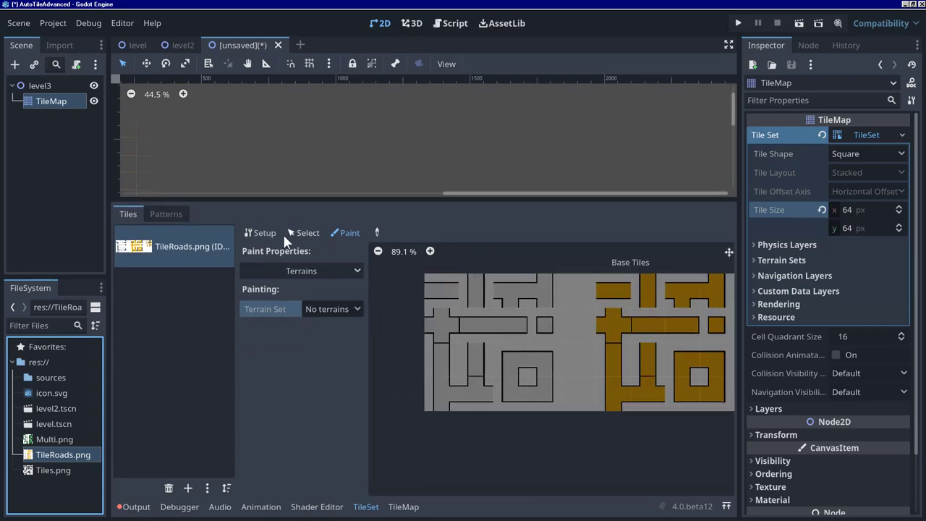
# Create the atlas tiles manually for the grey roads, the orange roads and the mixed crossings in TileRoads.png
pyautogui.click(302, 233)
pyautogui.click(350, 233)
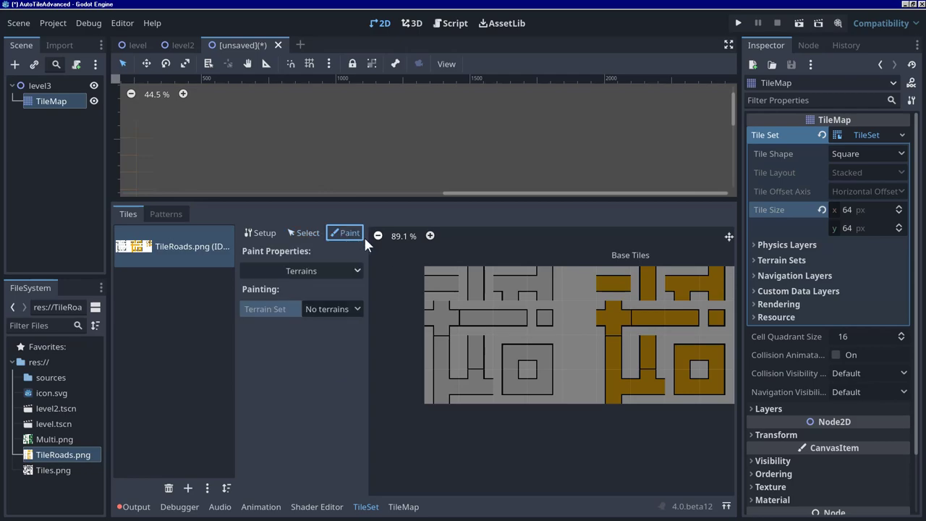
pyautogui.click(433, 277)
pyautogui.click(258, 234)
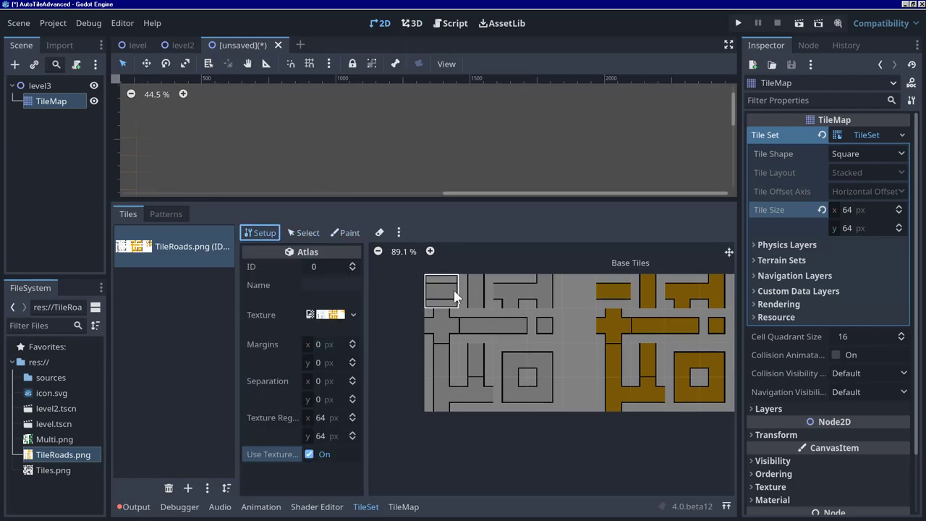
pyautogui.moveTo(441, 289)
pyautogui.mouseDown()
pyautogui.moveTo(533, 310)
pyautogui.moveTo(544, 365)
pyautogui.moveTo(462, 386)
pyautogui.moveTo(457, 319)
pyautogui.moveTo(476, 352)
pyautogui.mouseUp()
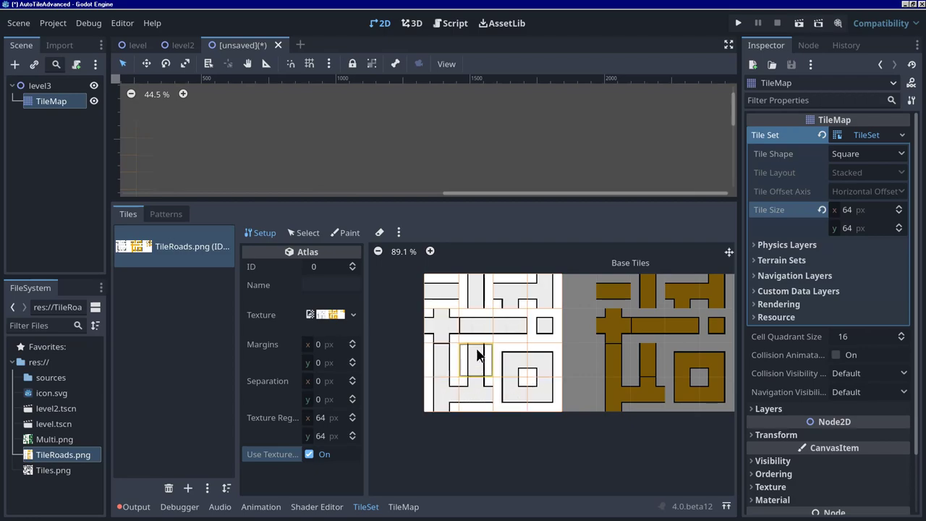
pyautogui.moveTo(600, 325); pyautogui.dragTo(530, 322, button='middle')
pyautogui.moveTo(566, 293)
pyautogui.mouseDown()
pyautogui.moveTo(602, 289)
pyautogui.moveTo(647, 311)
pyautogui.moveTo(560, 330)
pyautogui.moveTo(550, 375)
pyautogui.moveTo(601, 384)
pyautogui.moveTo(645, 361)
pyautogui.moveTo(535, 360)
pyautogui.moveTo(629, 315)
pyautogui.moveTo(643, 313)
pyautogui.moveTo(658, 350)
pyautogui.mouseUp()
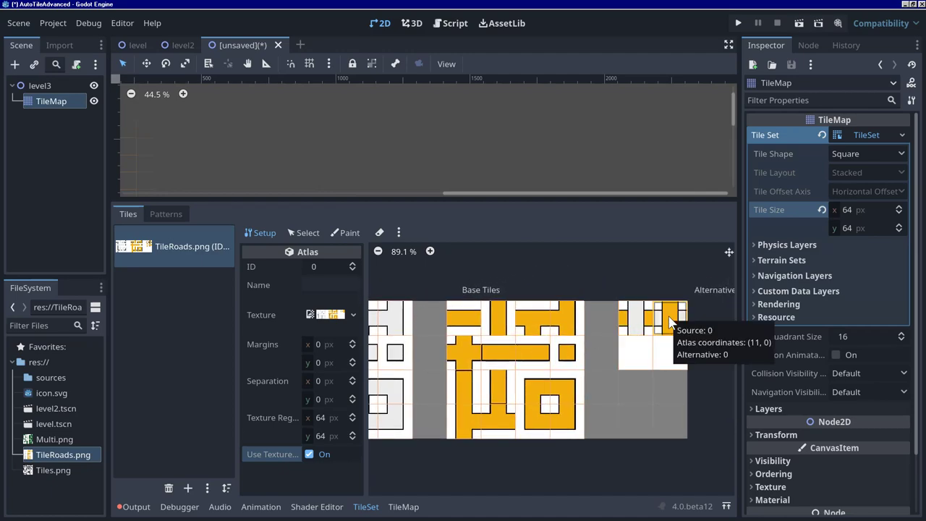
# Disable texture padding for the TileRoads.png atlas, comparing the crossing tiles with the option on and off
pyautogui.rightClick(639, 346)
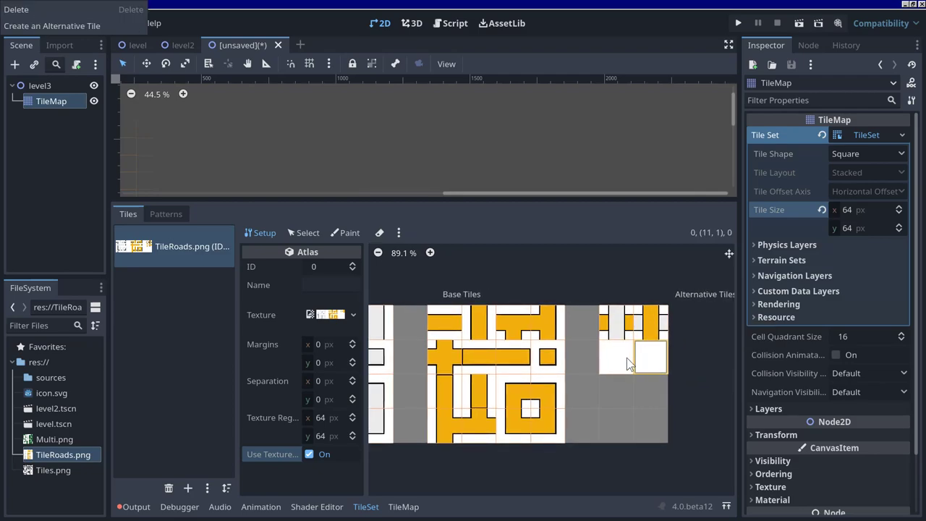
pyautogui.click(304, 455)
pyautogui.click(308, 454)
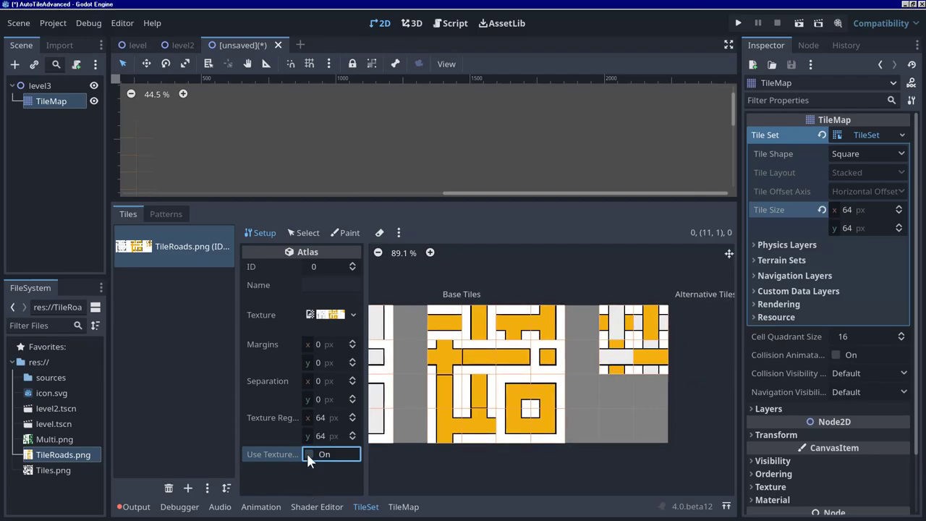
pyautogui.click(309, 455)
pyautogui.click(309, 455)
pyautogui.click(309, 455)
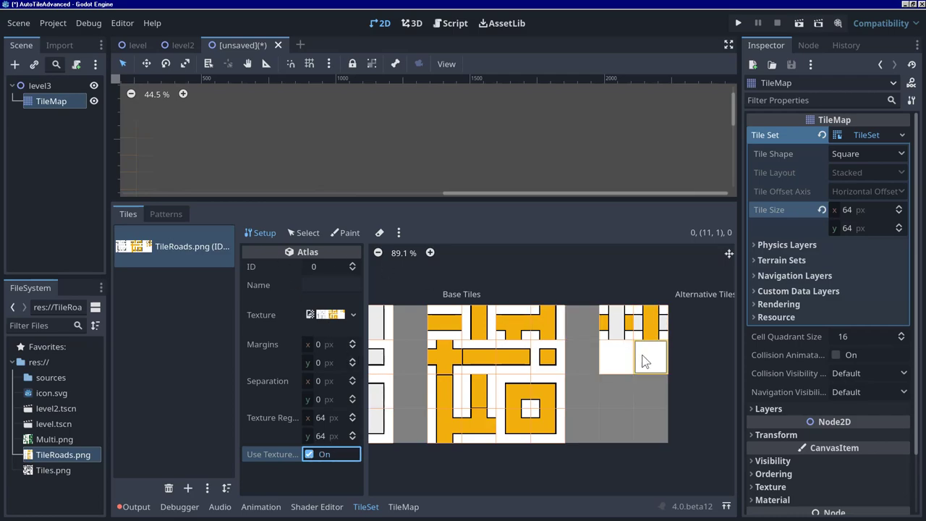
pyautogui.click(309, 454)
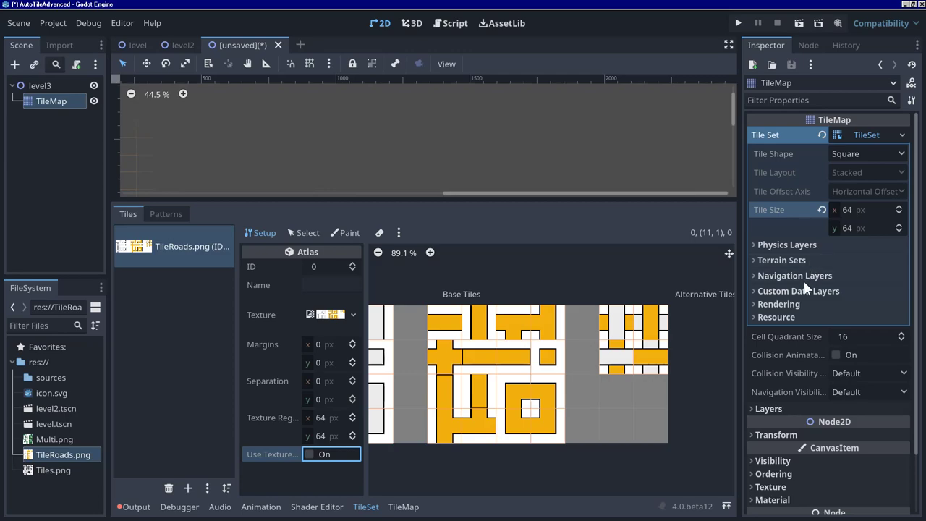
# Add a terrain set to the TileSet with its mode set to Match Sides and add one terrain to it
pyautogui.click(758, 262)
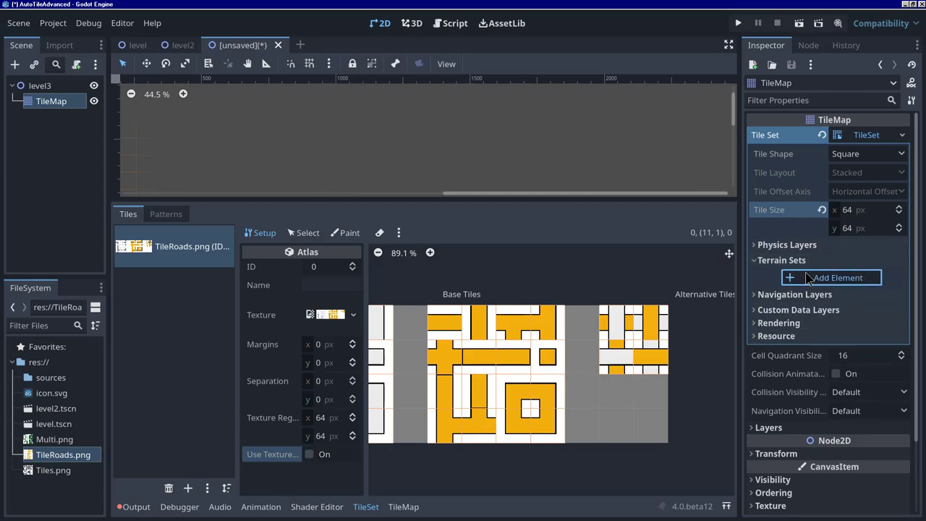
pyautogui.click(830, 275)
pyautogui.click(872, 274)
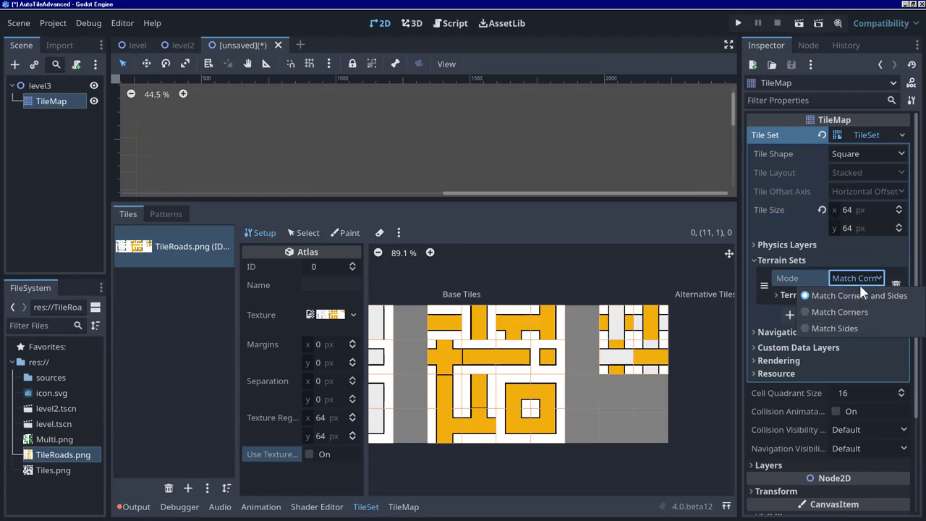
pyautogui.click(823, 328)
pyautogui.click(776, 294)
pyautogui.click(829, 316)
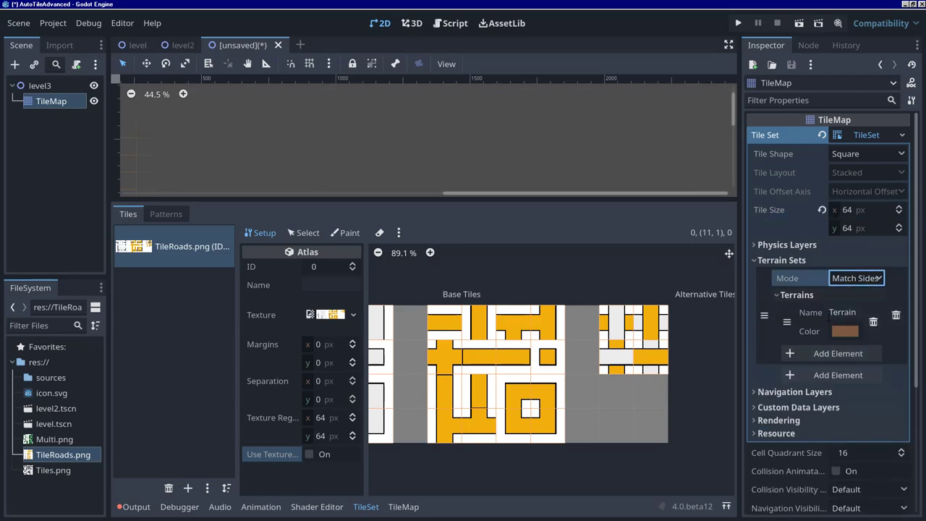
# Name the first terrain Grey and set its colour to neutral grey 808080 by reducing the saturation to 0
pyautogui.click(849, 312)
pyautogui.doubleClick(848, 312)
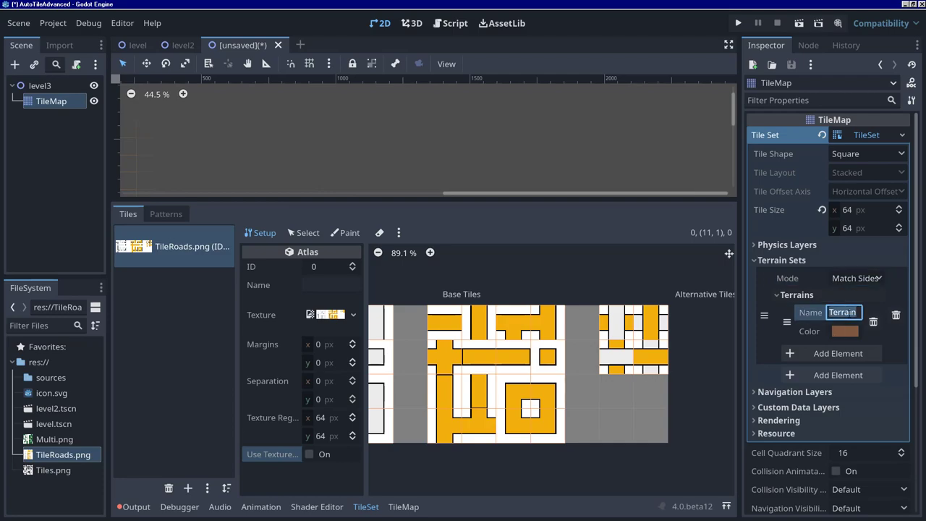
pyautogui.write('Gree')
pyautogui.press('Return')
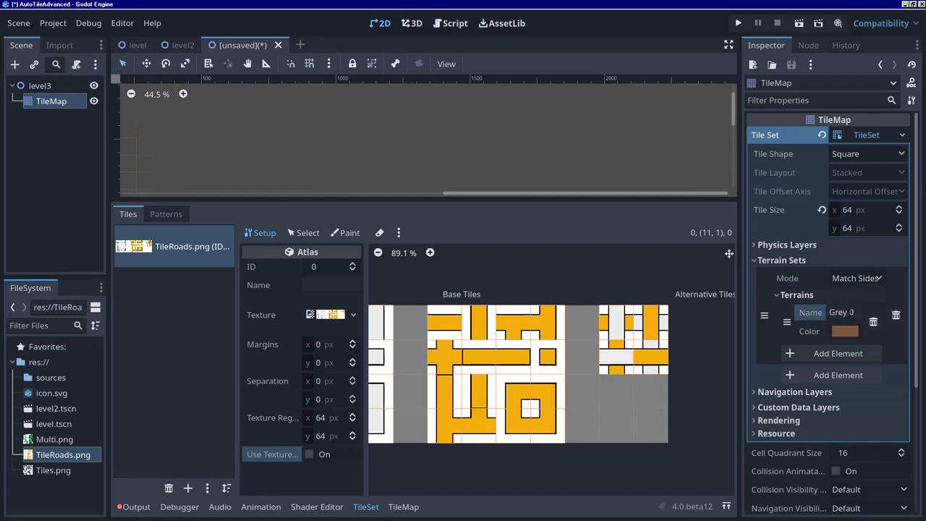
pyautogui.click(856, 312)
pyautogui.press('Return')
pyautogui.click(841, 330)
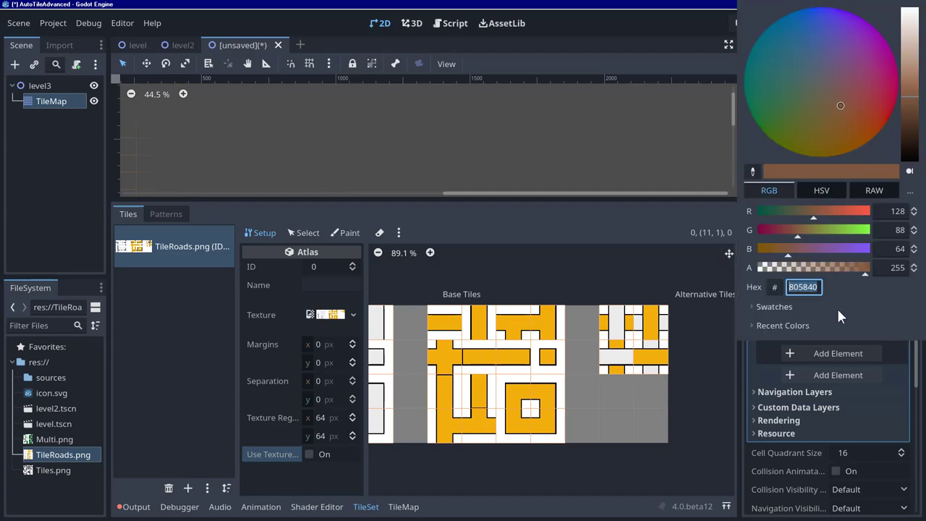
pyautogui.click(822, 192)
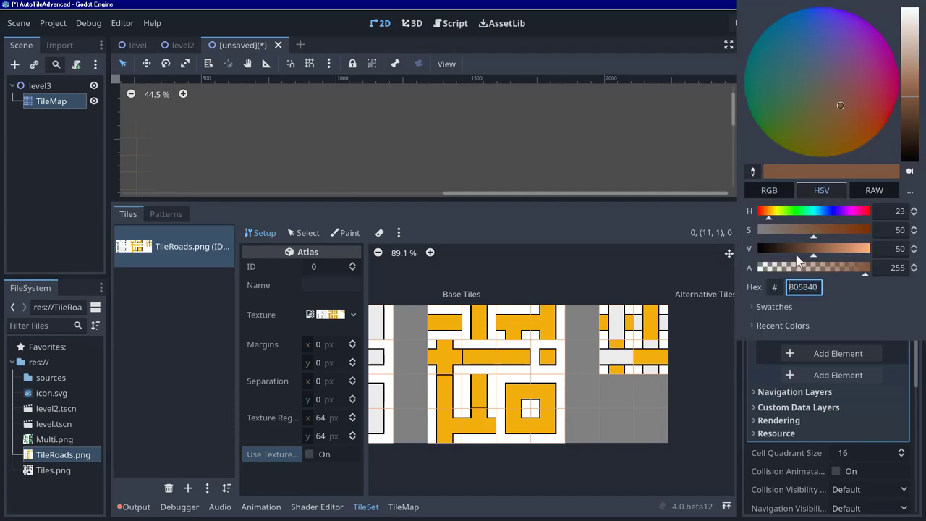
pyautogui.moveTo(803, 233); pyautogui.dragTo(737, 246)
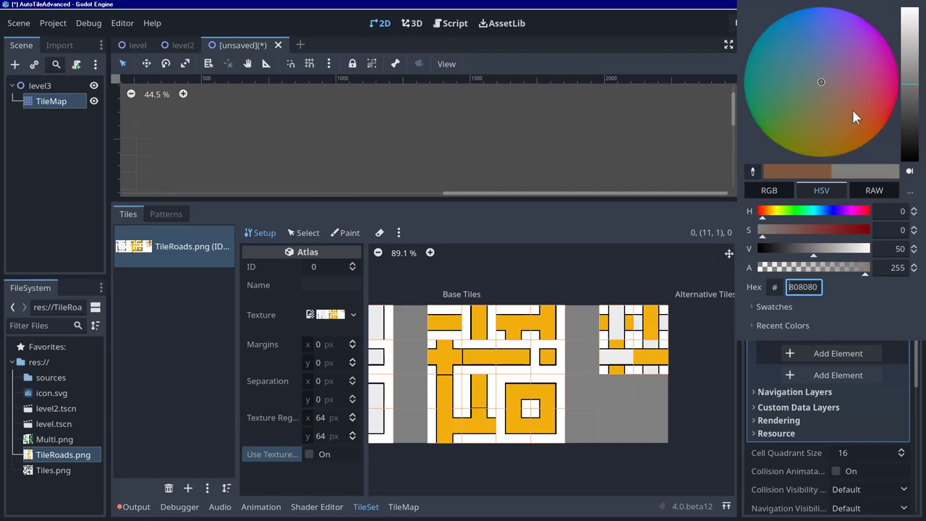
pyautogui.click(895, 376)
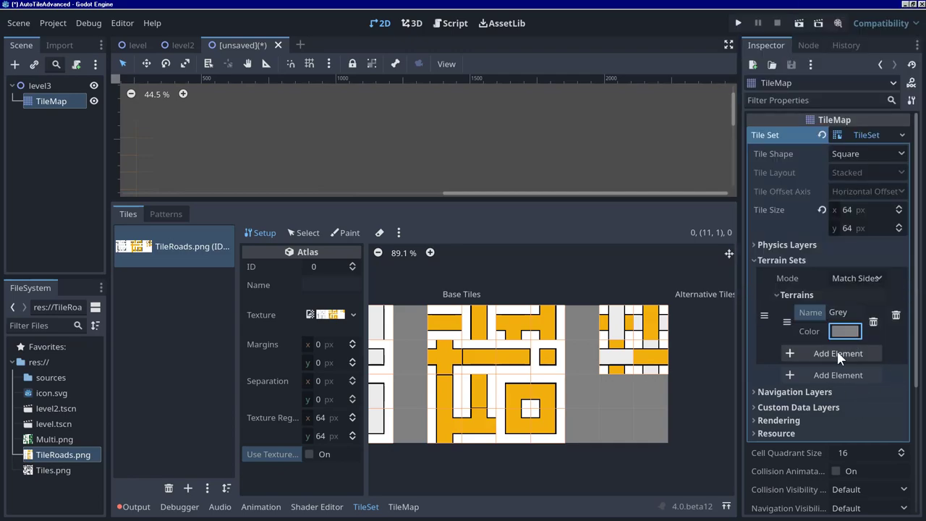
# Add a second terrain to the terrain set, name it Orange and give it an orange colour
pyautogui.click(839, 353)
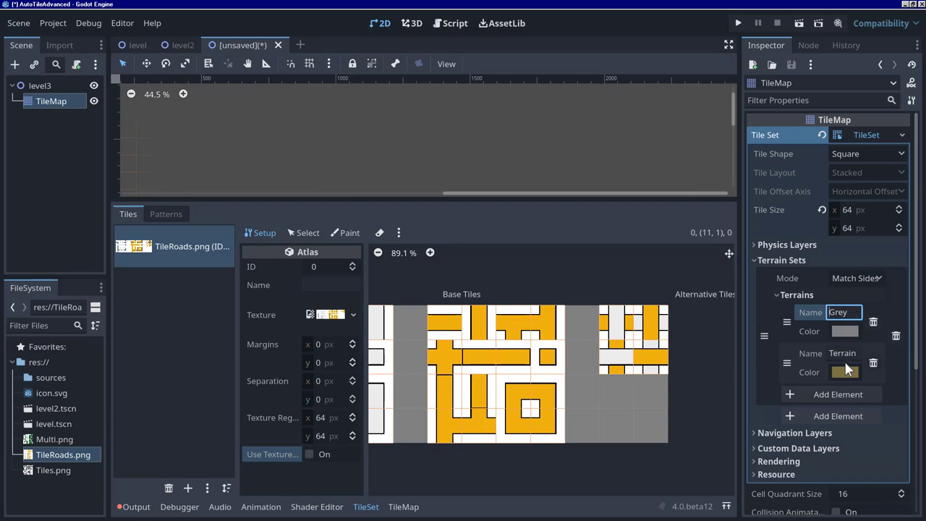
pyautogui.click(844, 353)
pyautogui.write('Orange')
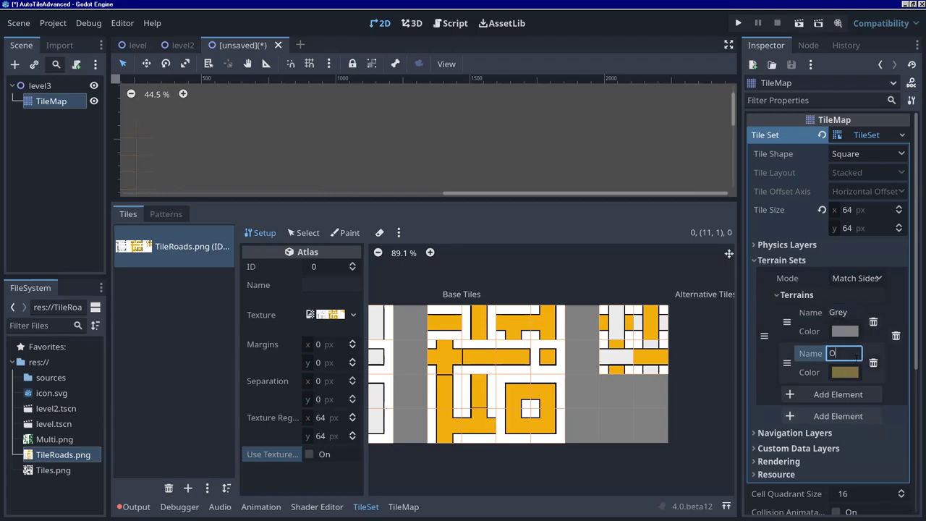
pyautogui.click(839, 371)
pyautogui.moveTo(782, 233); pyautogui.dragTo(787, 234)
pyautogui.click(772, 376)
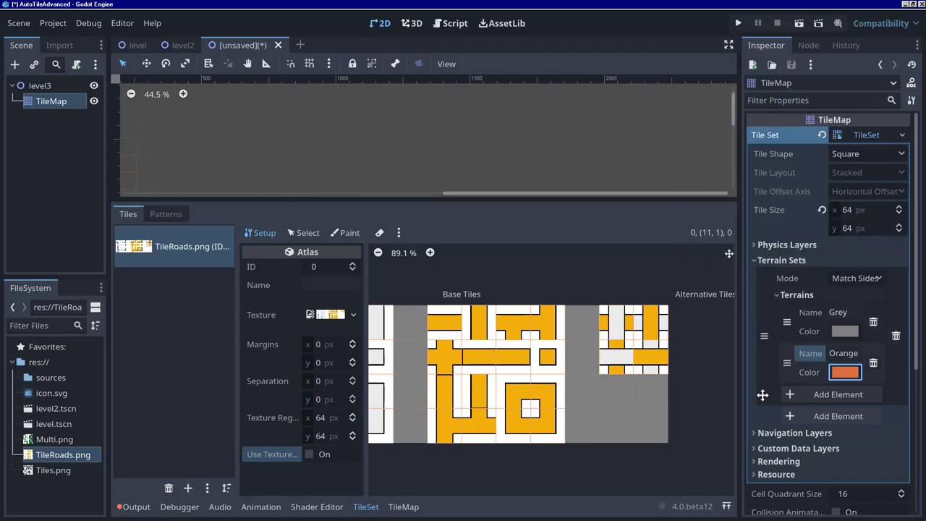
# Assign Terrain Set 0 to all grey and orange road tiles in the atlas, with no terrain chosen
pyautogui.hscroll(-5, 524, 422)
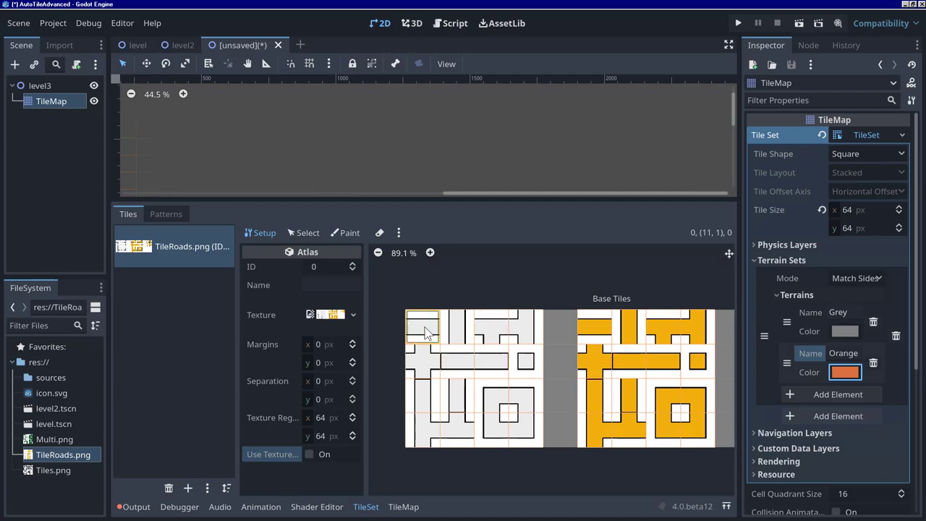
pyautogui.click(334, 233)
pyautogui.click(324, 310)
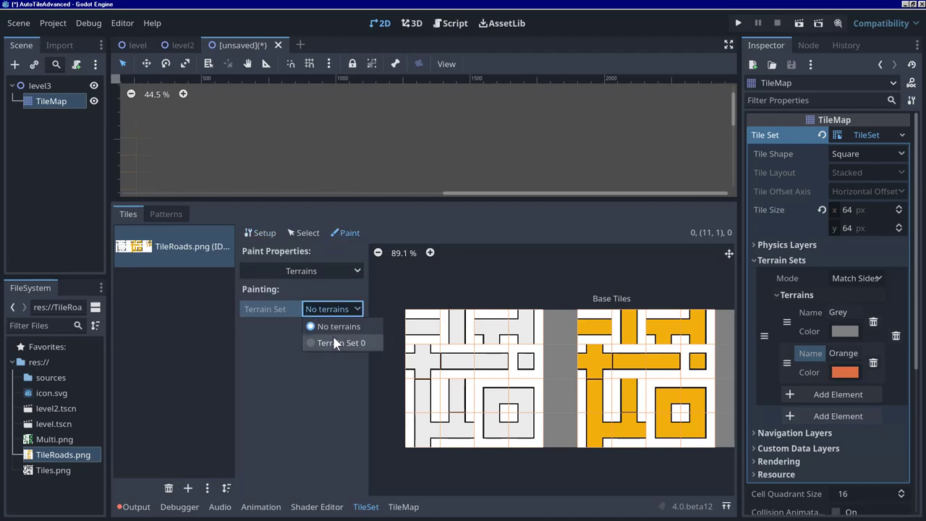
pyautogui.click(332, 342)
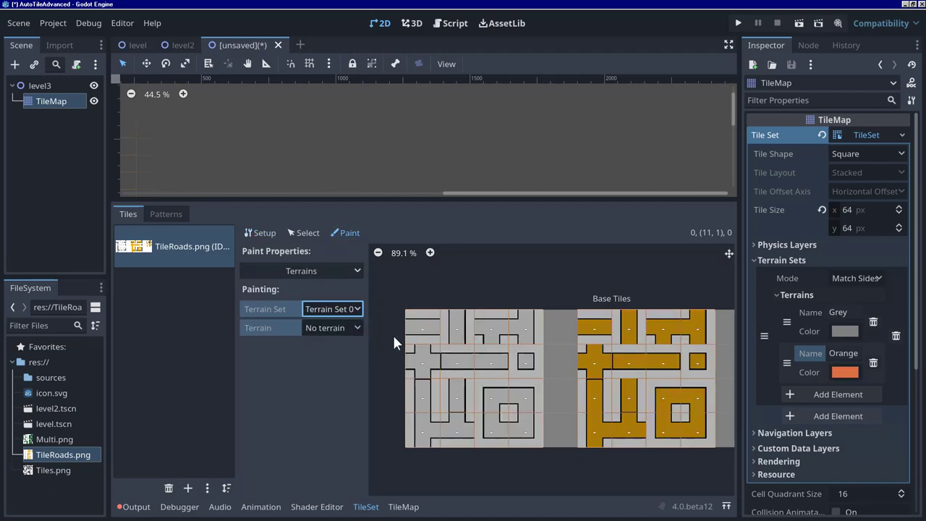
pyautogui.moveTo(423, 327)
pyautogui.mouseDown()
pyautogui.moveTo(517, 333)
pyautogui.moveTo(437, 365)
pyautogui.moveTo(512, 398)
pyautogui.moveTo(434, 419)
pyautogui.moveTo(423, 434)
pyautogui.mouseUp()
pyautogui.moveTo(605, 325)
pyautogui.mouseDown()
pyautogui.moveTo(682, 352)
pyautogui.moveTo(694, 325)
pyautogui.moveTo(594, 418)
pyautogui.moveTo(699, 400)
pyautogui.moveTo(629, 395)
pyautogui.mouseUp()
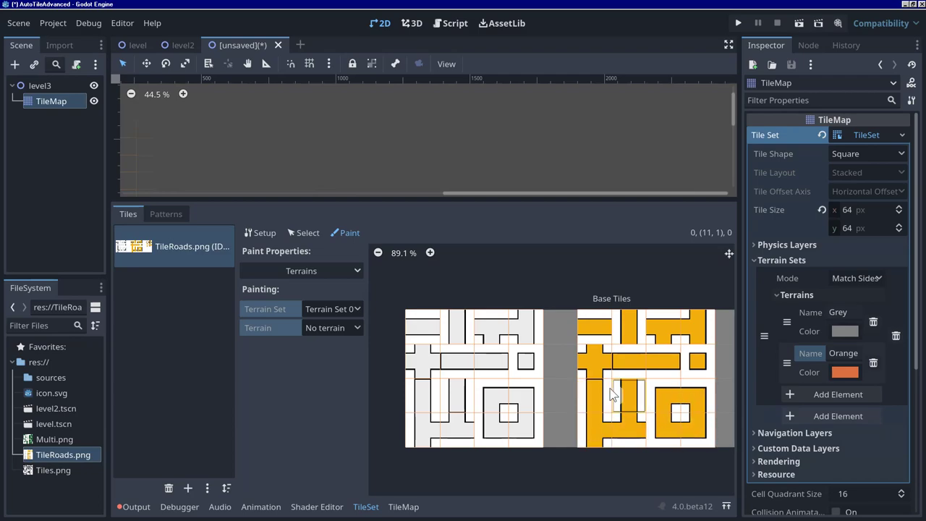
# Paint the Grey terrain onto the centres and connecting sides of all grey road tiles
pyautogui.click(338, 327)
pyautogui.click(337, 361)
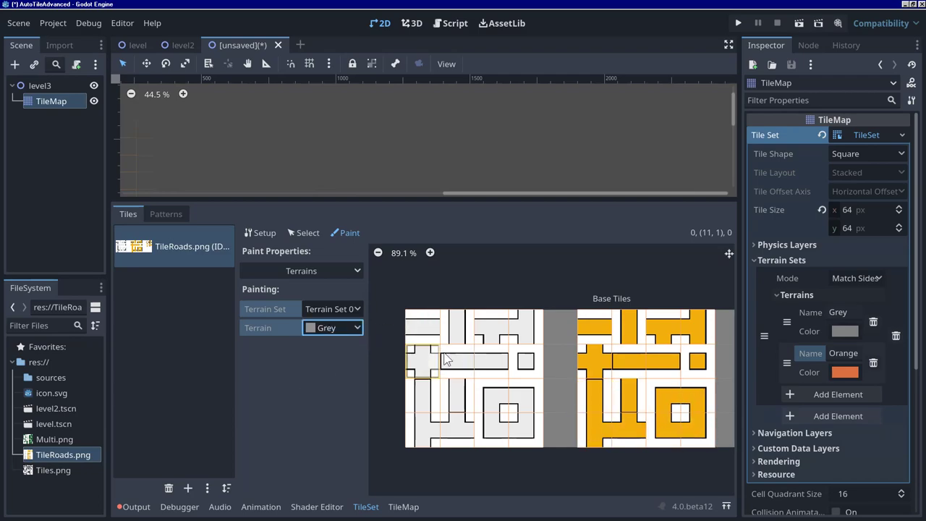
pyautogui.scroll(1, 429, 350)
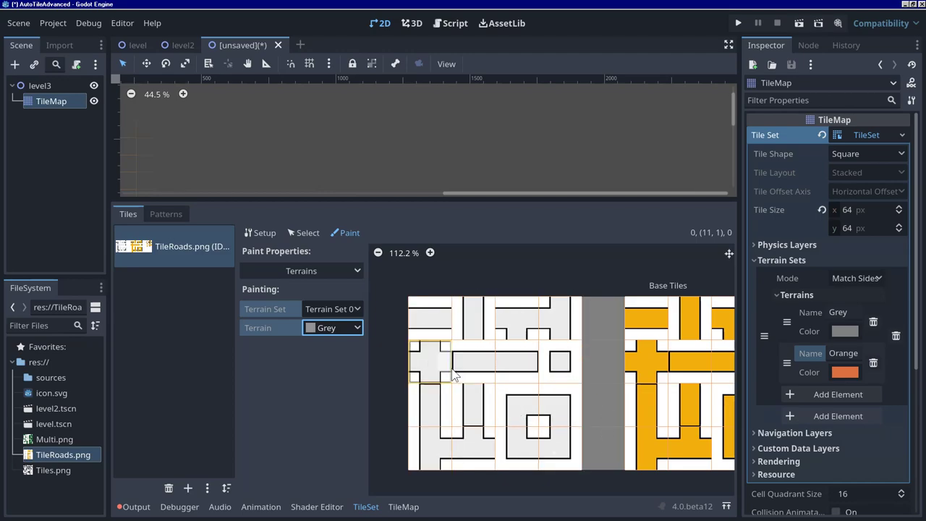
pyautogui.moveTo(417, 318)
pyautogui.mouseDown()
pyautogui.moveTo(554, 323)
pyautogui.moveTo(557, 365)
pyautogui.moveTo(426, 361)
pyautogui.moveTo(437, 359)
pyautogui.moveTo(468, 394)
pyautogui.moveTo(431, 404)
pyautogui.moveTo(460, 466)
pyautogui.moveTo(438, 444)
pyautogui.moveTo(481, 459)
pyautogui.moveTo(473, 438)
pyautogui.mouseUp()
pyautogui.moveTo(527, 425)
pyautogui.mouseDown()
pyautogui.moveTo(513, 439)
pyautogui.moveTo(533, 408)
pyautogui.moveTo(549, 453)
pyautogui.moveTo(519, 451)
pyautogui.moveTo(533, 449)
pyautogui.moveTo(572, 363)
pyautogui.mouseUp()
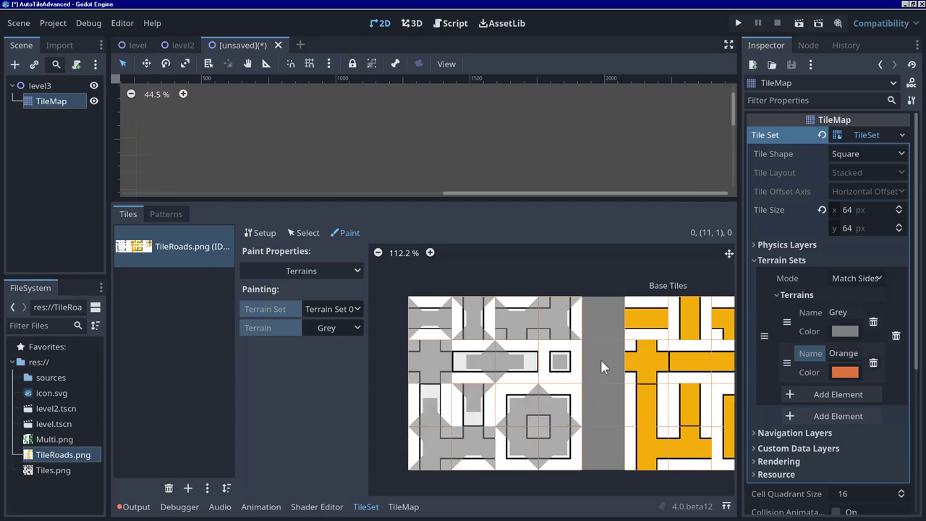
# Paint the Orange terrain onto the centres and connecting sides of all orange road tiles
pyautogui.moveTo(603, 366); pyautogui.dragTo(542, 355, button='middle')
pyautogui.click(346, 327)
pyautogui.click(331, 373)
pyautogui.scroll(-3, 521, 368)
pyautogui.scroll(1, 571, 376)
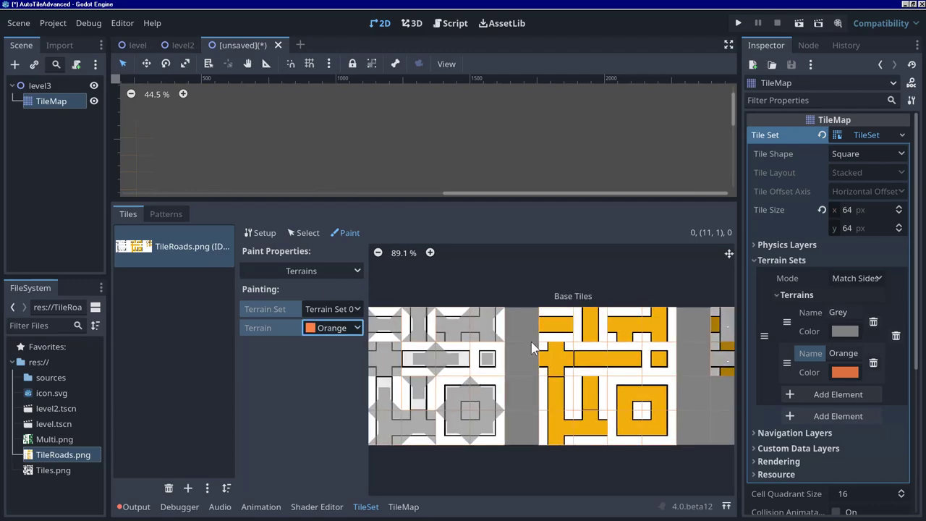
pyautogui.moveTo(544, 328)
pyautogui.mouseDown()
pyautogui.moveTo(648, 323)
pyautogui.moveTo(648, 332)
pyautogui.mouseUp()
pyautogui.click(653, 360)
pyautogui.moveTo(655, 365)
pyautogui.mouseDown()
pyautogui.moveTo(555, 365)
pyautogui.moveTo(548, 356)
pyautogui.moveTo(556, 402)
pyautogui.moveTo(590, 402)
pyautogui.moveTo(593, 387)
pyautogui.moveTo(586, 430)
pyautogui.moveTo(557, 422)
pyautogui.moveTo(556, 434)
pyautogui.moveTo(633, 391)
pyautogui.moveTo(666, 405)
pyautogui.moveTo(635, 427)
pyautogui.mouseUp()
# Assign Terrain Set 0 to the four mixed grey and orange crossing tiles
pyautogui.scroll(-3, 628, 415)
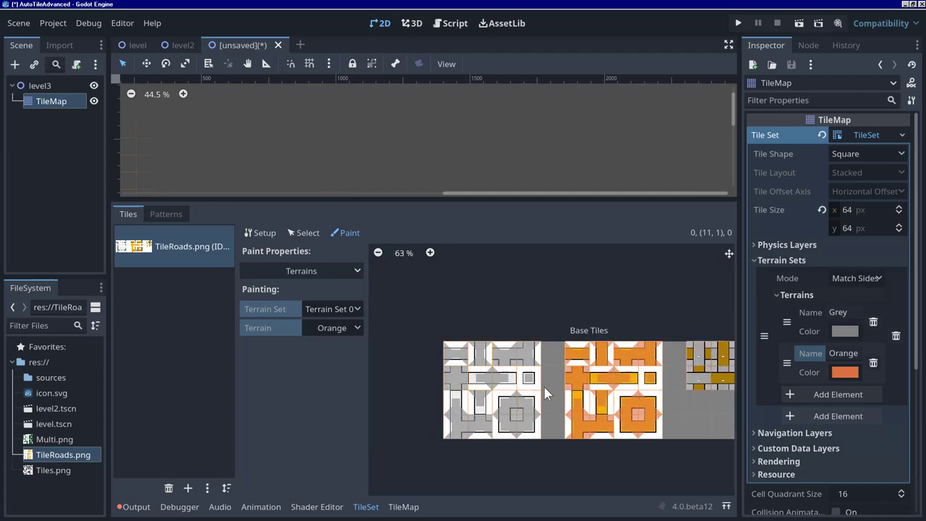
pyautogui.moveTo(649, 377); pyautogui.dragTo(487, 380, button='middle')
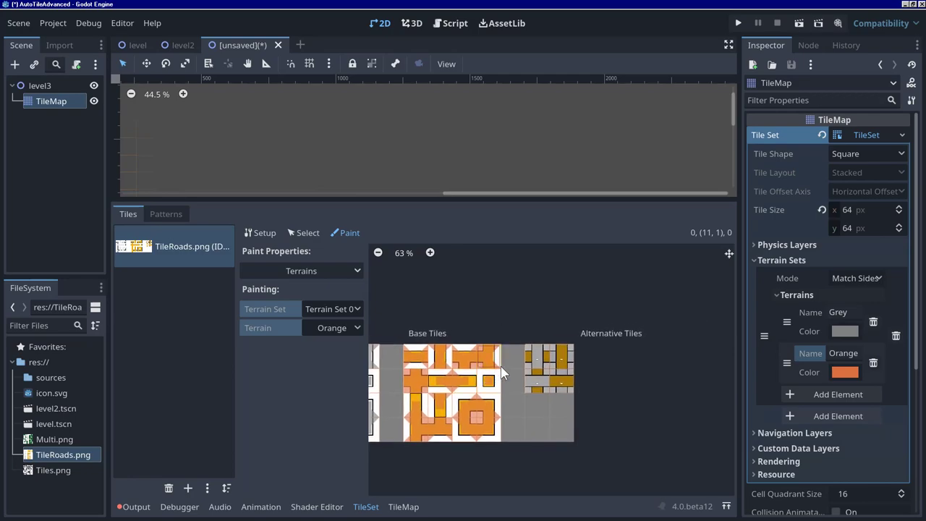
pyautogui.scroll(8, 496, 369)
pyautogui.moveTo(595, 362); pyautogui.dragTo(496, 393, button='middle')
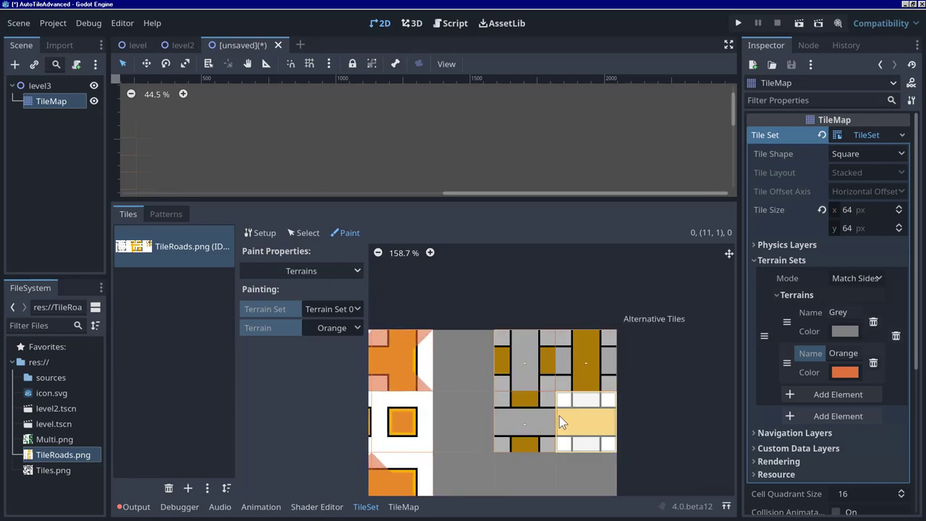
pyautogui.moveTo(534, 370)
pyautogui.mouseDown()
pyautogui.moveTo(591, 374)
pyautogui.moveTo(523, 419)
pyautogui.mouseUp()
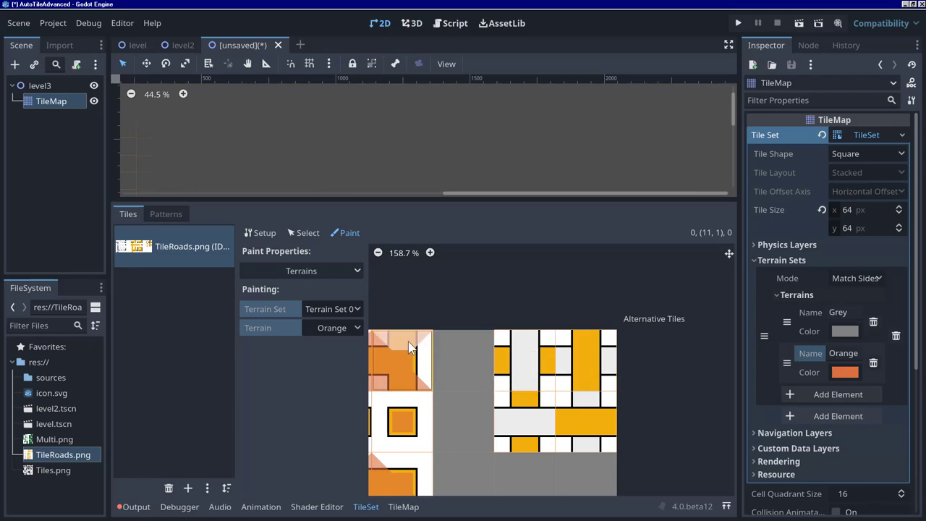
# Paint the Orange terrain onto the orange road parts of the four crossing tiles
pyautogui.click(497, 361)
pyautogui.click(550, 363)
pyautogui.click(591, 344)
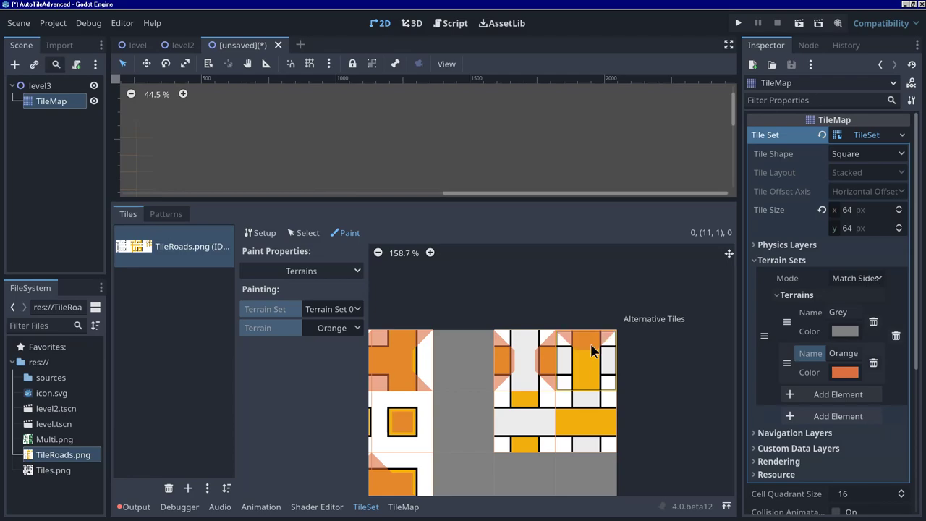
pyautogui.moveTo(586, 380)
pyautogui.mouseDown()
pyautogui.moveTo(606, 428)
pyautogui.moveTo(569, 430)
pyautogui.moveTo(532, 406)
pyautogui.moveTo(521, 442)
pyautogui.mouseUp()
# Paint the Grey terrain onto the grey road parts of the four crossing tiles
pyautogui.click(321, 328)
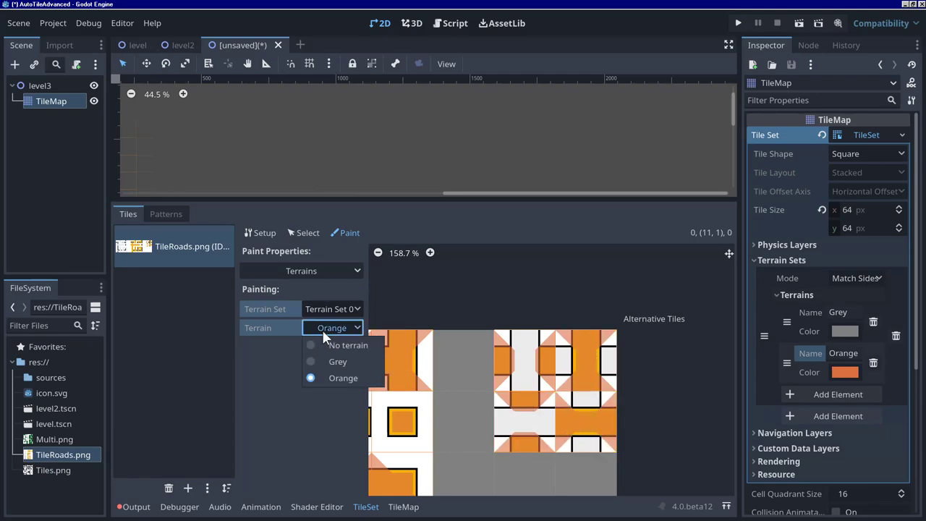
pyautogui.click(336, 361)
pyautogui.moveTo(519, 371); pyautogui.dragTo(608, 361)
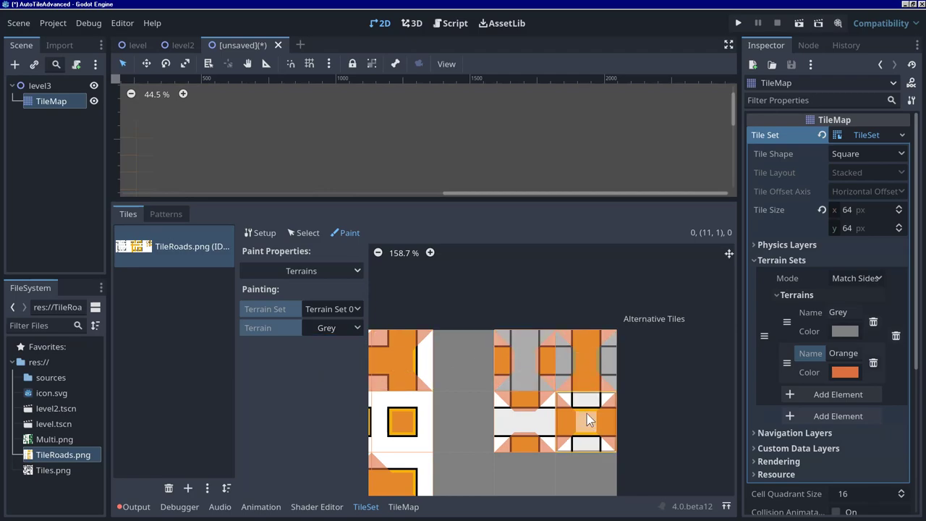
pyautogui.moveTo(589, 426); pyautogui.dragTo(544, 428)
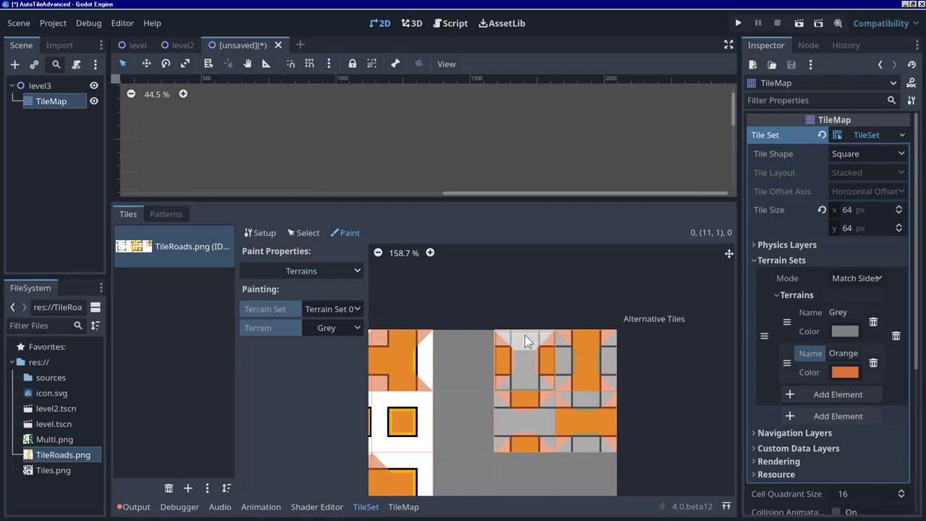
pyautogui.click(524, 430)
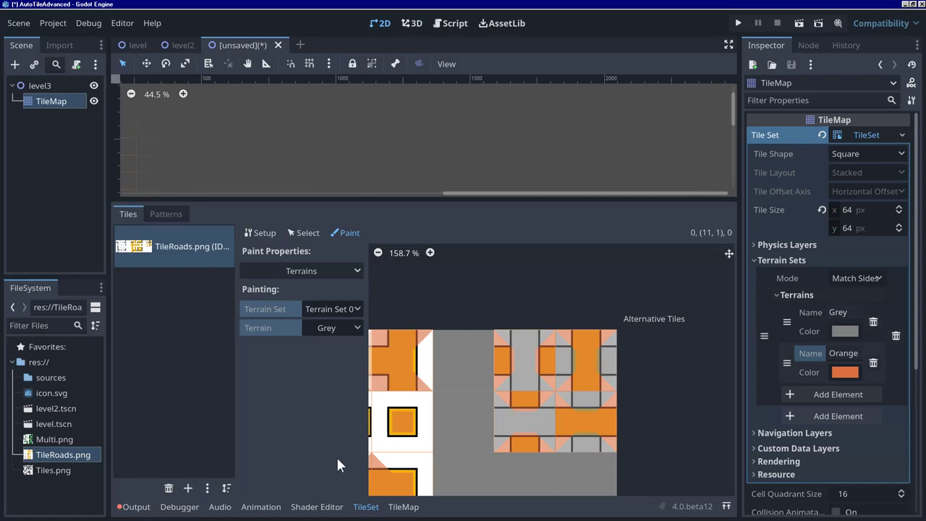
# Check which tiles the TileMap editor offers for the Grey and Orange terrains of Terrain Set 0
pyautogui.click(403, 506)
pyautogui.scroll(-4, 450, 419)
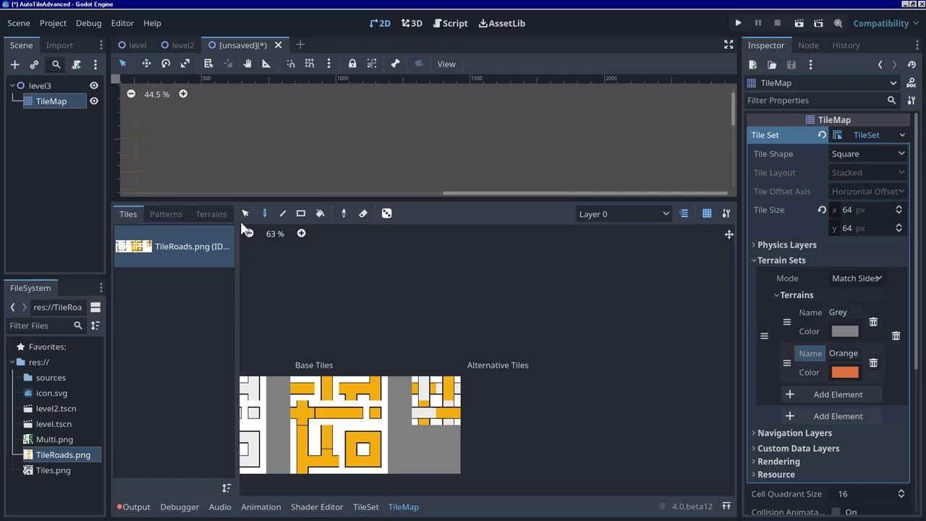
pyautogui.click(211, 214)
pyautogui.click(152, 250)
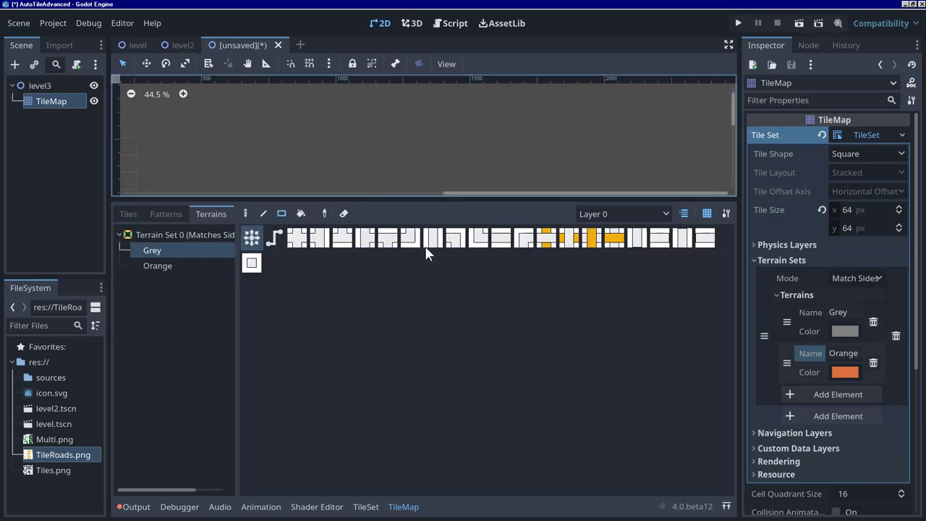
pyautogui.click(167, 266)
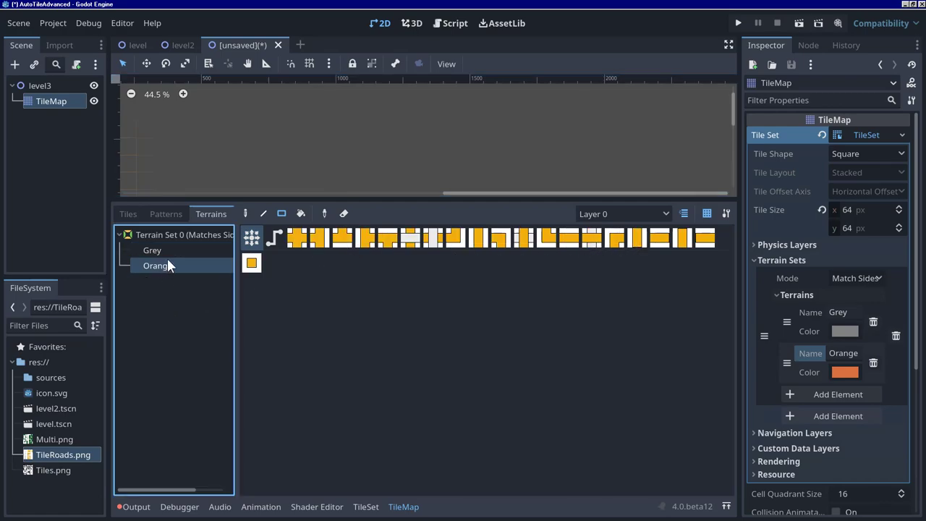
pyautogui.click(192, 253)
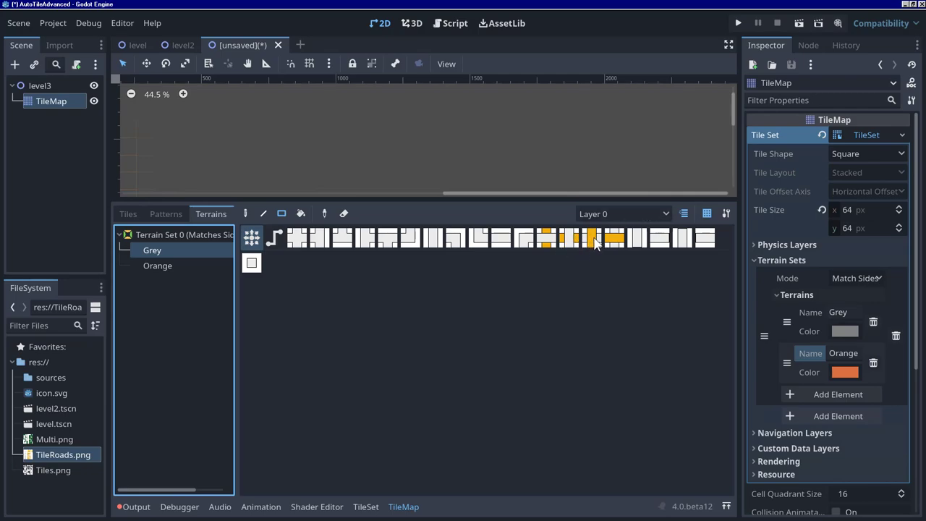
# Repaint the centre of the horizontal orange crossing tile as Orange and recheck both terrains' tile lists in the TileMap editor
pyautogui.click(365, 507)
pyautogui.moveTo(587, 334)
pyautogui.mouseDown()
pyautogui.moveTo(515, 362)
pyautogui.moveTo(519, 427)
pyautogui.moveTo(598, 440)
pyautogui.moveTo(655, 466)
pyautogui.mouseUp()
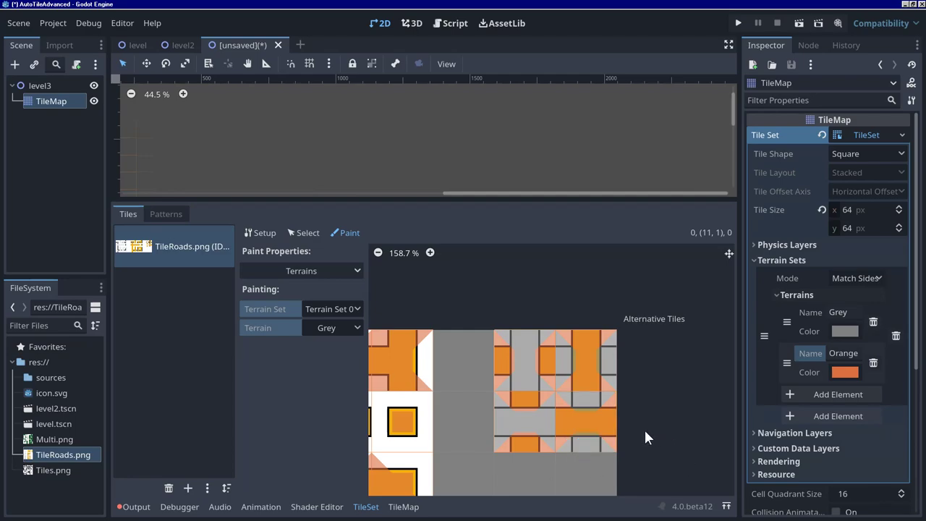
pyautogui.click(327, 328)
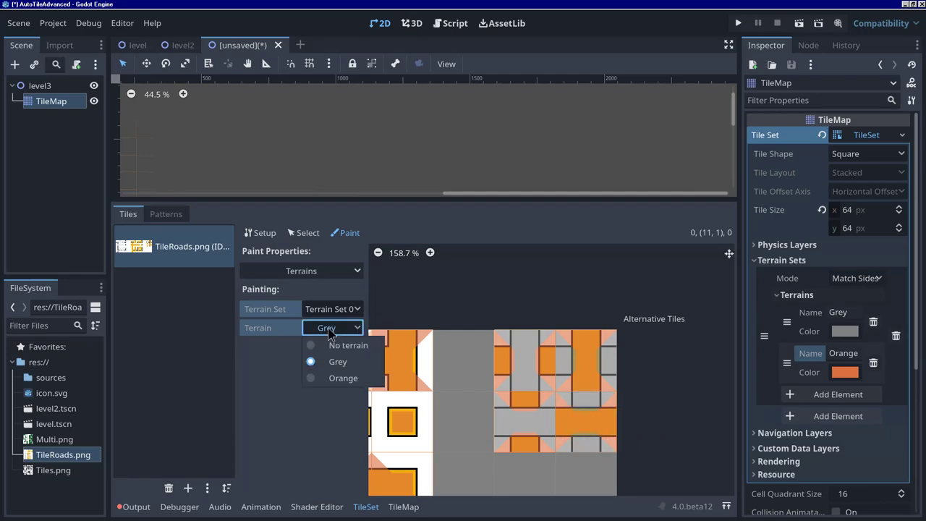
pyautogui.click(338, 375)
pyautogui.moveTo(580, 430); pyautogui.dragTo(578, 461, button='right')
pyautogui.click(586, 426)
pyautogui.click(403, 506)
pyautogui.click(174, 250)
pyautogui.click(172, 266)
pyautogui.click(175, 252)
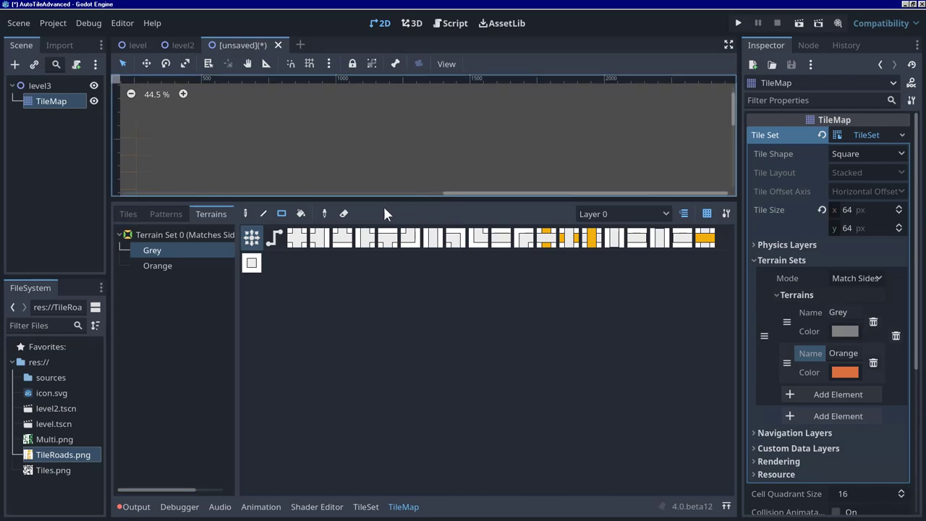
# Enlarge the canvas area and paint a horizontal row of five crossings with the grey road running vertically over orange
pyautogui.click(576, 238)
pyautogui.scroll(-1, 434, 184)
pyautogui.scroll(-2, 204, 154)
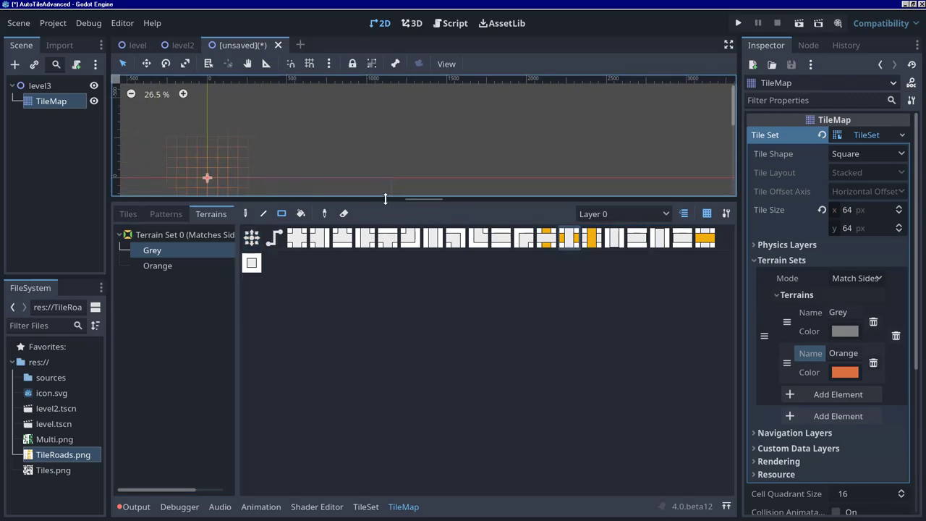
pyautogui.moveTo(385, 198); pyautogui.dragTo(387, 288)
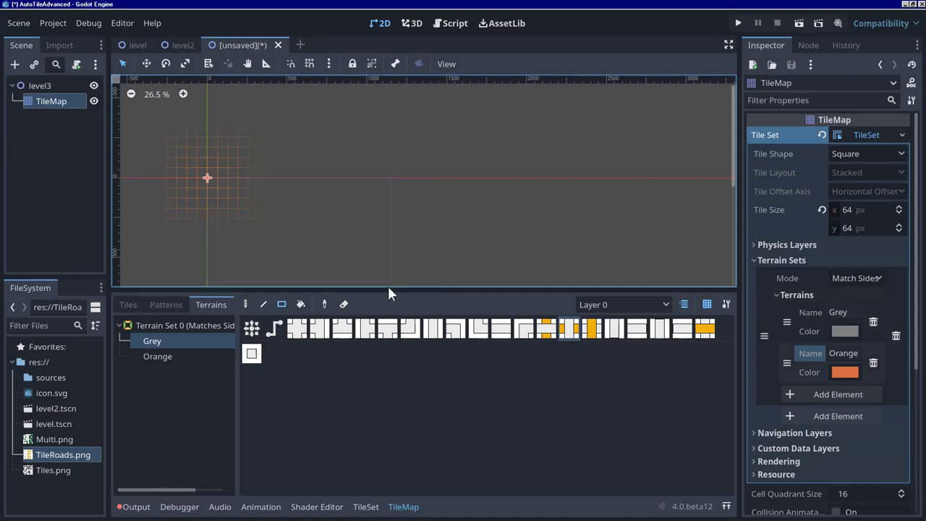
pyautogui.click(568, 330)
pyautogui.moveTo(232, 202); pyautogui.dragTo(272, 207)
pyautogui.scroll(5, 272, 216)
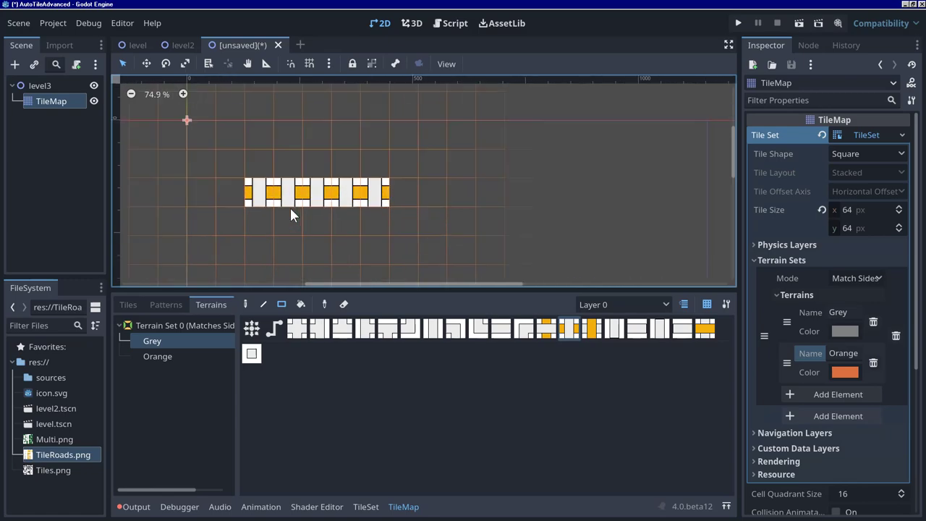
# Replace the crossing row with a five-by-three block of crossings with orange running vertically over grey, and erase that block again
pyautogui.click(596, 332)
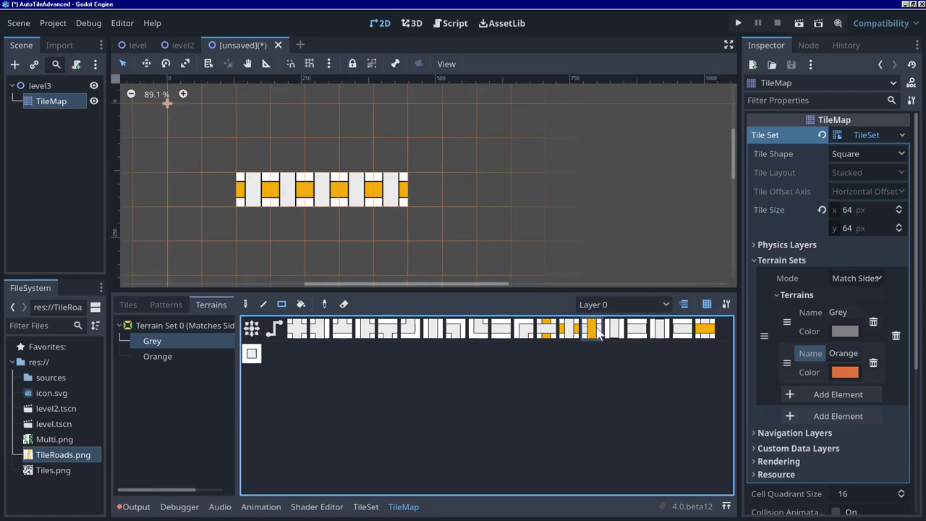
pyautogui.moveTo(253, 196); pyautogui.dragTo(396, 198)
pyautogui.click(599, 332)
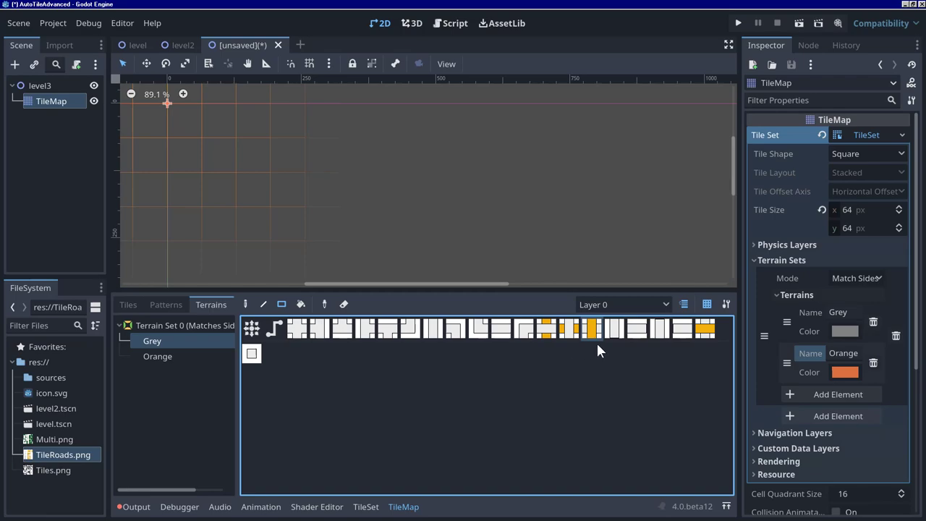
pyautogui.click(591, 334)
pyautogui.moveTo(282, 177); pyautogui.dragTo(401, 230)
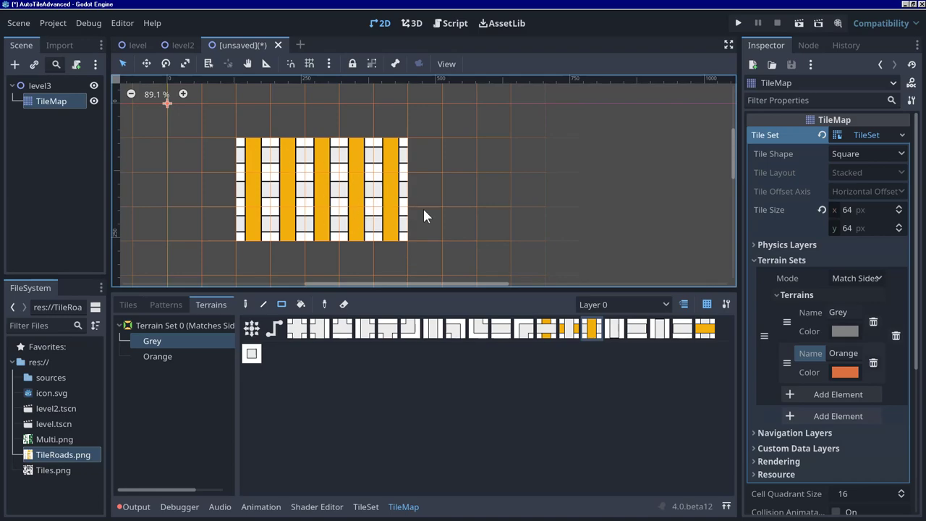
pyautogui.moveTo(231, 138)
pyautogui.mouseDown(button='right')
pyautogui.moveTo(372, 220)
pyautogui.moveTo(396, 216)
pyautogui.mouseUp(button='right')
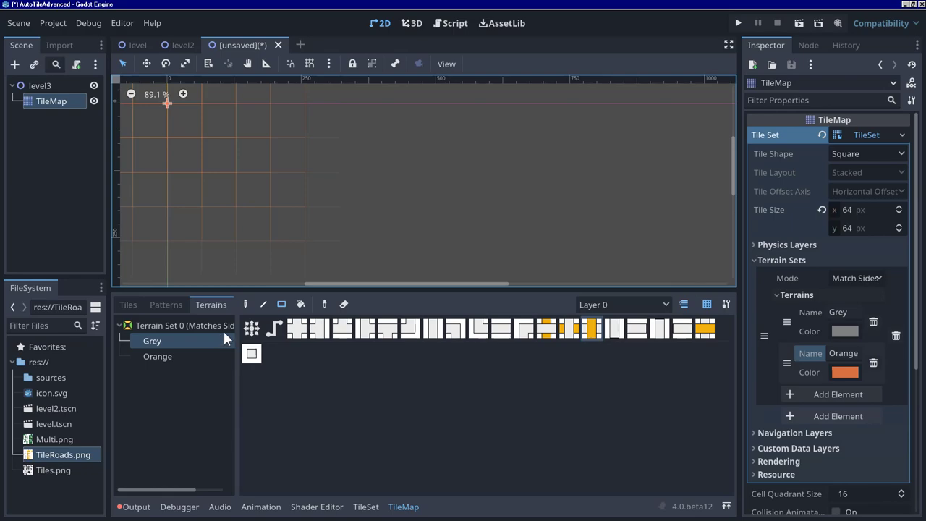
# Paint a winding Grey road in connect mode, switch to freehand painting and undo the last stroke
pyautogui.click(251, 327)
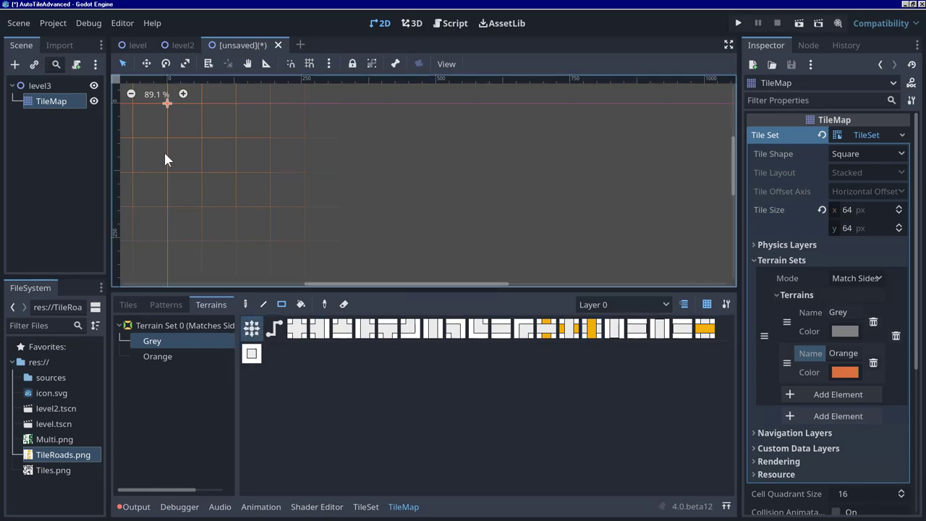
pyautogui.moveTo(273, 185); pyautogui.dragTo(395, 196, button='middle')
pyautogui.scroll(-2, 395, 195)
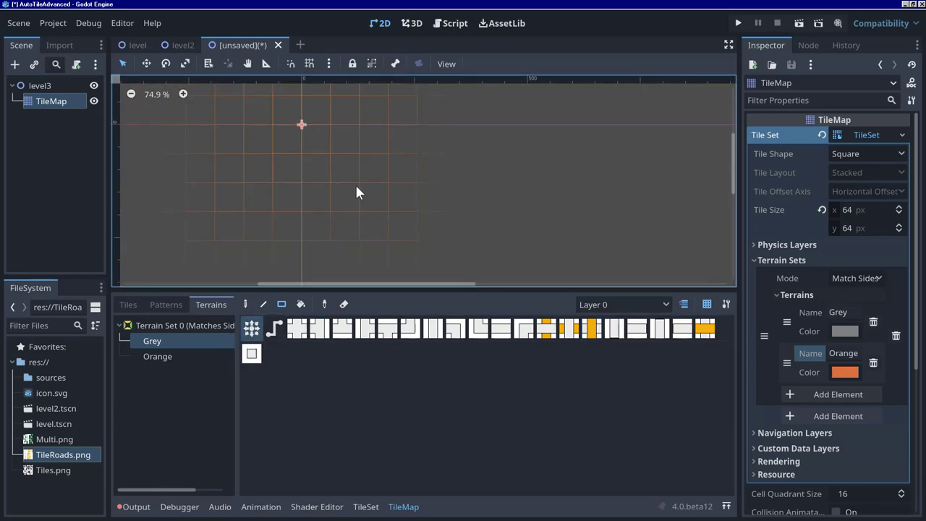
pyautogui.moveTo(354, 177)
pyautogui.mouseDown()
pyautogui.moveTo(511, 177)
pyautogui.moveTo(507, 234)
pyautogui.moveTo(389, 235)
pyautogui.moveTo(384, 264)
pyautogui.moveTo(496, 261)
pyautogui.moveTo(436, 259)
pyautogui.mouseUp()
pyautogui.click(245, 304)
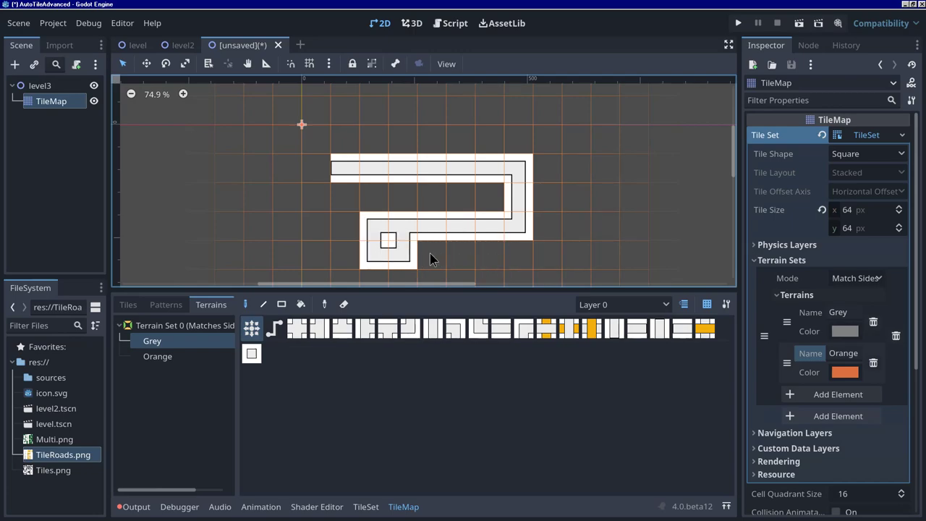
pyautogui.hotkey('ctrl', 'z')
# Extend the Grey road freehand in further right-angled bends, ending in a long vertical stretch
pyautogui.scroll(-3, 379, 248)
pyautogui.moveTo(378, 249); pyautogui.dragTo(379, 200, button='middle')
pyautogui.moveTo(378, 195)
pyautogui.mouseDown()
pyautogui.moveTo(373, 233)
pyautogui.moveTo(564, 245)
pyautogui.moveTo(554, 181)
pyautogui.moveTo(612, 141)
pyautogui.moveTo(669, 142)
pyautogui.moveTo(678, 161)
pyautogui.moveTo(658, 231)
pyautogui.moveTo(606, 252)
pyautogui.moveTo(628, 257)
pyautogui.mouseUp()
pyautogui.moveTo(628, 255); pyautogui.dragTo(597, 116, button='middle')
pyautogui.moveTo(573, 137)
pyautogui.mouseDown()
pyautogui.moveTo(567, 169)
pyautogui.moveTo(675, 164)
pyautogui.mouseUp()
pyautogui.scroll(3, 676, 162)
pyautogui.moveTo(673, 153); pyautogui.dragTo(554, 233, button='middle')
pyautogui.scroll(-2, 559, 230)
pyautogui.moveTo(599, 247); pyautogui.dragTo(631, 171)
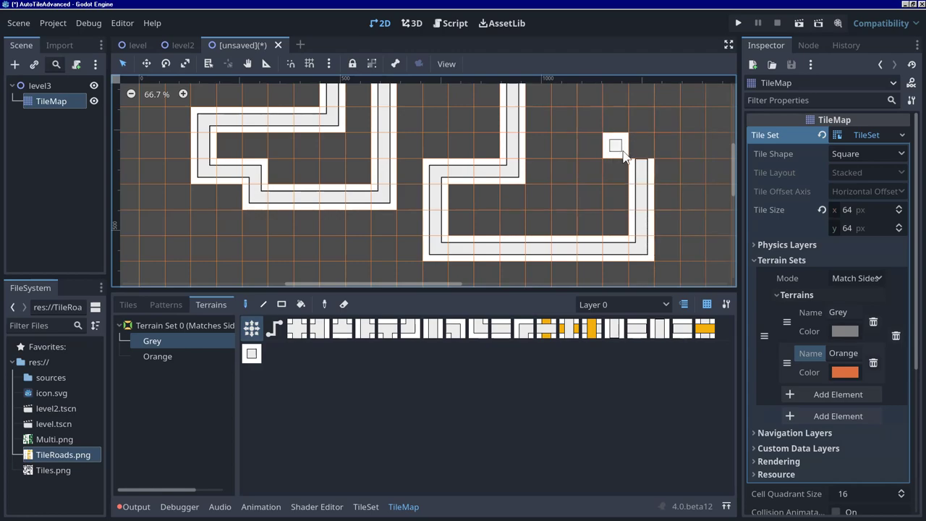
pyautogui.moveTo(643, 136); pyautogui.dragTo(592, 221, button='middle')
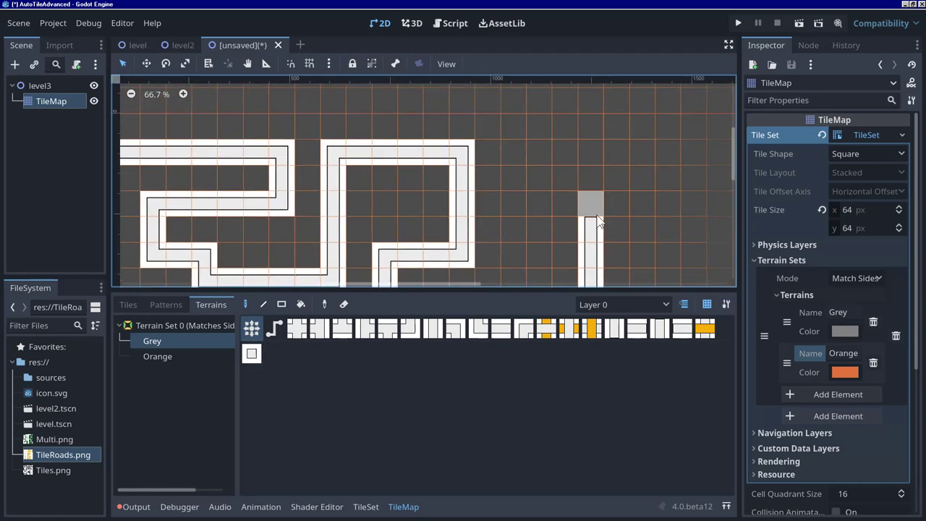
pyautogui.scroll(-1, 544, 206)
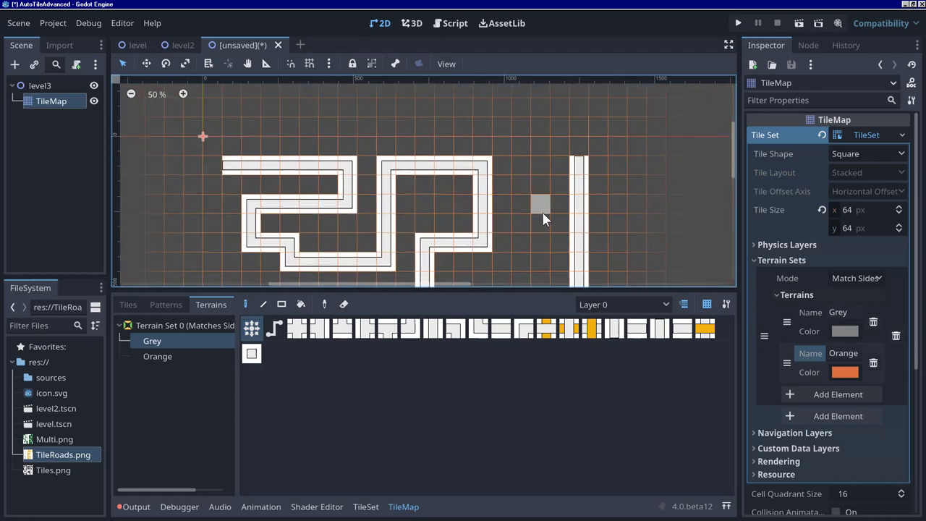
# Paint a separate Orange road network with loops and junctions beside the Grey road
pyautogui.click(185, 353)
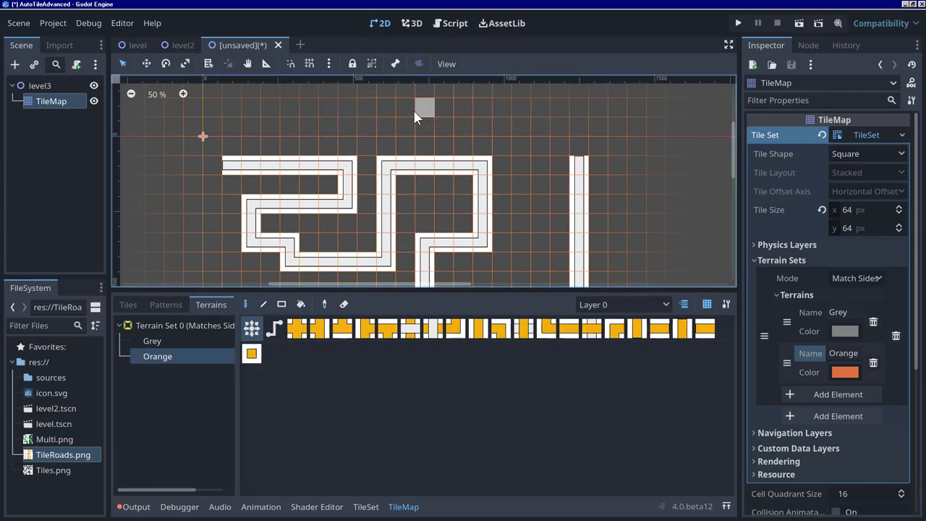
pyautogui.scroll(-1, 469, 130)
pyautogui.moveTo(582, 221)
pyautogui.mouseDown(button='middle')
pyautogui.moveTo(565, 160)
pyautogui.moveTo(581, 159)
pyautogui.mouseUp(button='middle')
pyautogui.moveTo(602, 155)
pyautogui.mouseDown()
pyautogui.moveTo(571, 155)
pyautogui.moveTo(581, 207)
pyautogui.moveTo(626, 182)
pyautogui.moveTo(589, 190)
pyautogui.moveTo(597, 256)
pyautogui.moveTo(565, 281)
pyautogui.moveTo(553, 253)
pyautogui.moveTo(649, 258)
pyautogui.moveTo(699, 249)
pyautogui.moveTo(727, 216)
pyautogui.moveTo(692, 168)
pyautogui.moveTo(660, 241)
pyautogui.moveTo(655, 286)
pyautogui.moveTo(653, 209)
pyautogui.mouseUp()
pyautogui.scroll(-6, 644, 213)
pyautogui.scroll(5, 495, 211)
pyautogui.moveTo(319, 250); pyautogui.dragTo(334, 237, button='middle')
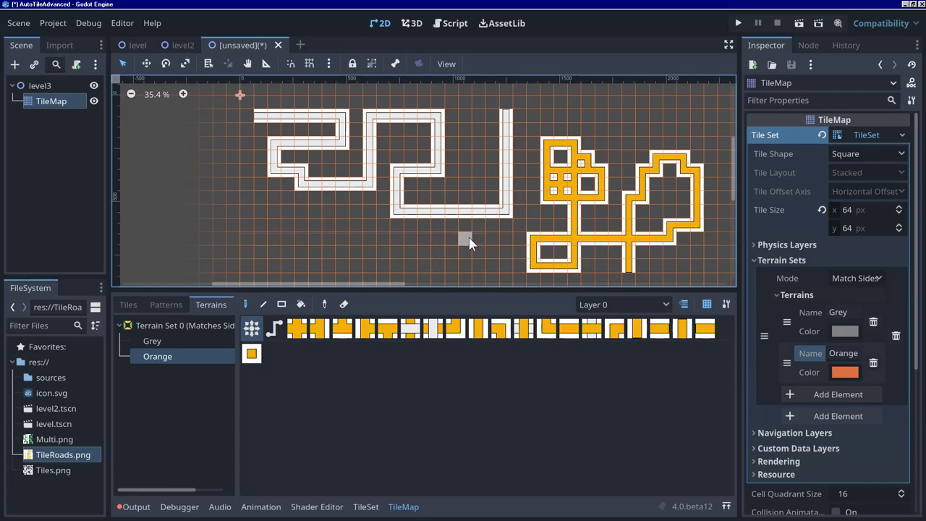
# Paint an Orange road across several stretches of the winding Grey road and extend it below in a wide bend
pyautogui.moveTo(469, 242); pyautogui.dragTo(466, 182)
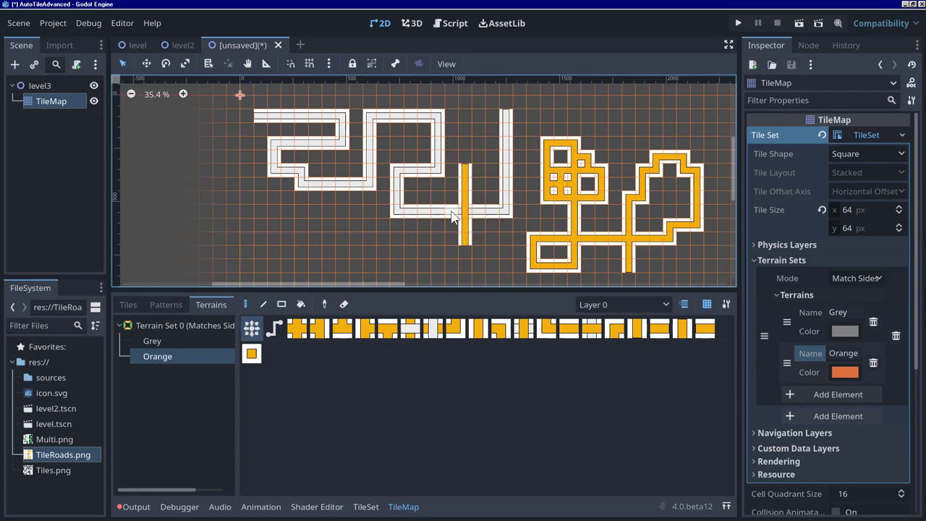
pyautogui.click(469, 217)
pyautogui.click(469, 224)
pyautogui.click(468, 158)
pyautogui.moveTo(468, 161)
pyautogui.mouseDown()
pyautogui.moveTo(465, 147)
pyautogui.moveTo(396, 136)
pyautogui.mouseUp()
pyautogui.scroll(-5, 438, 218)
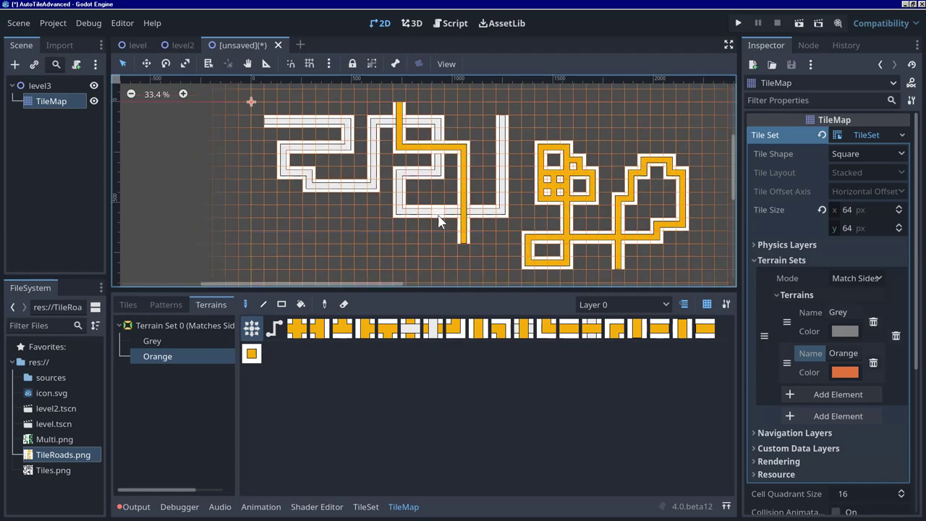
pyautogui.moveTo(439, 252); pyautogui.dragTo(445, 158, button='middle')
pyautogui.moveTo(460, 184)
pyautogui.mouseDown()
pyautogui.moveTo(349, 177)
pyautogui.moveTo(320, 207)
pyautogui.moveTo(495, 234)
pyautogui.mouseUp()
# Paint two Grey roads across the lower Orange road, the second one bending back over it and running on beyond
pyautogui.click(200, 341)
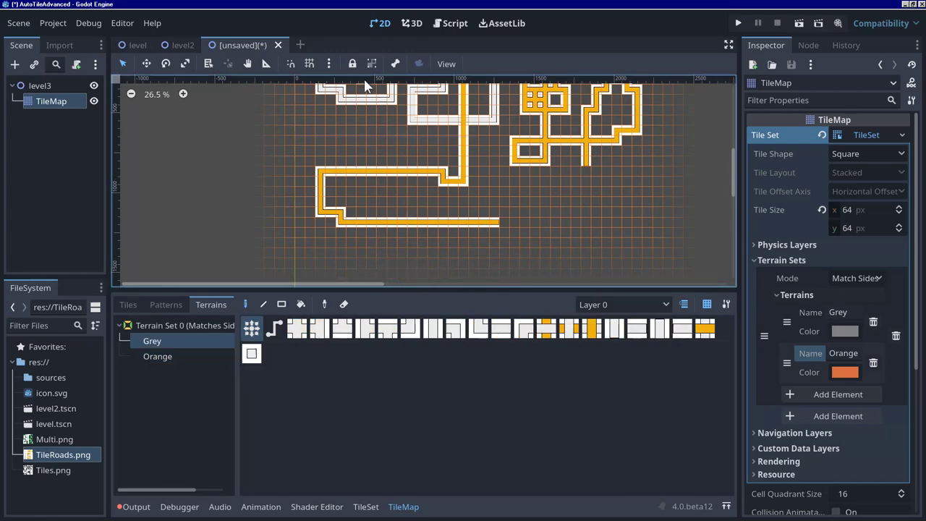
pyautogui.moveTo(383, 253)
pyautogui.mouseDown()
pyautogui.moveTo(388, 148)
pyautogui.moveTo(343, 143)
pyautogui.mouseUp()
pyautogui.scroll(2, 463, 229)
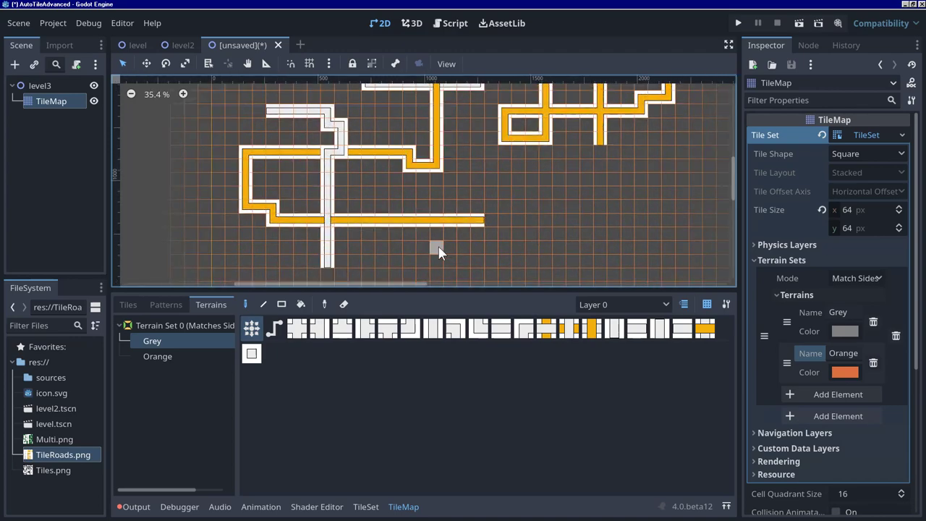
pyautogui.moveTo(368, 191)
pyautogui.mouseDown()
pyautogui.moveTo(368, 246)
pyautogui.moveTo(443, 259)
pyautogui.moveTo(389, 259)
pyautogui.mouseUp()
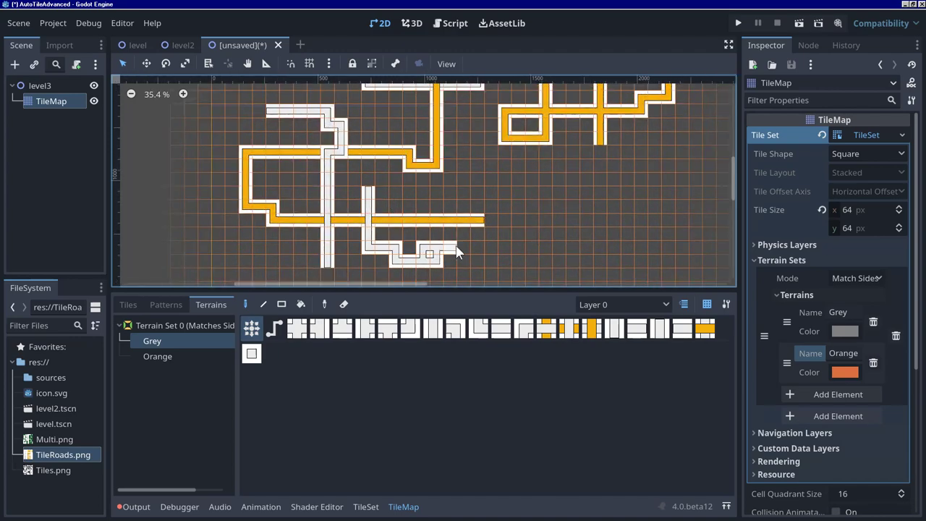
pyautogui.moveTo(466, 249); pyautogui.dragTo(461, 205)
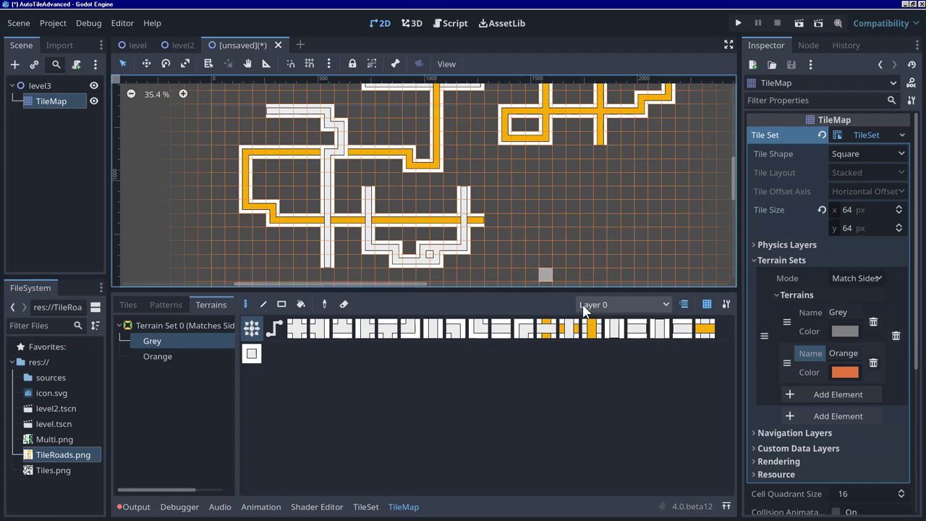
pyautogui.moveTo(465, 182)
pyautogui.mouseDown()
pyautogui.moveTo(573, 194)
pyautogui.moveTo(556, 191)
pyautogui.mouseUp()
# Paint a separate horizontal Grey road in the empty area and cross it with a short vertical Orange road
pyautogui.scroll(5, 582, 198)
pyautogui.moveTo(622, 189); pyautogui.dragTo(413, 163, button='middle')
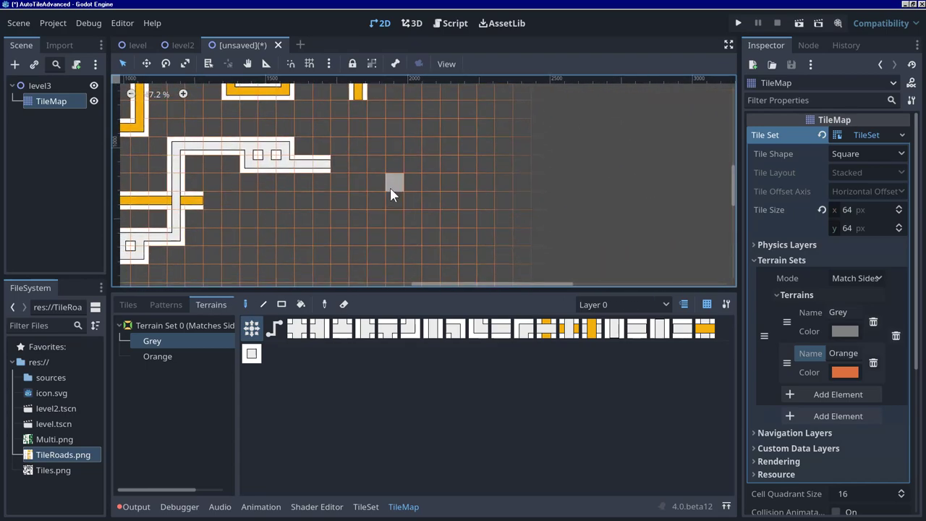
pyautogui.moveTo(374, 187); pyautogui.dragTo(473, 188)
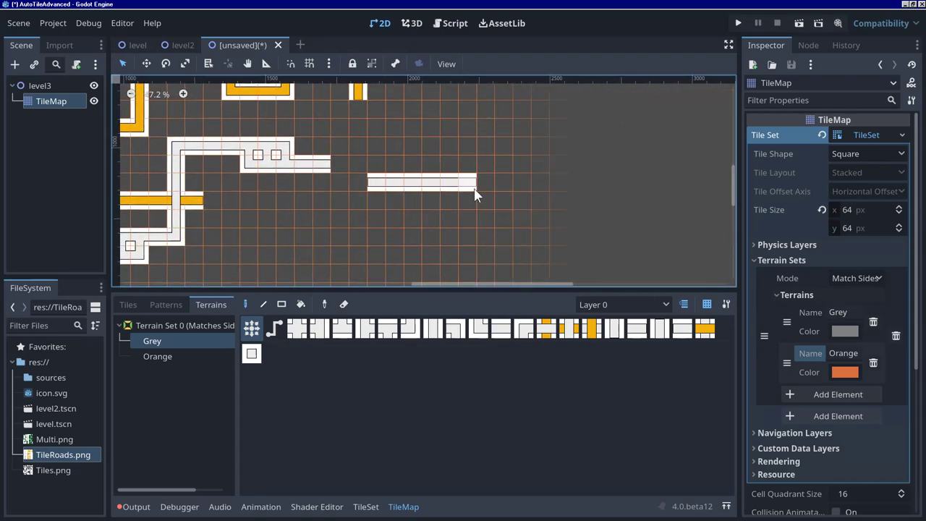
pyautogui.click(206, 357)
pyautogui.moveTo(413, 162)
pyautogui.mouseDown()
pyautogui.moveTo(413, 207)
pyautogui.moveTo(411, 192)
pyautogui.mouseUp()
# Paint a vertical Grey road beside the first test crossing and cross it with a horizontal Orange road
pyautogui.click(181, 335)
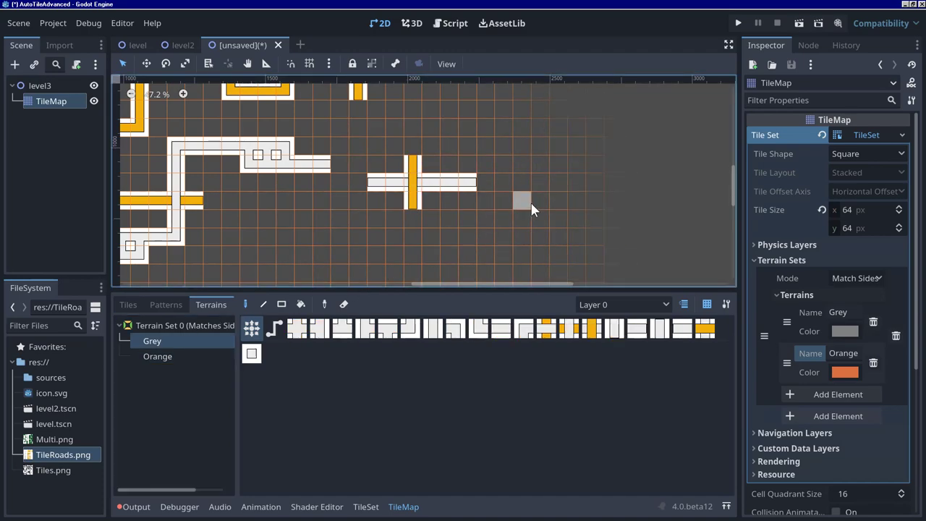
pyautogui.moveTo(577, 163); pyautogui.dragTo(575, 243)
pyautogui.click(159, 356)
pyautogui.moveTo(520, 201); pyautogui.dragTo(614, 203)
# Paint a horizontal Orange road below the test crossings and cross it with a vertical Grey road
pyautogui.moveTo(374, 271); pyautogui.dragTo(401, 201, button='middle')
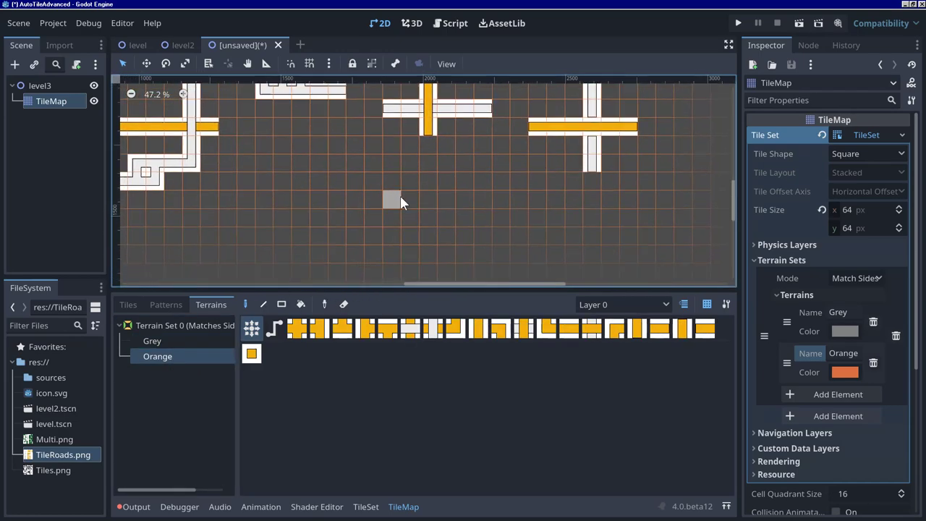
pyautogui.moveTo(391, 200); pyautogui.dragTo(489, 203)
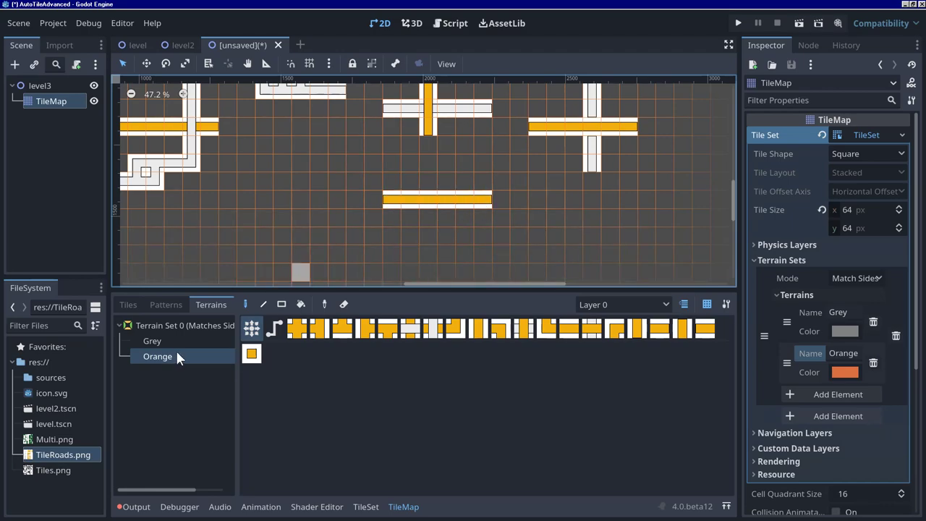
pyautogui.click(169, 344)
pyautogui.moveTo(427, 160); pyautogui.dragTo(427, 243)
# Paint a vertical Orange road with a bent lower end and cross it with a horizontal Grey road
pyautogui.click(157, 356)
pyautogui.moveTo(572, 196)
pyautogui.mouseDown()
pyautogui.moveTo(571, 258)
pyautogui.moveTo(554, 273)
pyautogui.mouseUp()
pyautogui.click(153, 340)
pyautogui.moveTo(575, 237)
pyautogui.mouseDown()
pyautogui.moveTo(533, 235)
pyautogui.moveTo(616, 236)
pyautogui.mouseUp()
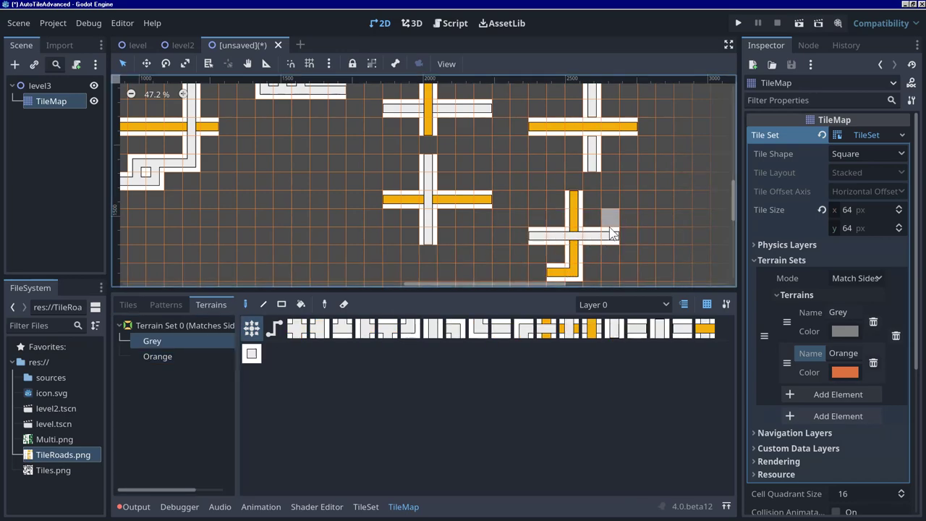
# Inspect the crossing with horizontal orange over grey and repaint it so the vertical Grey road runs on top
pyautogui.scroll(1, 626, 177)
pyautogui.moveTo(626, 169); pyautogui.dragTo(599, 244, button='middle')
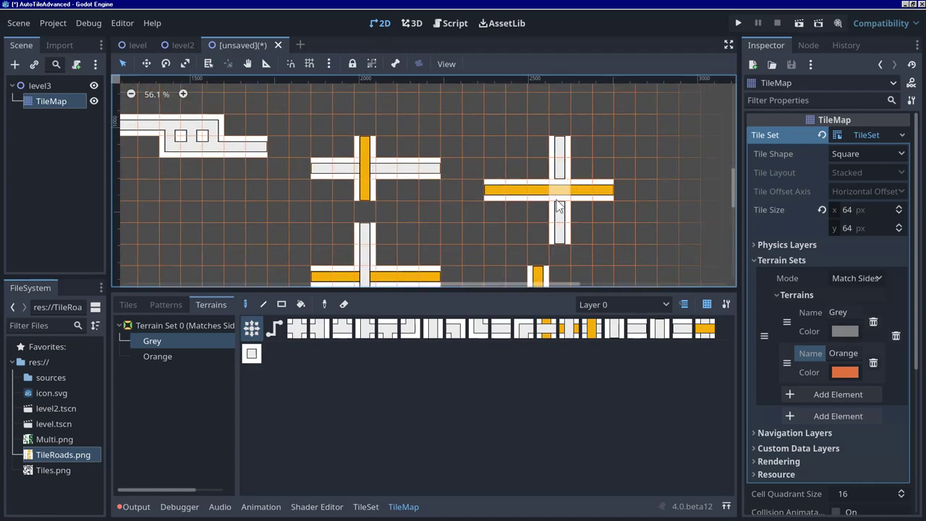
pyautogui.scroll(1, 598, 187)
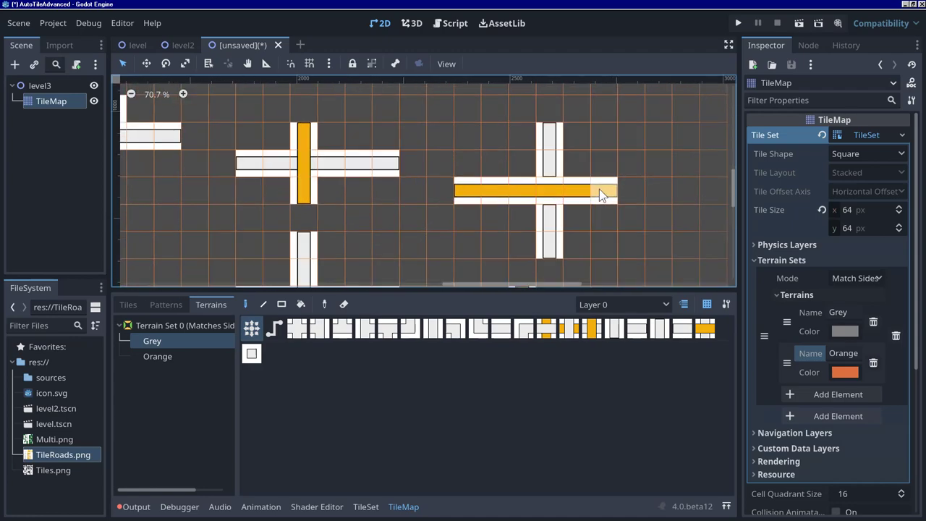
pyautogui.click(169, 356)
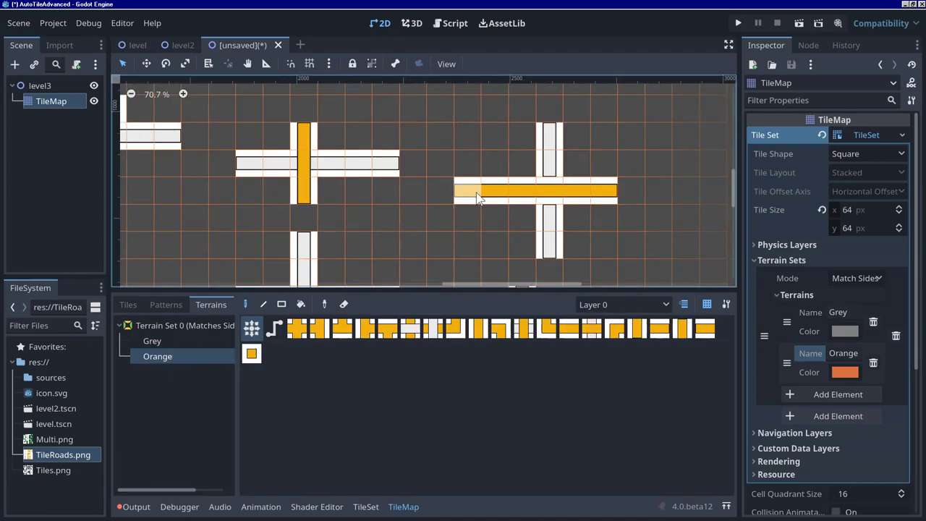
pyautogui.click(151, 341)
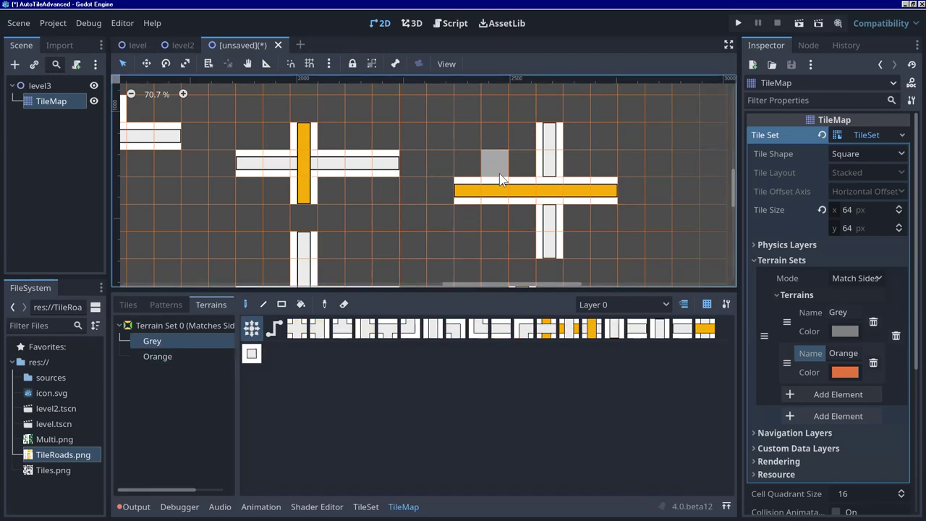
pyautogui.scroll(-1, 467, 207)
pyautogui.moveTo(455, 244); pyautogui.dragTo(475, 158, button='middle')
pyautogui.scroll(2, 632, 161)
pyautogui.moveTo(620, 157); pyautogui.dragTo(607, 237, button='middle')
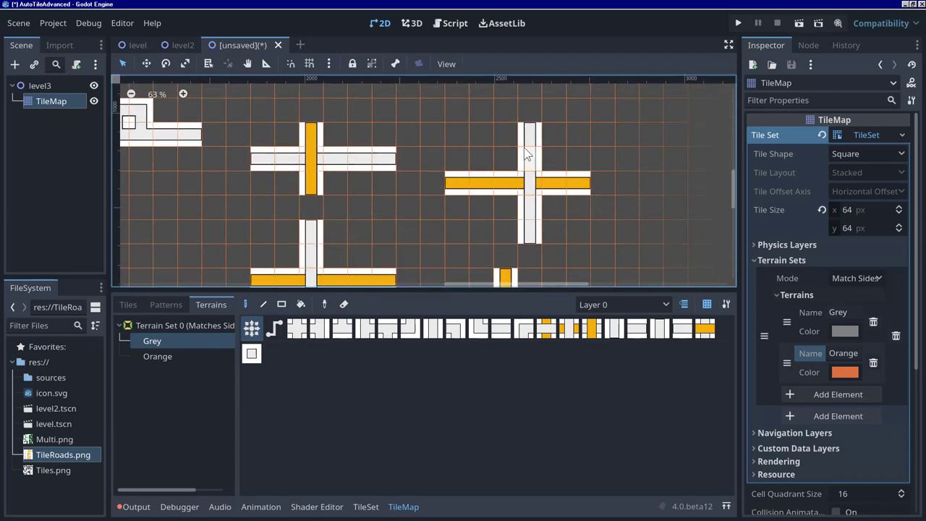
# Clear the horizontal Orange road from that crossing, complete the vertical Grey road and repaint Orange horizontally across it
pyautogui.click(174, 357)
pyautogui.click(180, 343)
pyautogui.moveTo(531, 230)
pyautogui.mouseDown(button='right')
pyautogui.moveTo(497, 194)
pyautogui.moveTo(547, 178)
pyautogui.moveTo(550, 192)
pyautogui.moveTo(487, 175)
pyautogui.mouseUp(button='right')
pyautogui.moveTo(530, 134); pyautogui.dragTo(528, 236)
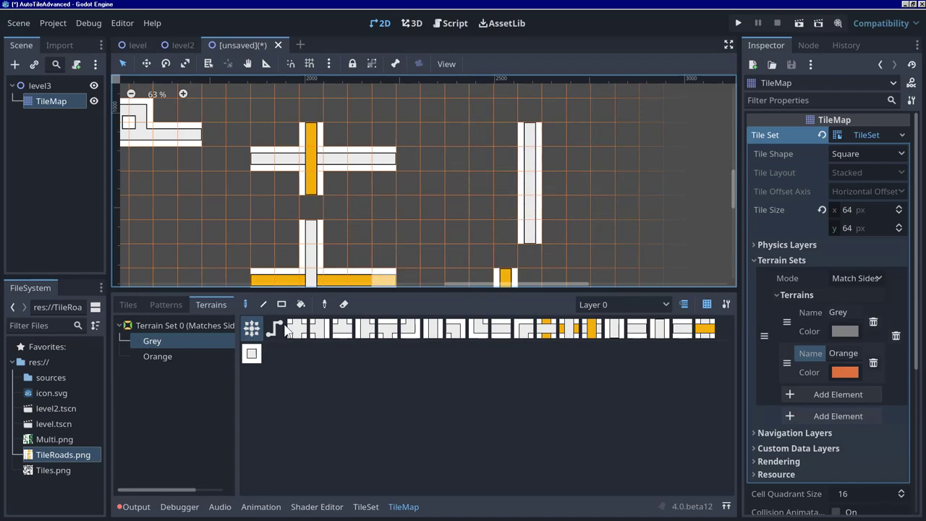
pyautogui.click(217, 356)
pyautogui.moveTo(500, 181); pyautogui.dragTo(577, 183)
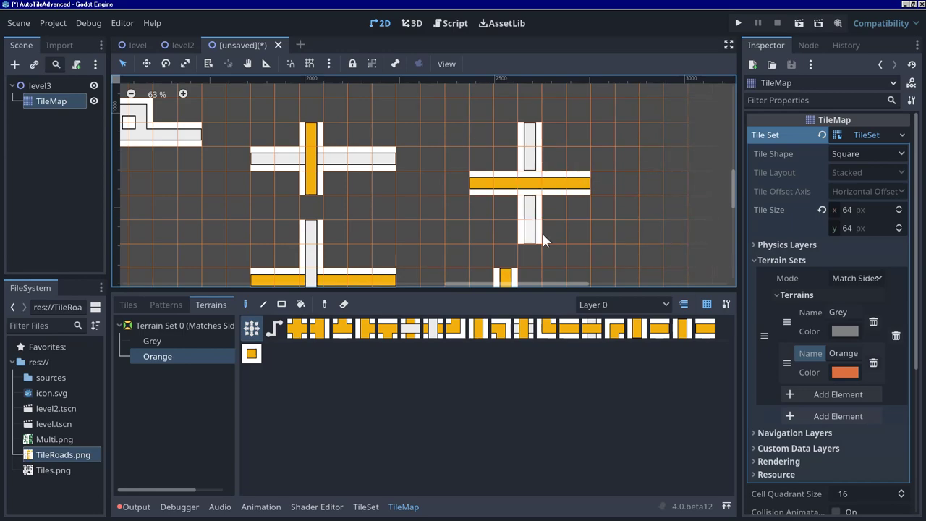
# Paint the missing bottom terrain bit of the crossing tile with horizontal orange over grey with the Grey terrain
pyautogui.scroll(3, 532, 185)
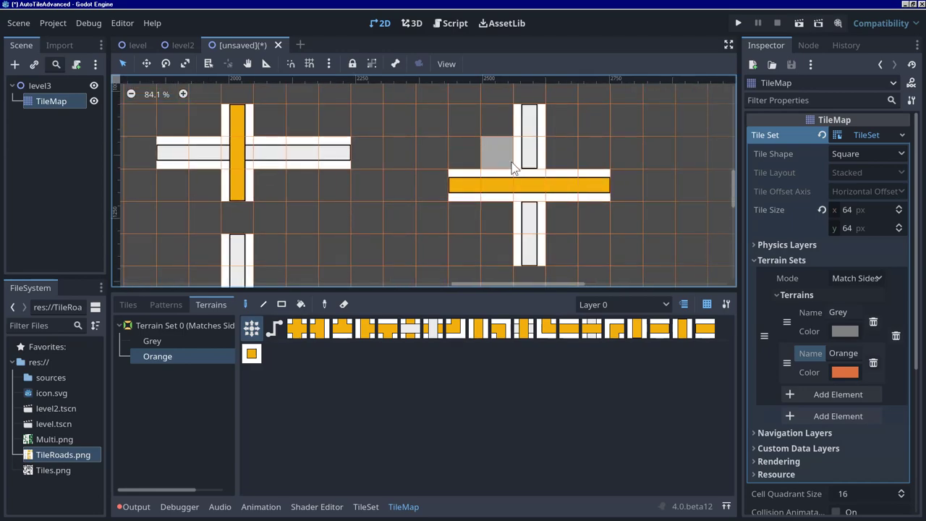
pyautogui.click(364, 507)
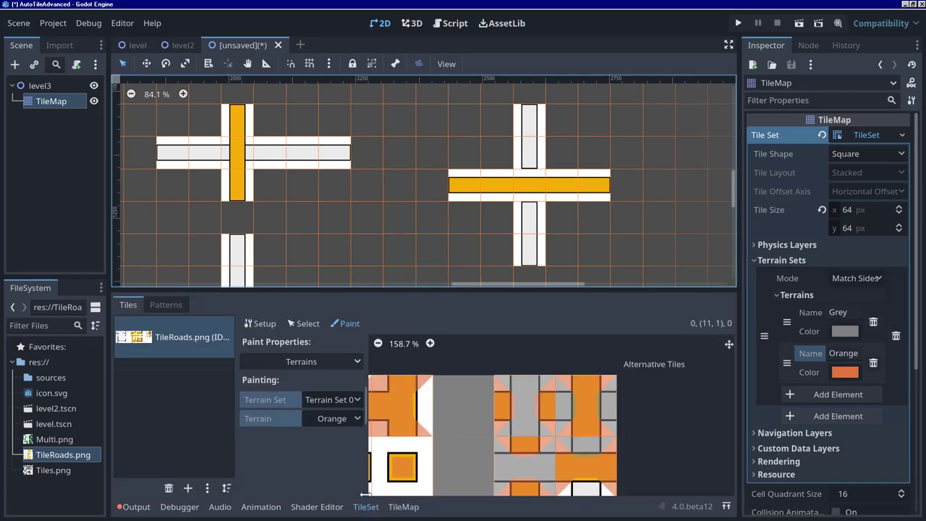
pyautogui.moveTo(509, 289); pyautogui.dragTo(509, 118)
pyautogui.click(604, 365)
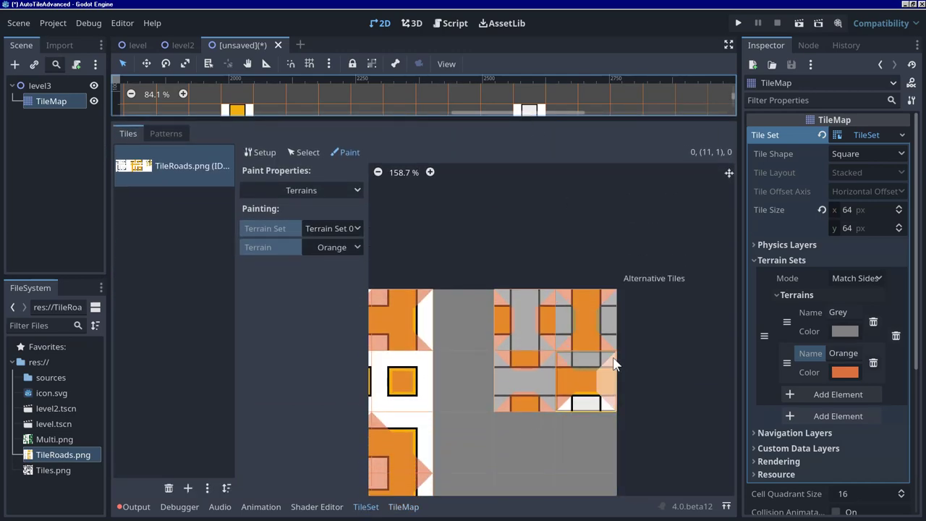
pyautogui.click(339, 247)
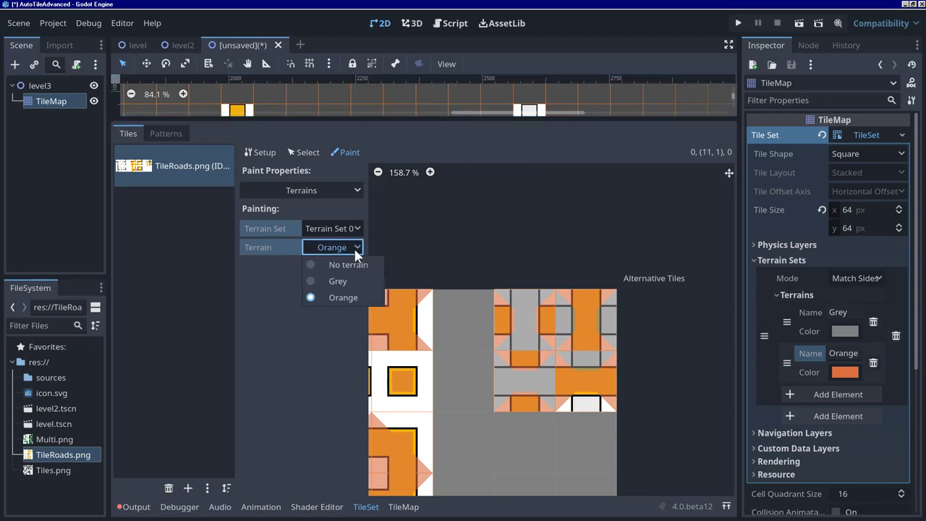
pyautogui.click(339, 281)
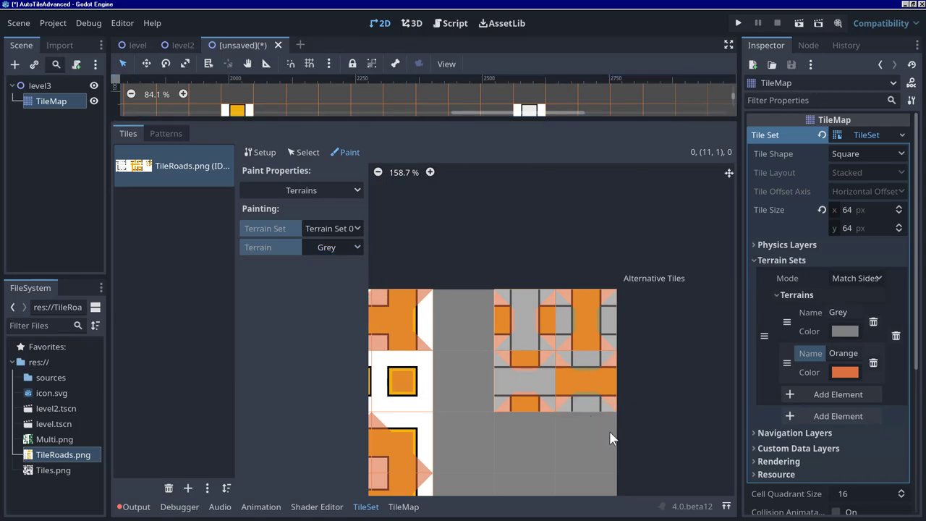
pyautogui.scroll(-2, 630, 420)
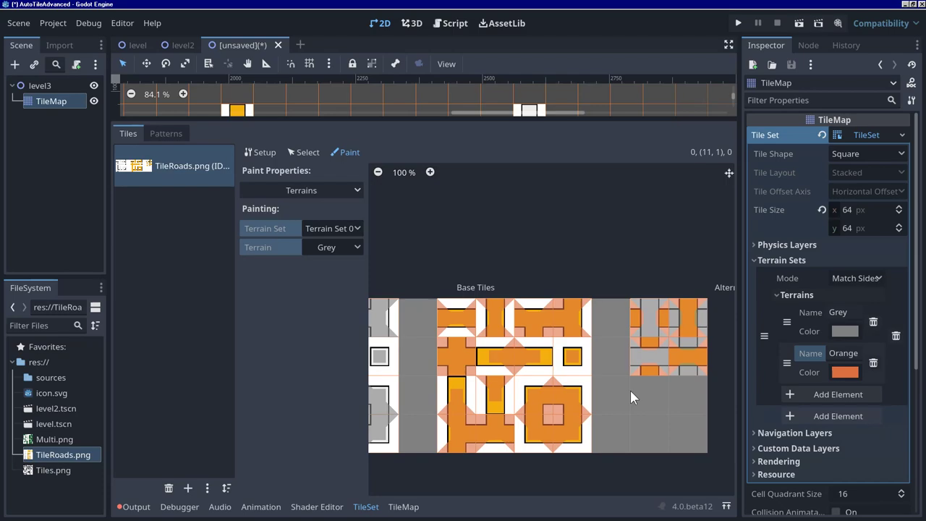
pyautogui.moveTo(499, 387); pyautogui.dragTo(679, 387, button='middle')
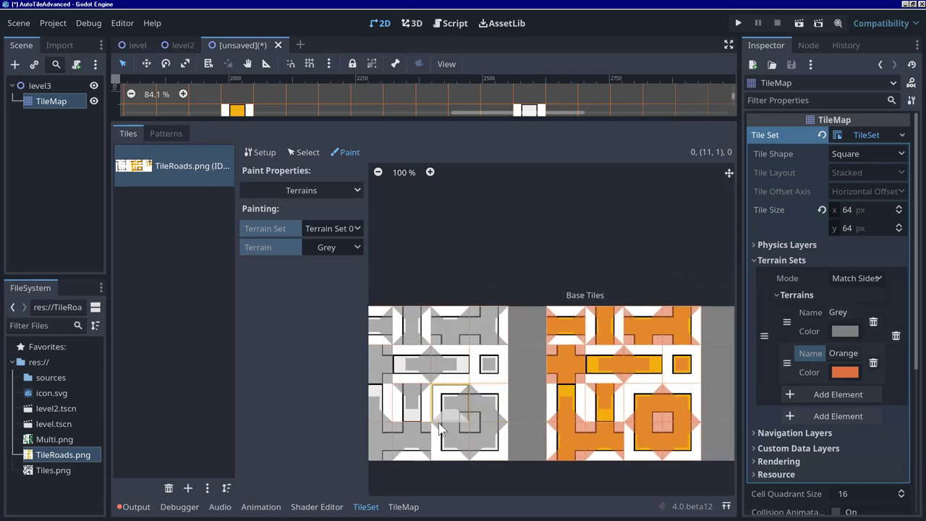
# Clear the crossing with horizontal orange over grey, then repaint it as a vertical Grey road crossed by a horizontal Orange road
pyautogui.click(403, 506)
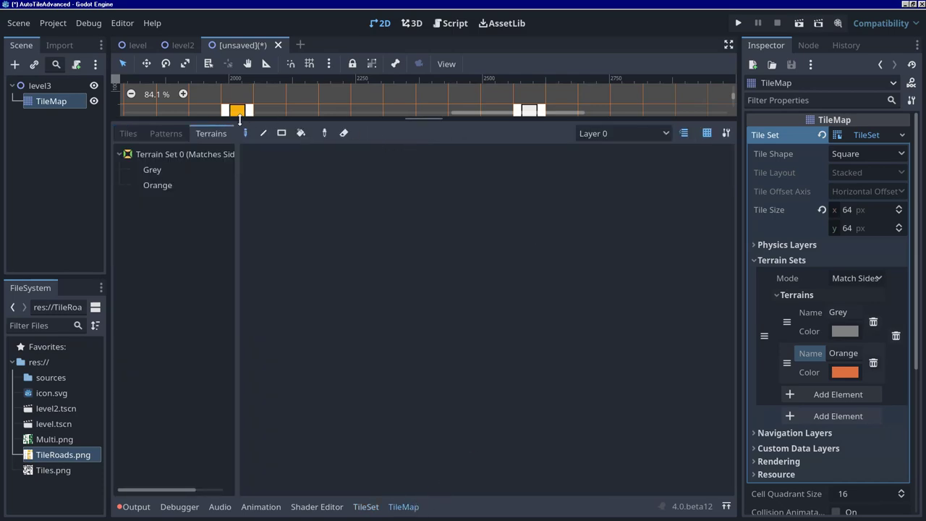
pyautogui.click(193, 171)
pyautogui.moveTo(438, 120); pyautogui.dragTo(434, 320)
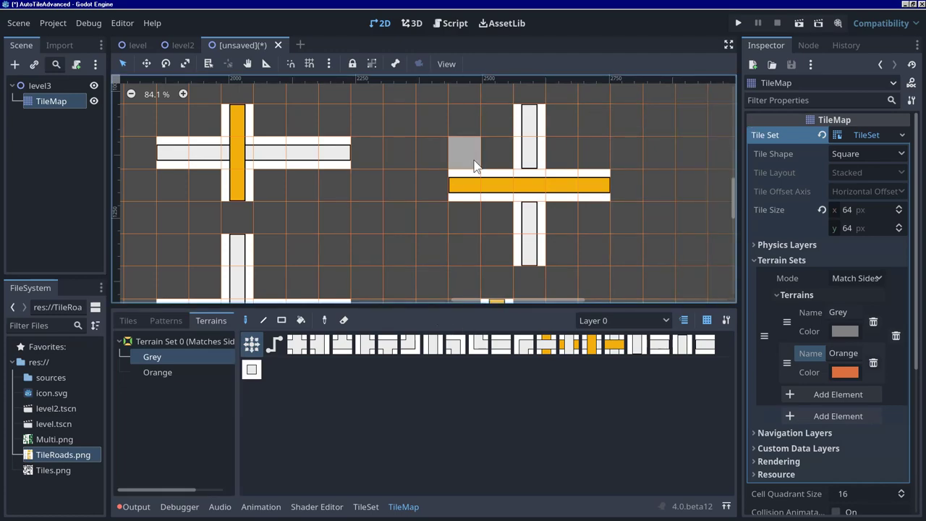
pyautogui.moveTo(463, 185)
pyautogui.mouseDown(button='right')
pyautogui.moveTo(595, 169)
pyautogui.moveTo(520, 245)
pyautogui.mouseUp(button='right')
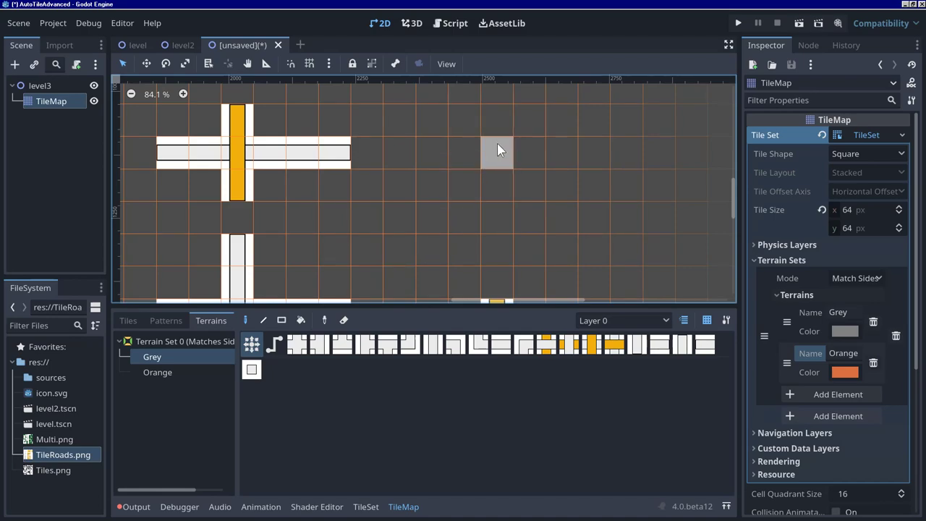
pyautogui.moveTo(497, 120); pyautogui.dragTo(491, 228)
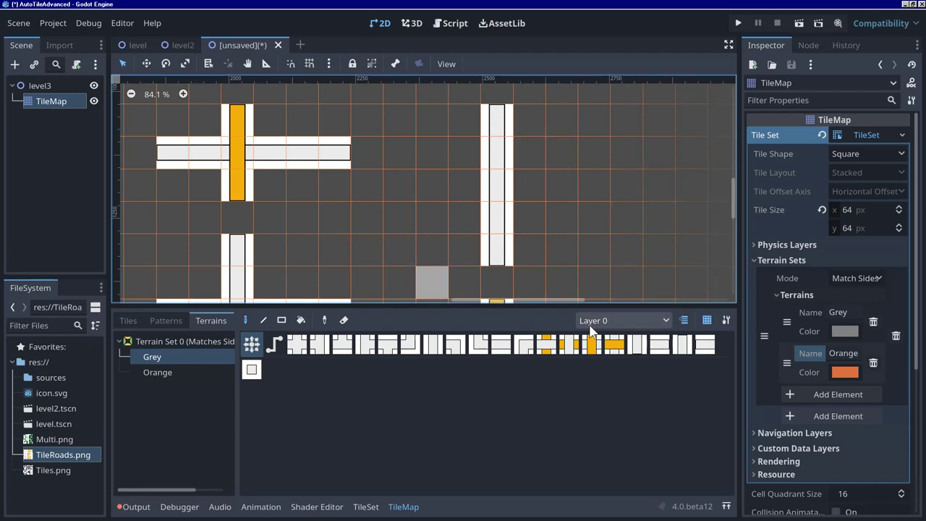
pyautogui.click(173, 372)
pyautogui.moveTo(432, 185); pyautogui.dragTo(562, 185)
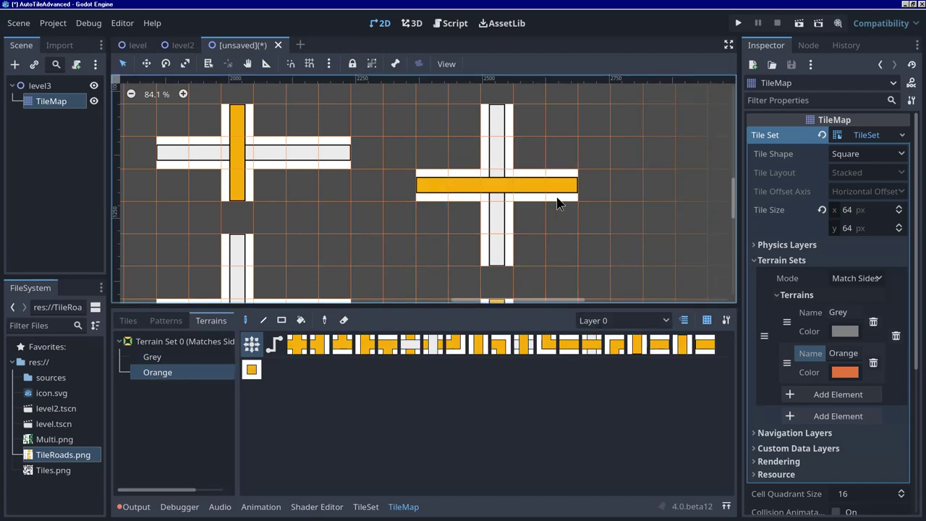
# Paint a horizontal Orange road to the right of the test crossings and cross it with a vertical Grey road
pyautogui.scroll(-2, 359, 197)
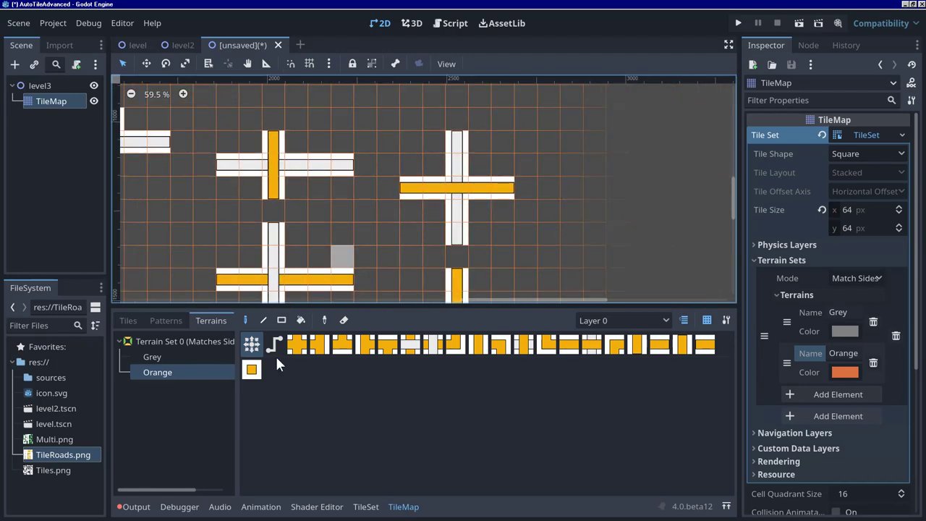
pyautogui.moveTo(571, 187); pyautogui.dragTo(687, 186)
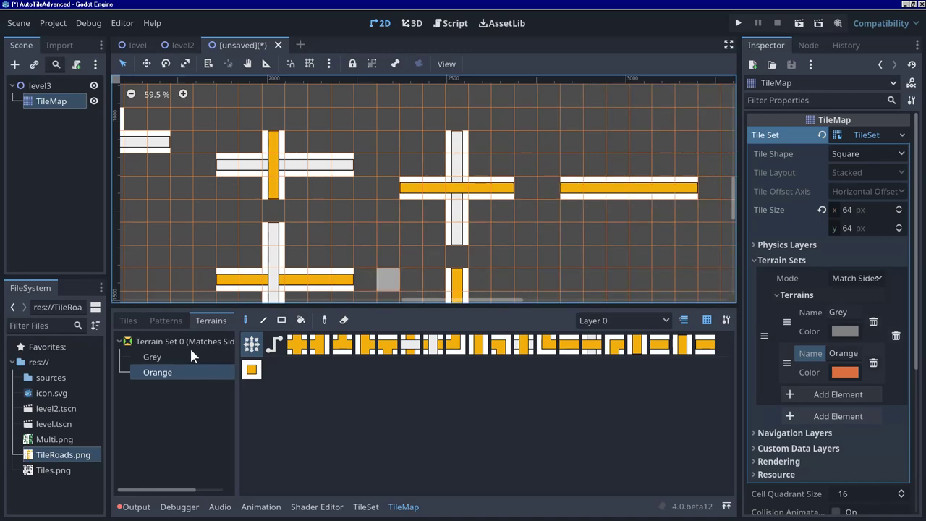
pyautogui.click(153, 357)
pyautogui.moveTo(641, 142); pyautogui.dragTo(640, 233)
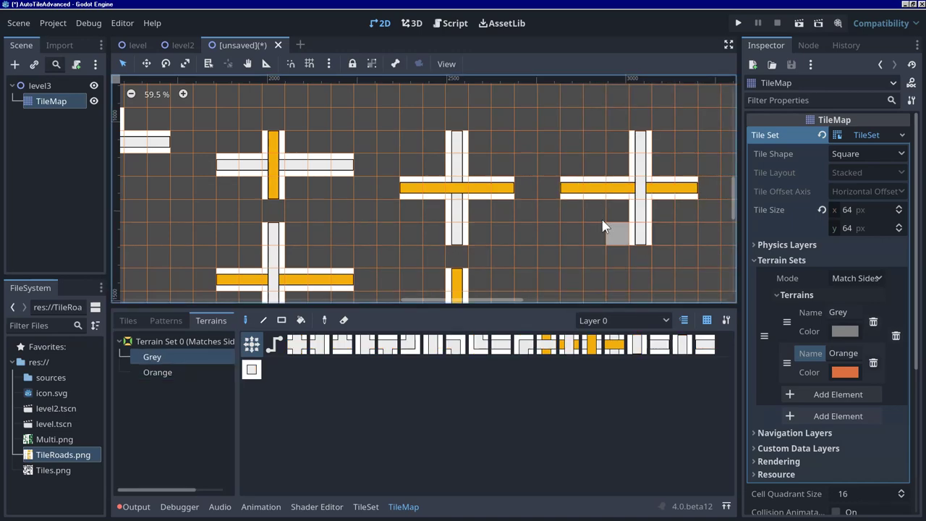
# Examine the painted road crossings and compare the vertical orange over grey crossing with the terrain bits of the crossing tiles
pyautogui.scroll(-3, 597, 237)
pyautogui.moveTo(593, 237); pyautogui.dragTo(591, 177, button='middle')
pyautogui.scroll(1, 590, 177)
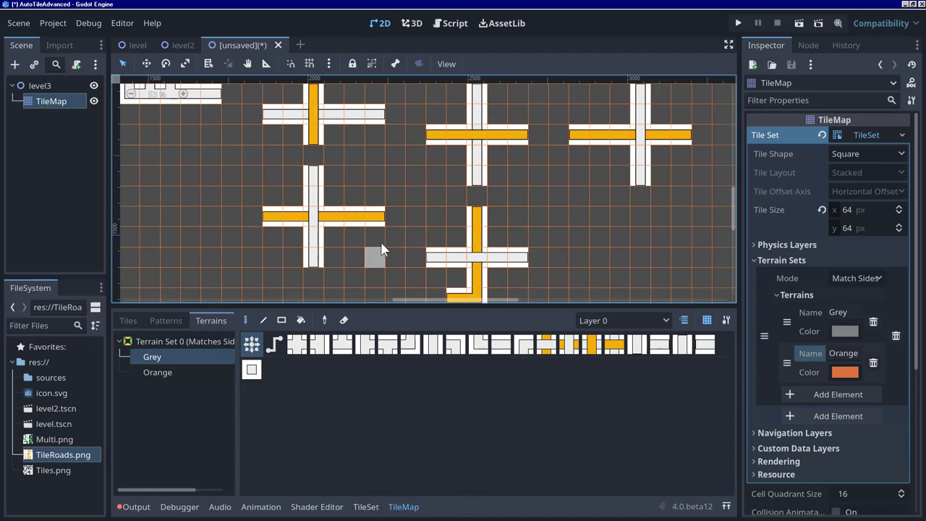
pyautogui.scroll(1, 370, 249)
pyautogui.moveTo(346, 135); pyautogui.dragTo(404, 211, button='middle')
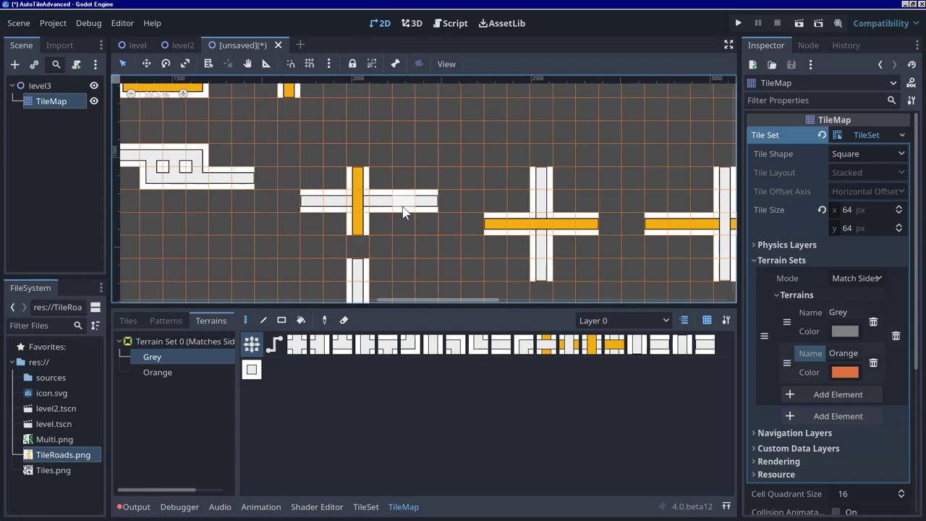
pyautogui.scroll(1, 335, 208)
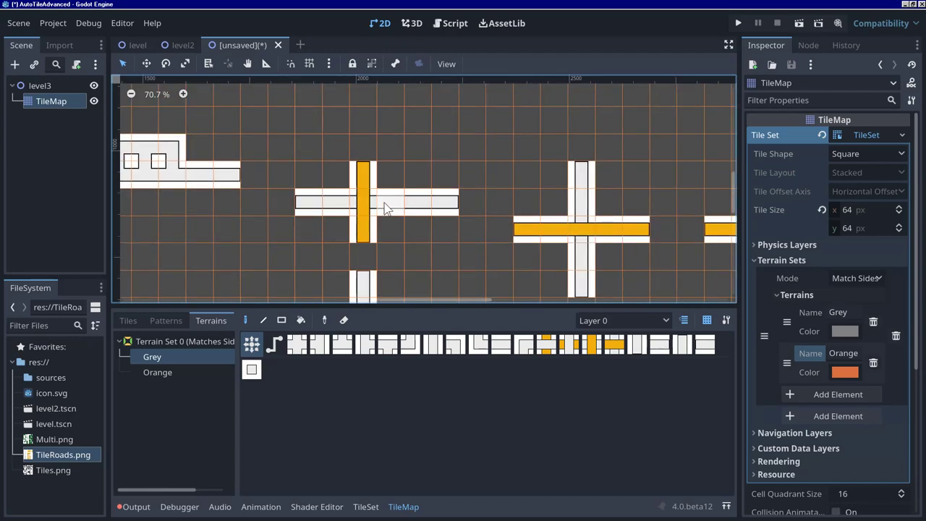
pyautogui.click(367, 182)
pyautogui.click(364, 201)
pyautogui.click(365, 506)
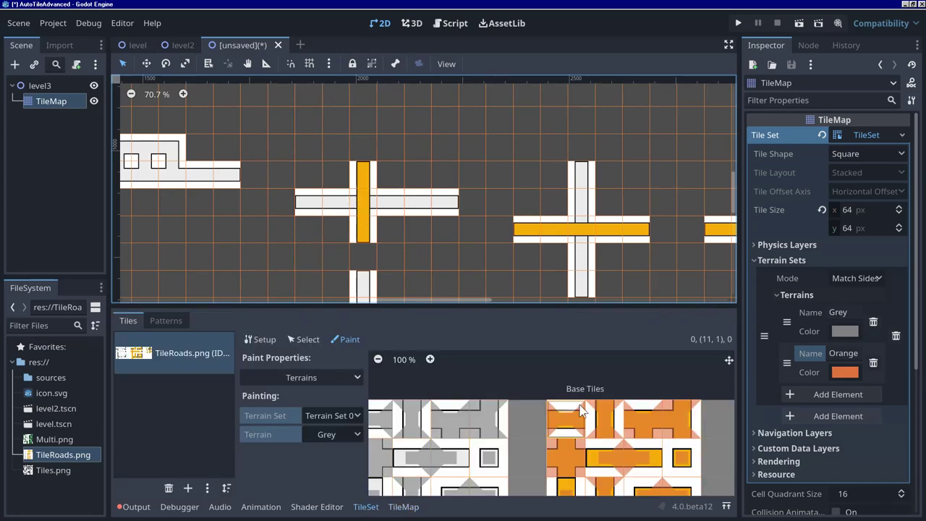
pyautogui.moveTo(698, 446); pyautogui.dragTo(473, 415, button='middle')
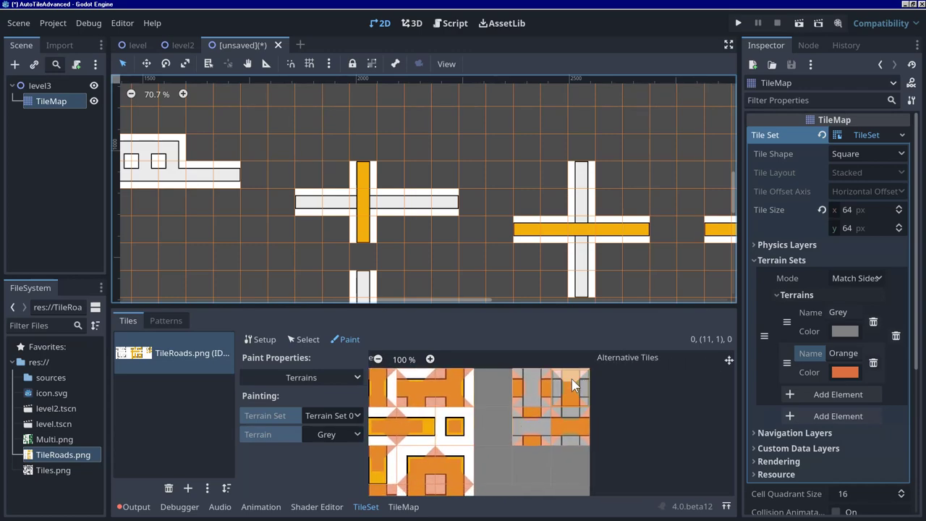
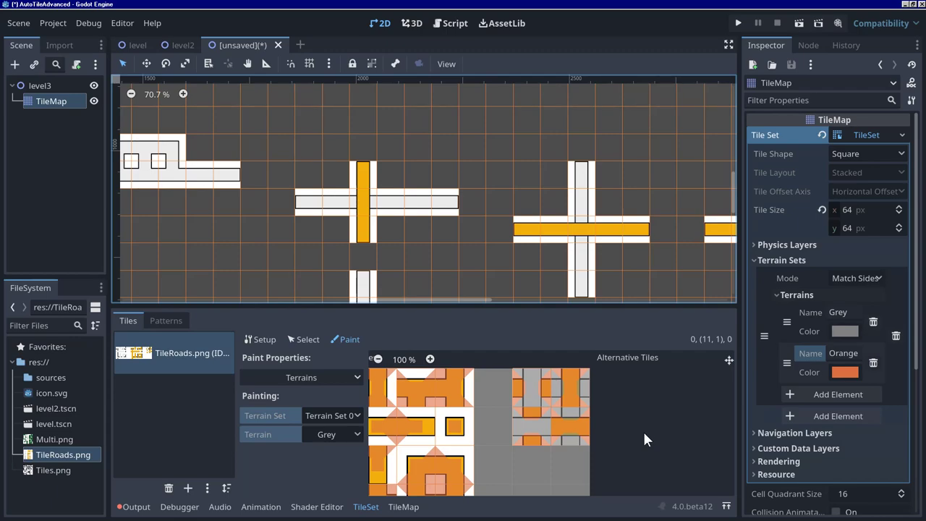
# Save the road scene as level_3.tscn in the project root
pyautogui.scroll(-3, 497, 427)
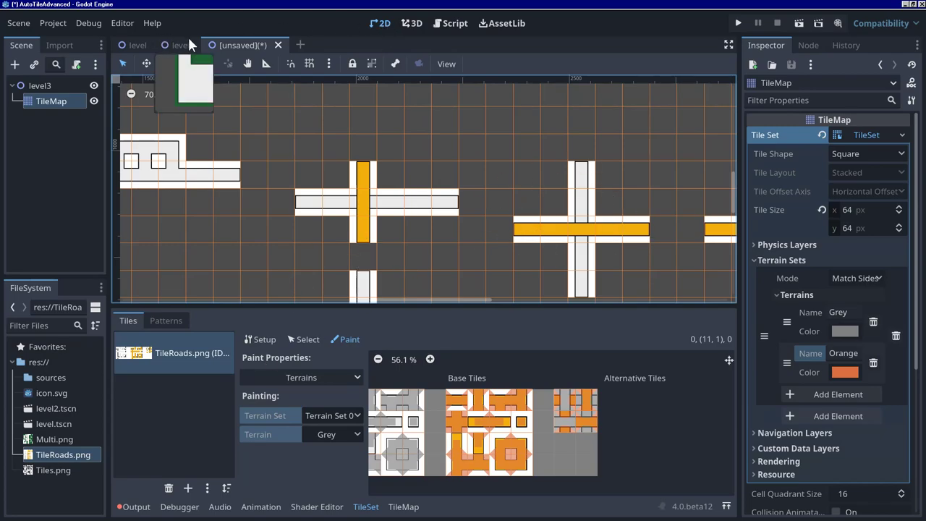
pyautogui.hotkey('ctrl', 's')
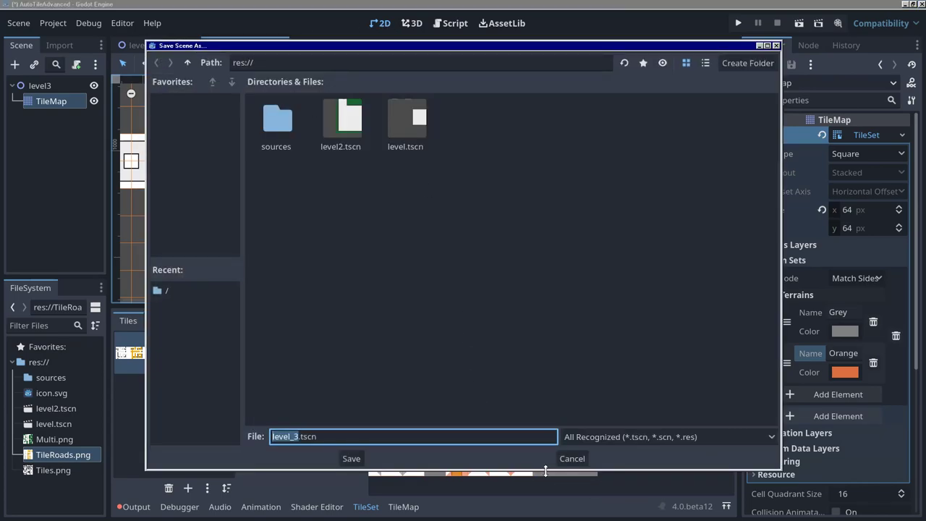
pyautogui.click(353, 459)
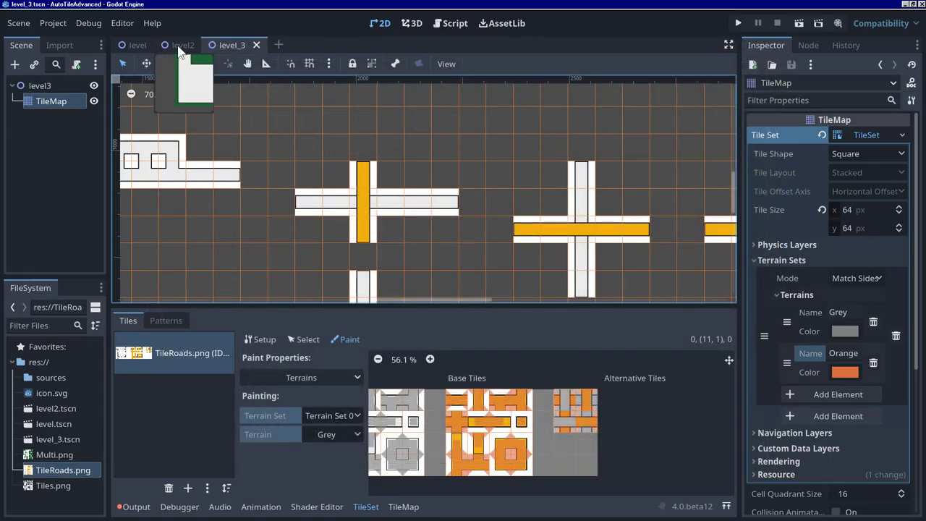
# Switch to the level2 scene and examine its map area for the painted tiles
pyautogui.click(180, 46)
pyautogui.scroll(5, 340, 224)
pyautogui.moveTo(343, 270); pyautogui.dragTo(365, 157, button='middle')
pyautogui.scroll(-8, 355, 152)
pyautogui.moveTo(330, 108); pyautogui.dragTo(360, 187, button='middle')
pyautogui.scroll(2, 360, 188)
pyautogui.scroll(11, 355, 211)
pyautogui.moveTo(353, 238); pyautogui.dragTo(405, 176, button='middle')
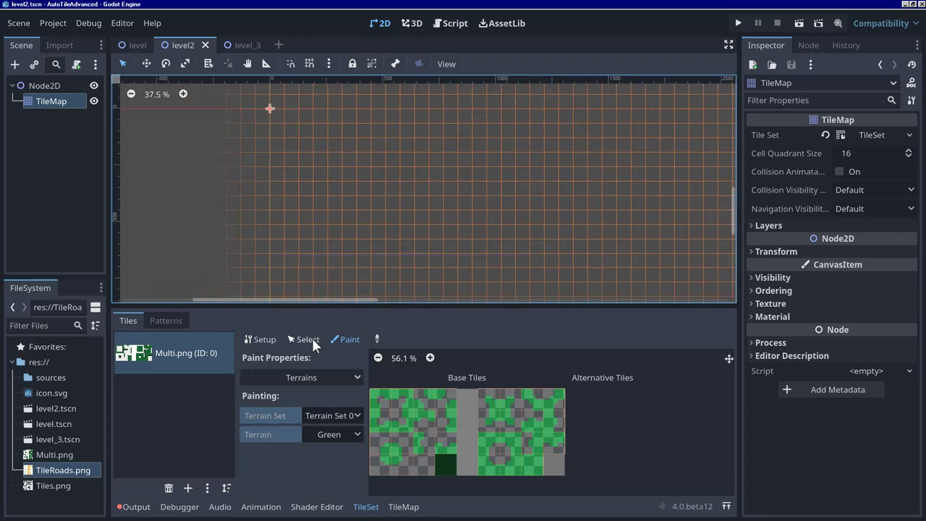
# Paint a test spot with the Green terrain on the level2 tile map
pyautogui.click(403, 506)
pyautogui.click(152, 357)
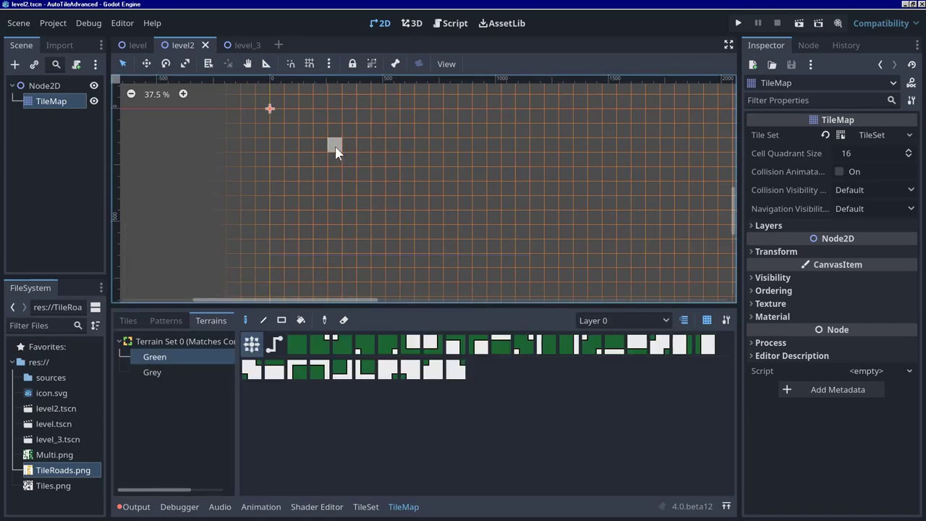
pyautogui.click(380, 166)
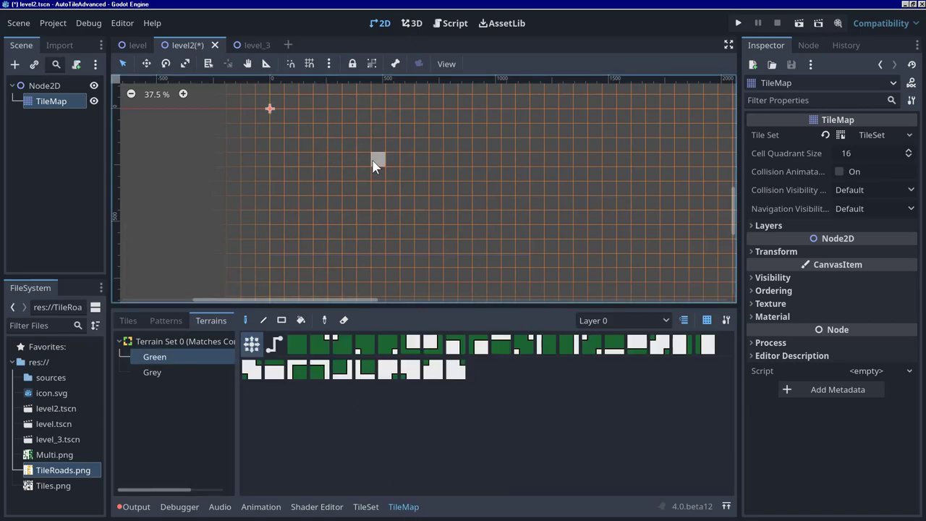
pyautogui.click(188, 371)
pyautogui.click(185, 355)
# Set the tile set's painting terrain to Grey and examine the terrain bits of the Multi.png tiles in an enlarged view
pyautogui.click(366, 506)
pyautogui.click(340, 435)
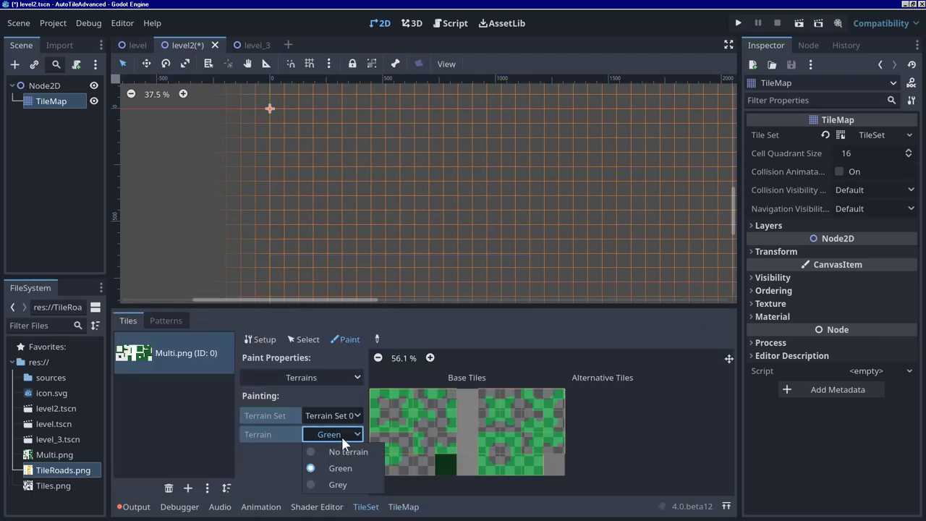
pyautogui.click(337, 480)
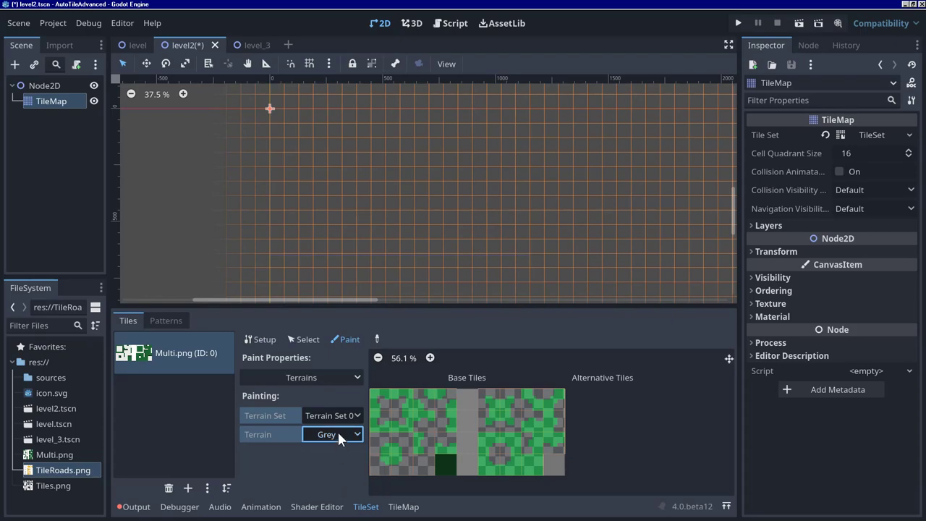
pyautogui.moveTo(439, 308); pyautogui.dragTo(439, 217)
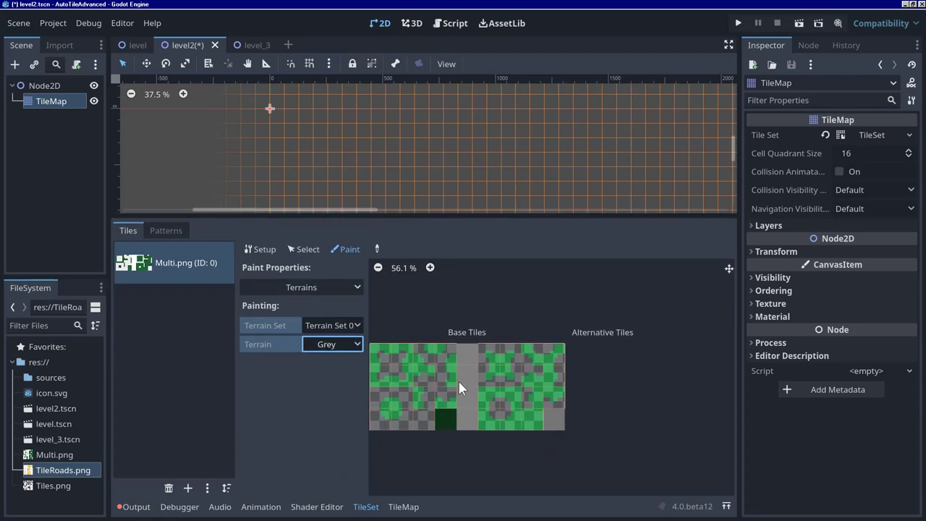
pyautogui.scroll(6, 459, 367)
pyautogui.scroll(1, 445, 379)
pyautogui.moveTo(456, 382); pyautogui.dragTo(547, 397, button='middle')
pyautogui.scroll(-2, 511, 389)
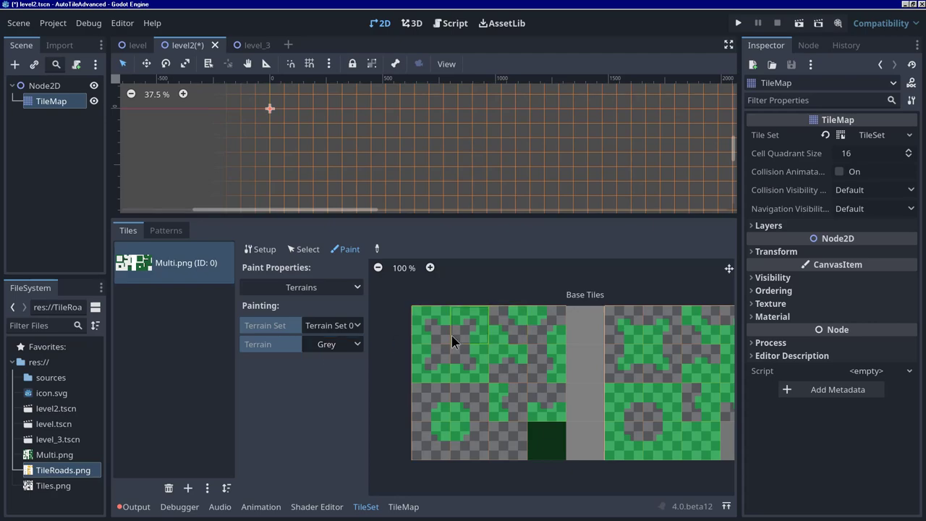
pyautogui.scroll(2, 446, 351)
pyautogui.scroll(-1, 446, 355)
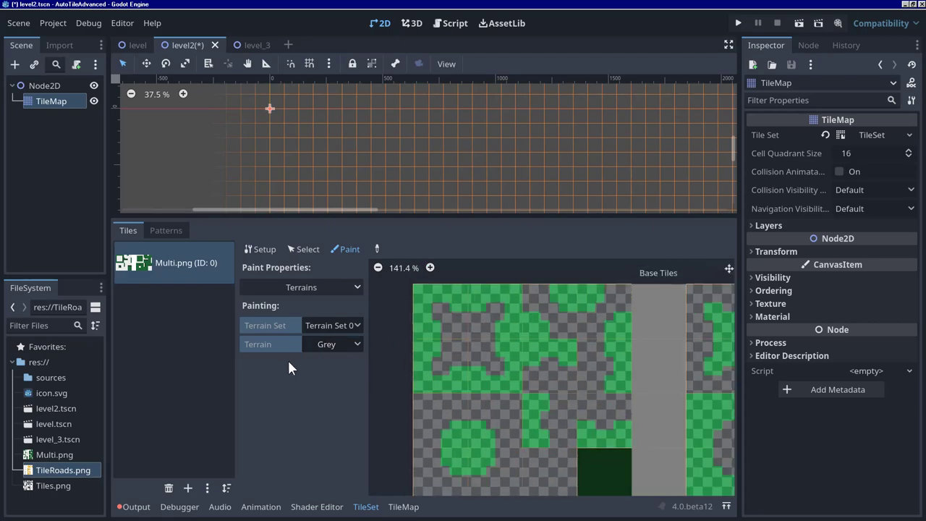
# Check the setup, selection and terrain painting options of the Multi.png tile source, keeping Grey as the painting terrain
pyautogui.click(288, 250)
pyautogui.click(264, 249)
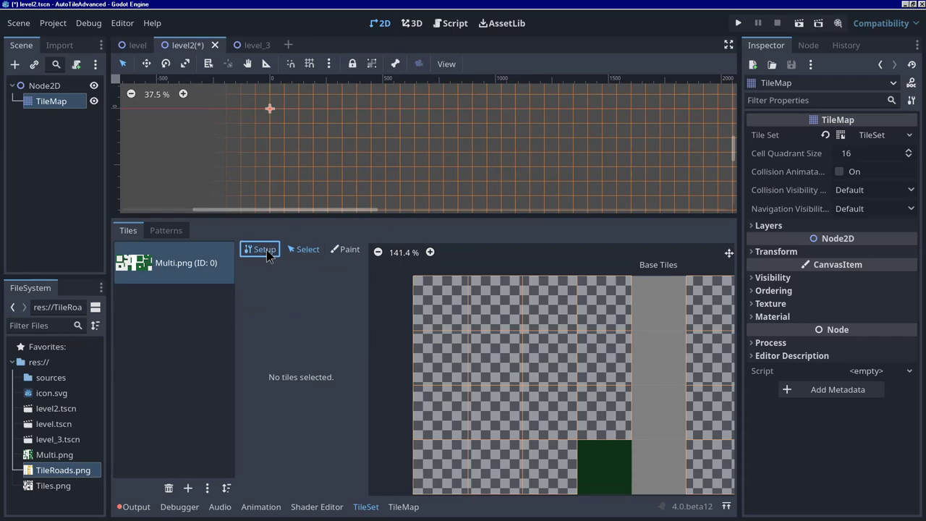
pyautogui.click(304, 248)
pyautogui.click(334, 249)
pyautogui.click(332, 288)
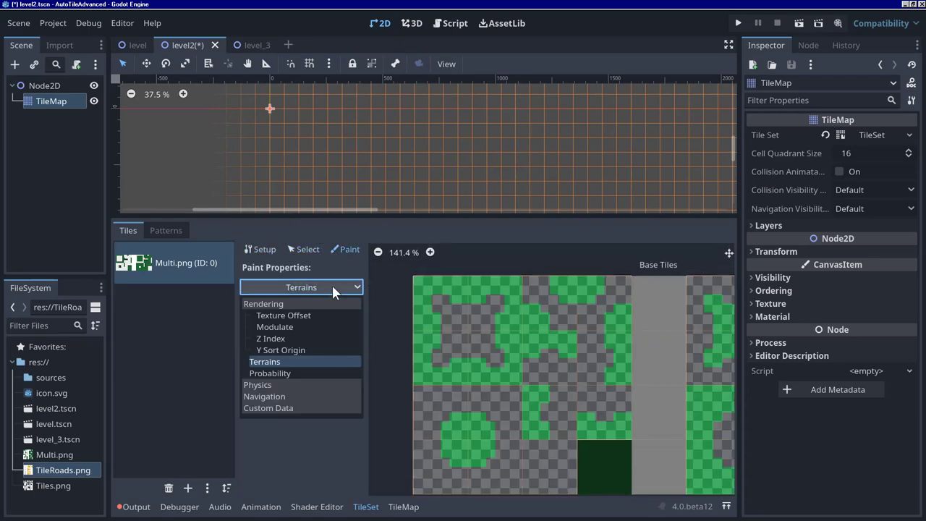
pyautogui.click(329, 365)
pyautogui.click(340, 343)
pyautogui.click(332, 378)
pyautogui.click(334, 343)
pyautogui.click(335, 394)
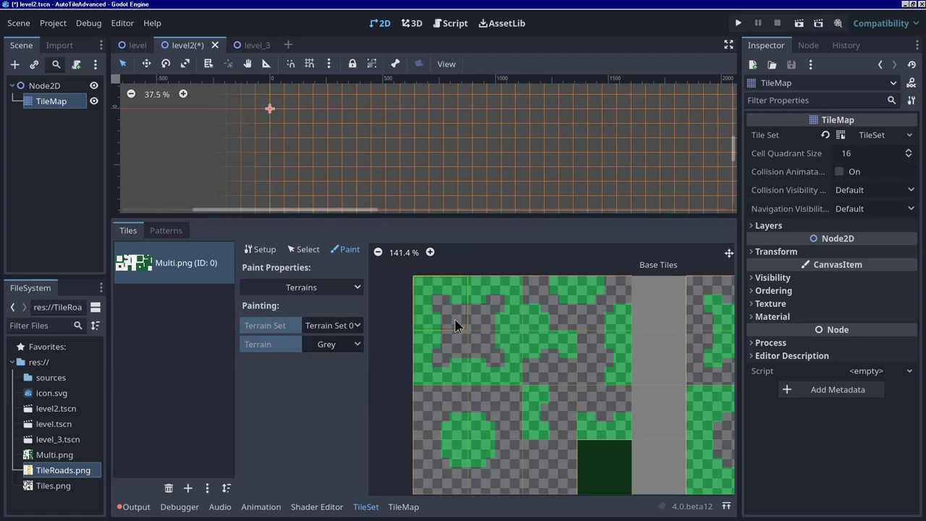
# Restore the tile editor to its smaller height and save the level2 scene
pyautogui.scroll(-2, 477, 348)
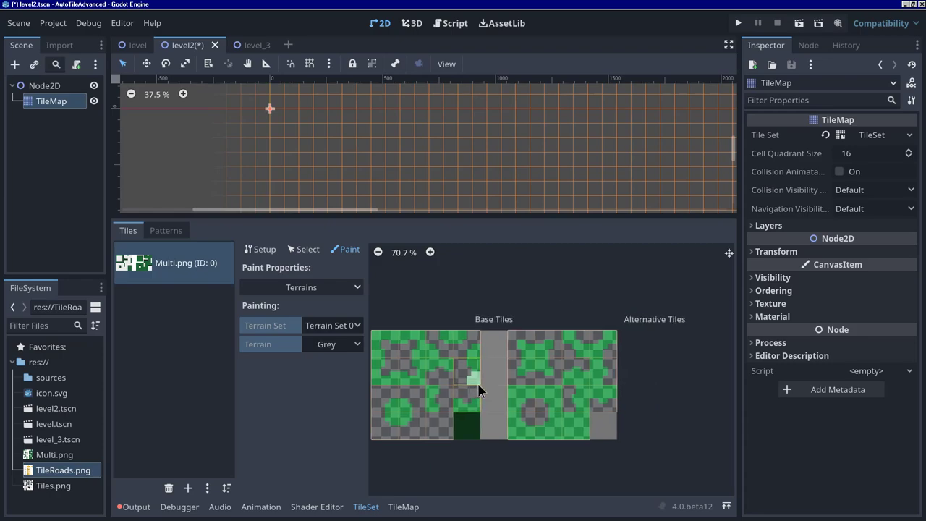
pyautogui.scroll(-1, 329, 173)
pyautogui.moveTo(418, 175); pyautogui.dragTo(408, 157, button='middle')
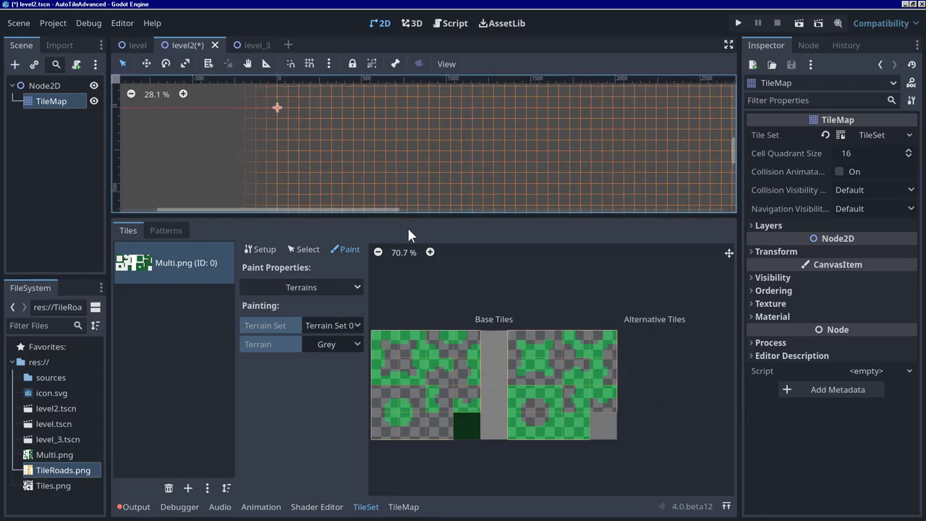
pyautogui.moveTo(416, 217); pyautogui.dragTo(416, 293)
pyautogui.hotkey('ctrl', 's')
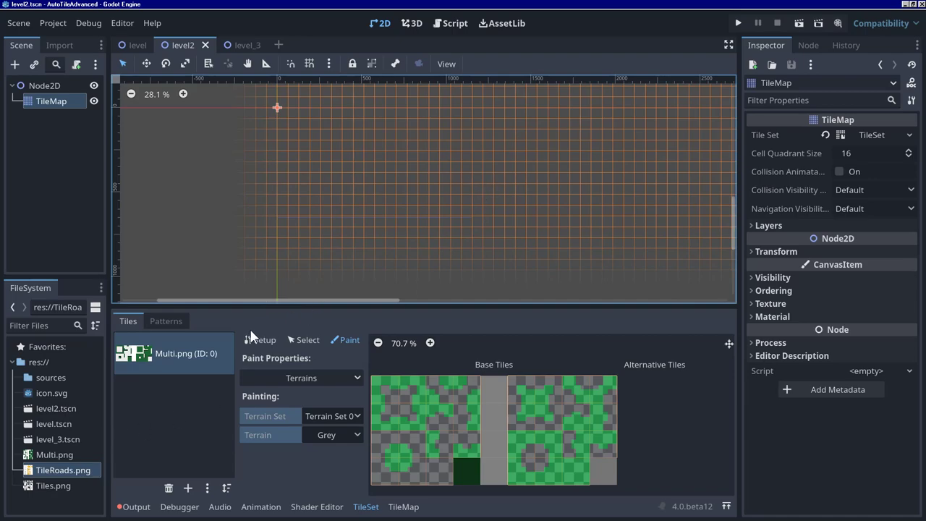
# Check the available painting terrains and the output log for error messages
pyautogui.click(332, 437)
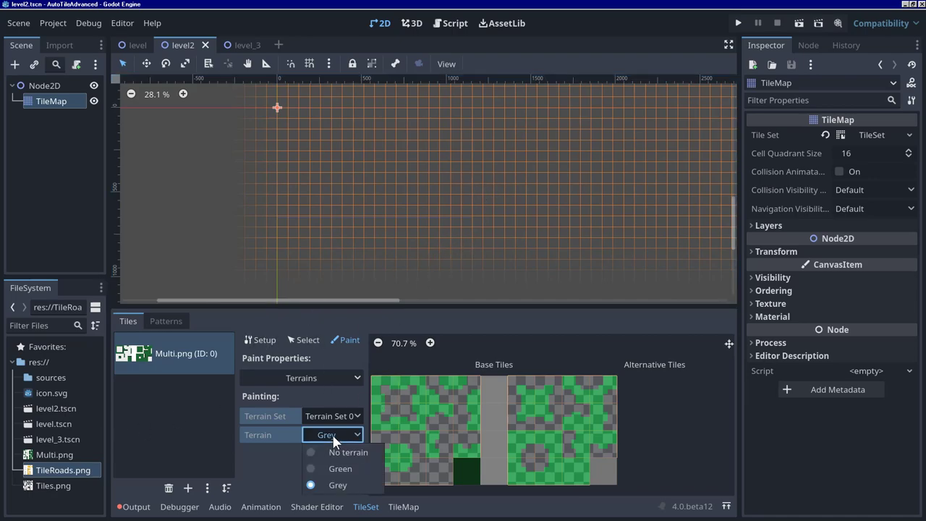
pyautogui.click(332, 434)
pyautogui.click(133, 506)
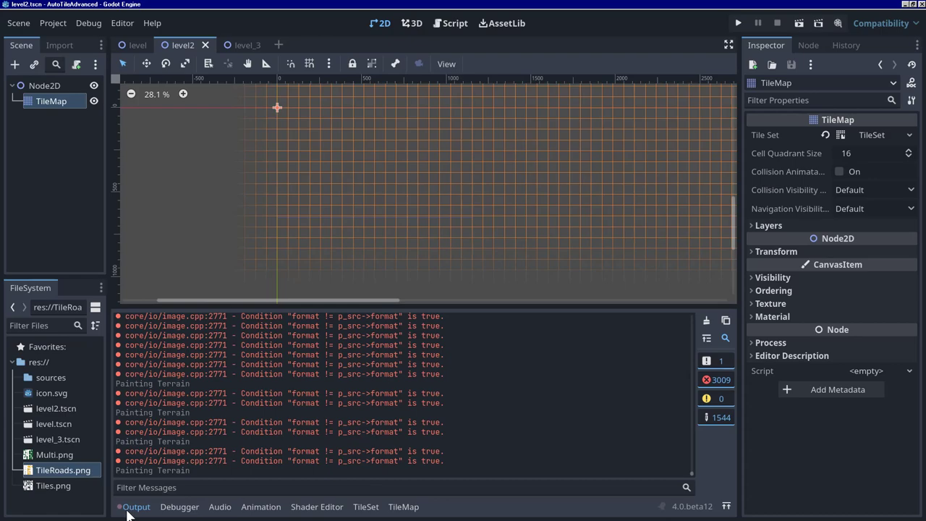
pyautogui.click(128, 509)
# Paint a short diagonal stroke on the level2 map with the Green terrain
pyautogui.click(403, 507)
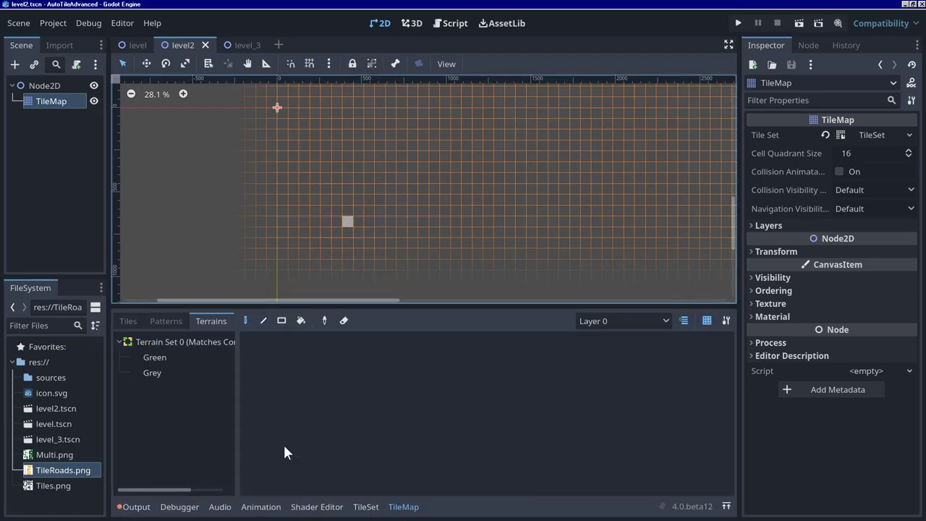
pyautogui.click(189, 355)
pyautogui.click(297, 345)
pyautogui.moveTo(450, 163); pyautogui.dragTo(427, 196)
pyautogui.click(254, 345)
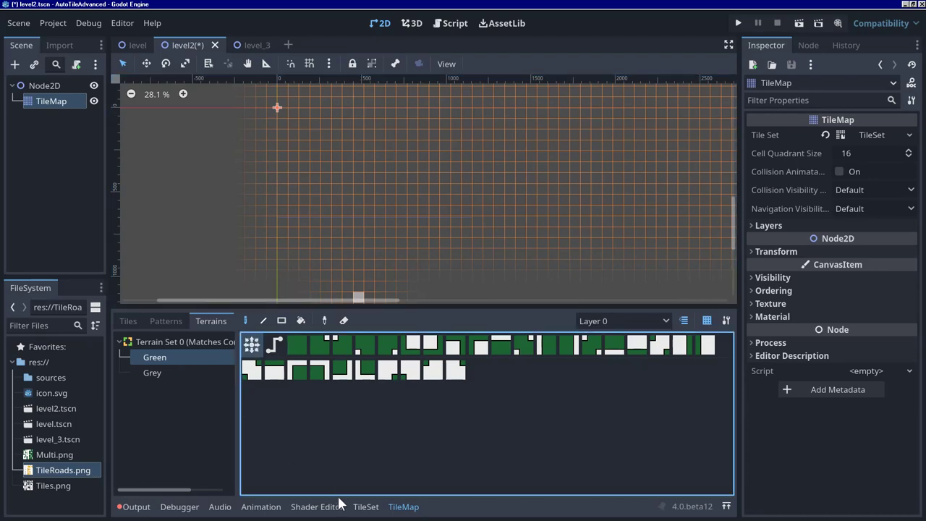
# Check the paint properties and terrain bits of the Multi.png tiles again
pyautogui.click(361, 506)
pyautogui.scroll(1, 470, 180)
pyautogui.click(318, 378)
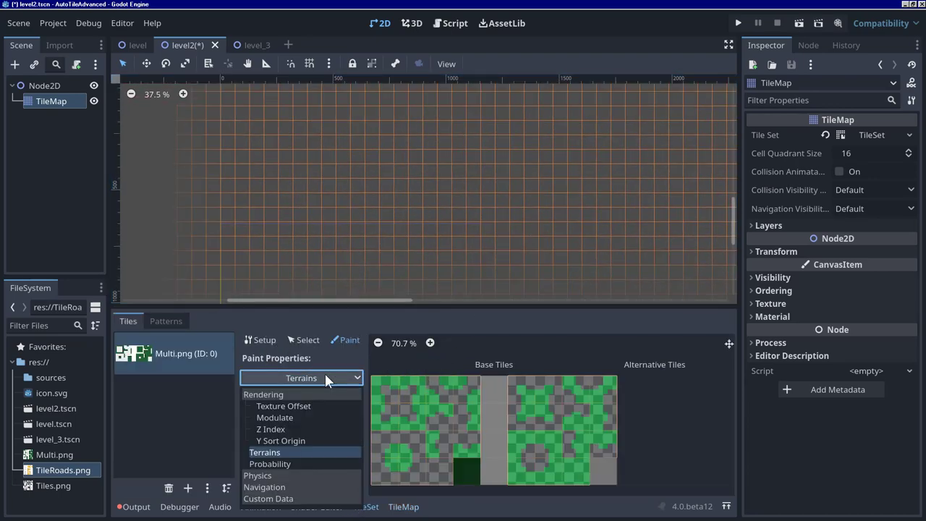
pyautogui.click(325, 380)
pyautogui.click(413, 418)
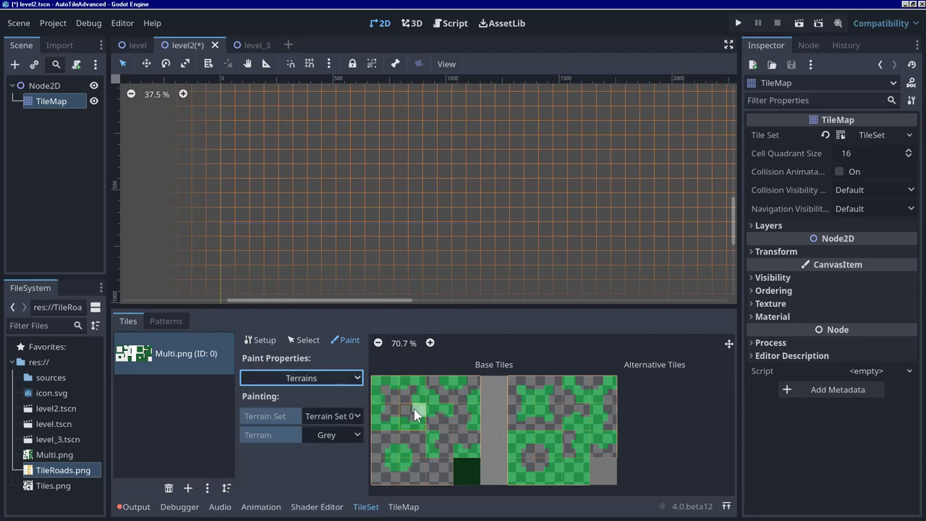
pyautogui.scroll(1, 365, 130)
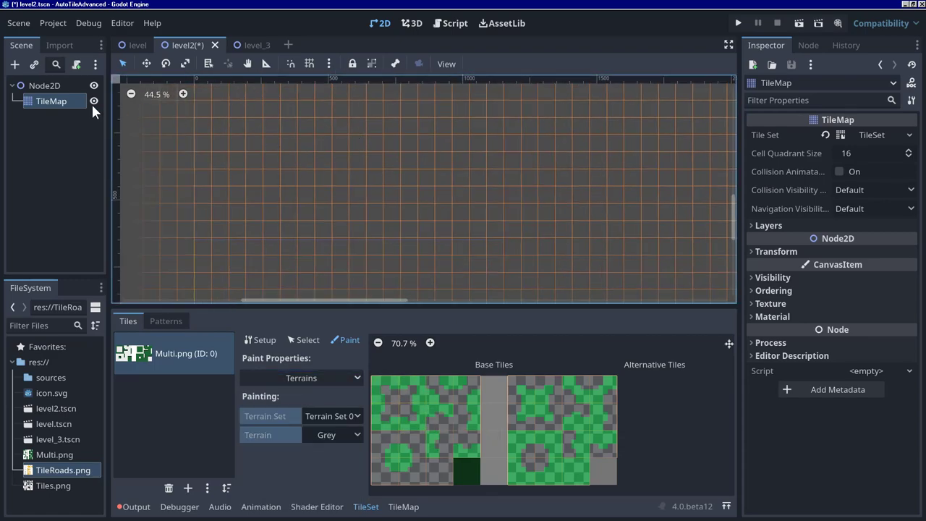
# Check the Green terrain for both map and tile painting, and expand the tile map's TileSet resource to inspect its terrain sets
pyautogui.click(403, 506)
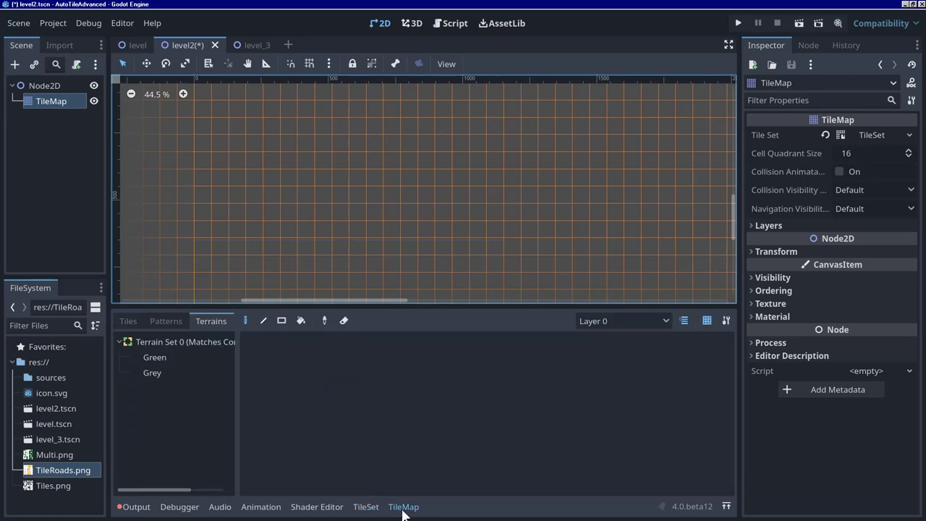
pyautogui.click(167, 358)
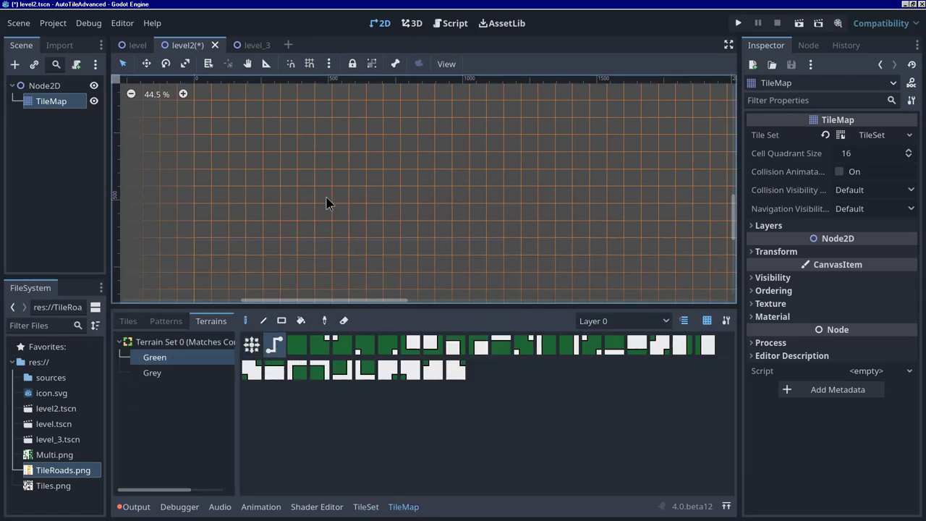
pyautogui.scroll(-2, 446, 197)
pyautogui.click(366, 506)
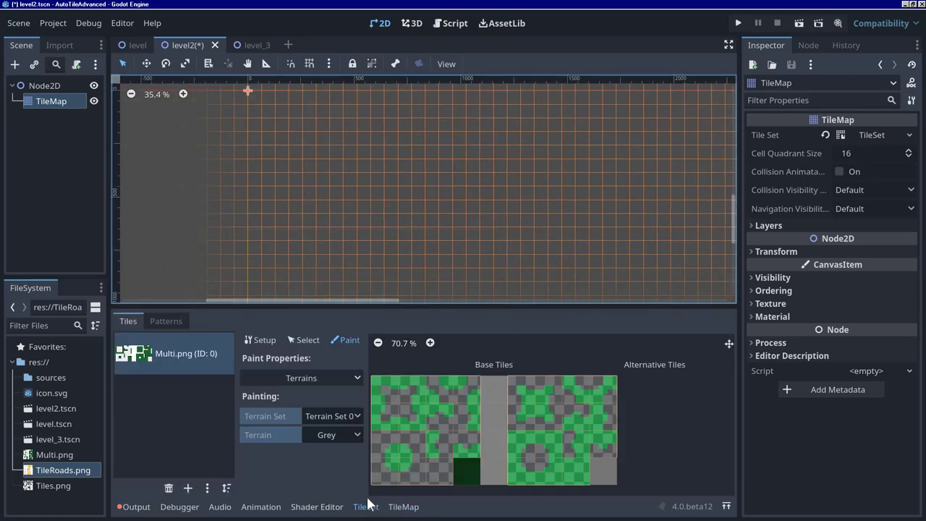
pyautogui.click(356, 434)
pyautogui.click(340, 468)
pyautogui.click(873, 133)
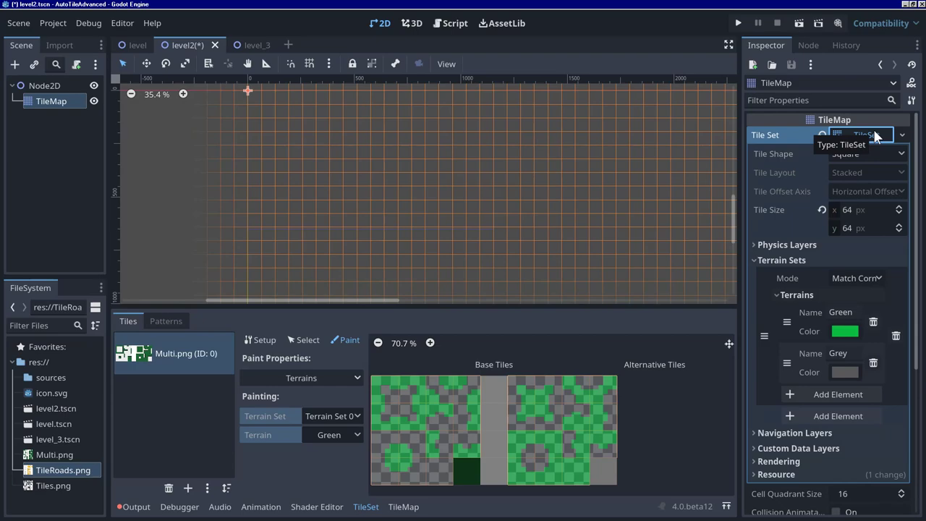
# Inspect the Multi.png terrain bits up close with Grey as the painting terrain, then set it back to Green
pyautogui.click(331, 434)
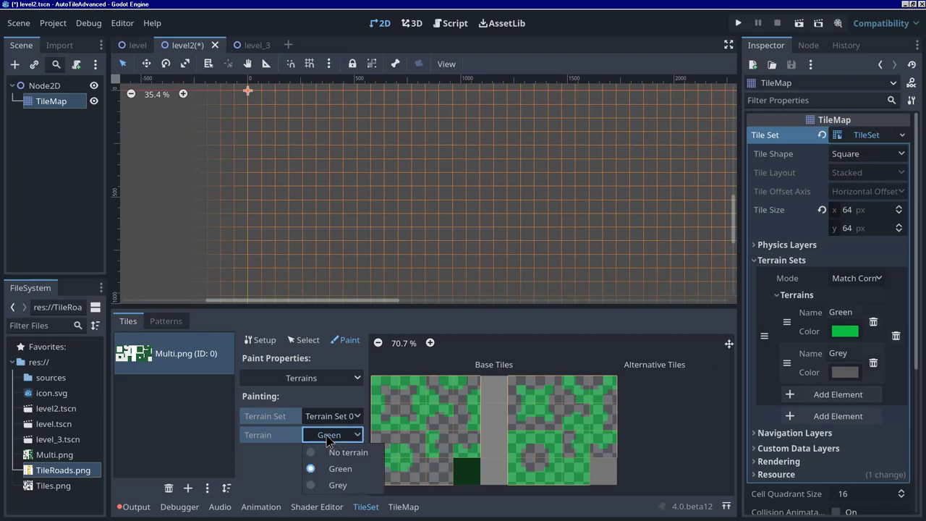
pyautogui.click(347, 484)
pyautogui.scroll(1, 402, 412)
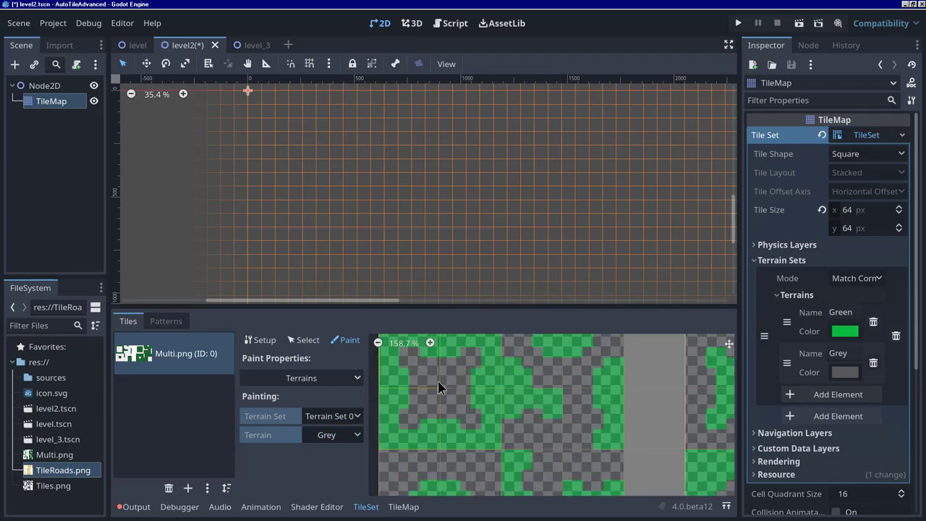
pyautogui.click(470, 434)
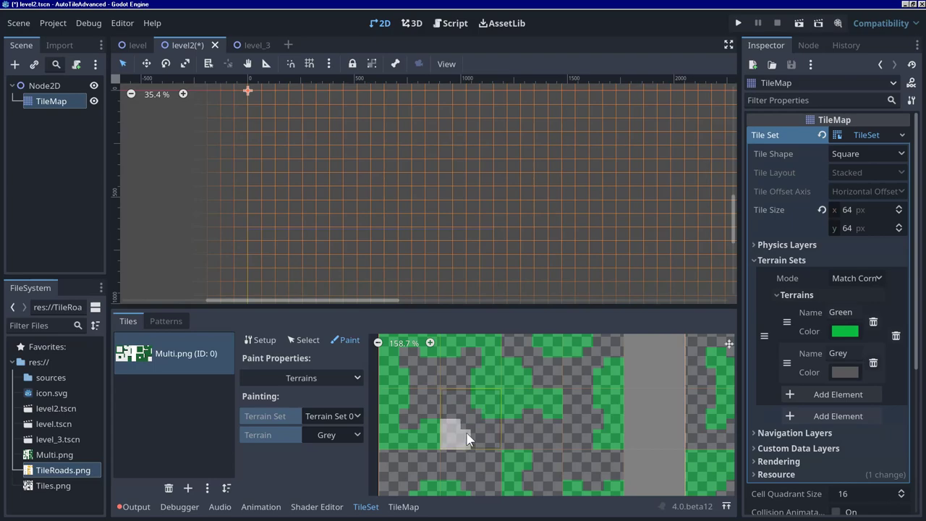
pyautogui.click(352, 435)
pyautogui.click(362, 467)
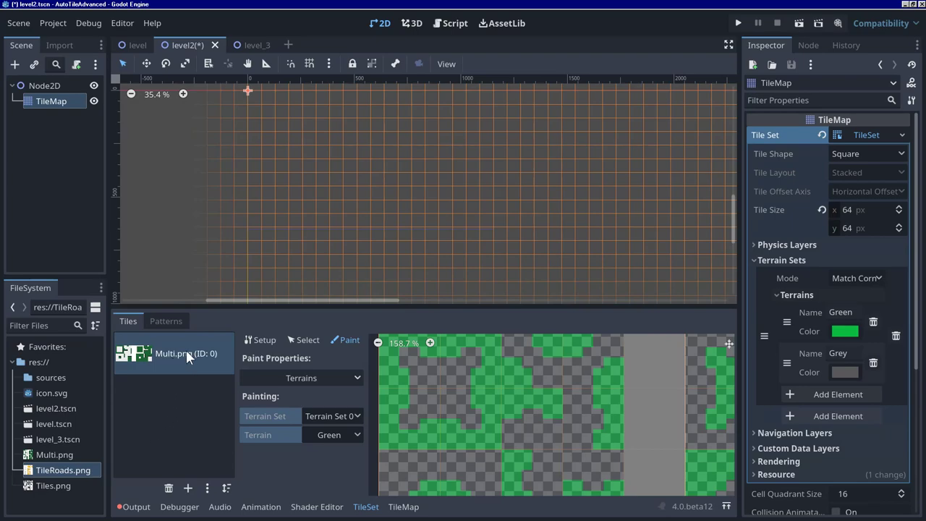
# Turn off texture padding in the Multi.png atlas setup and view the painted level2 map
pyautogui.click(262, 340)
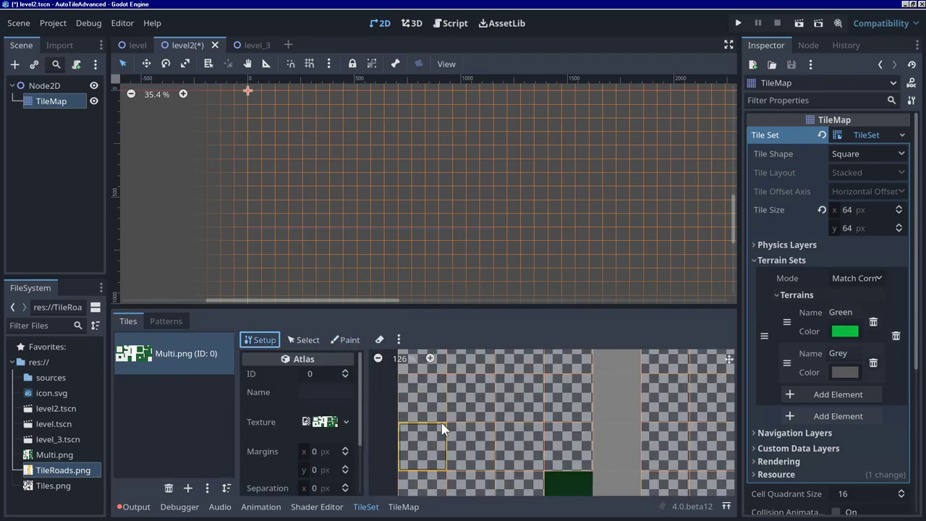
pyautogui.scroll(-2, 289, 431)
pyautogui.click(306, 486)
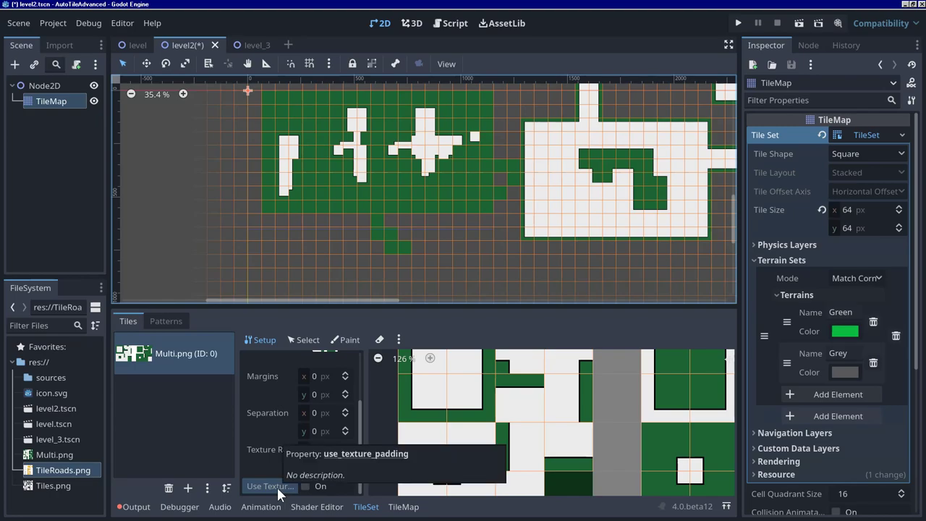
pyautogui.scroll(-3, 414, 256)
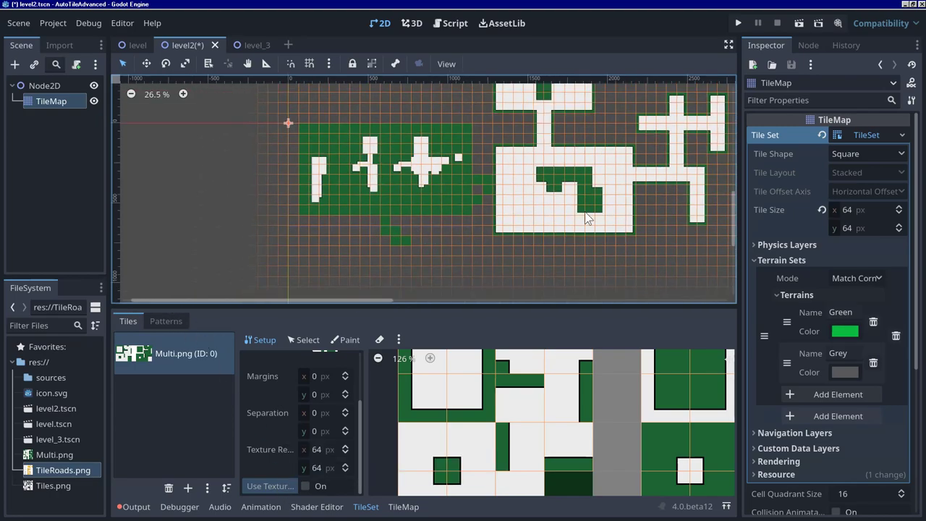
# Paint a Green terrain strip about 9 tiles long and an adjoining block about 10 by 6 tiles above level2's existing green area
pyautogui.moveTo(463, 151); pyautogui.dragTo(431, 245, button='middle')
pyautogui.scroll(2, 431, 245)
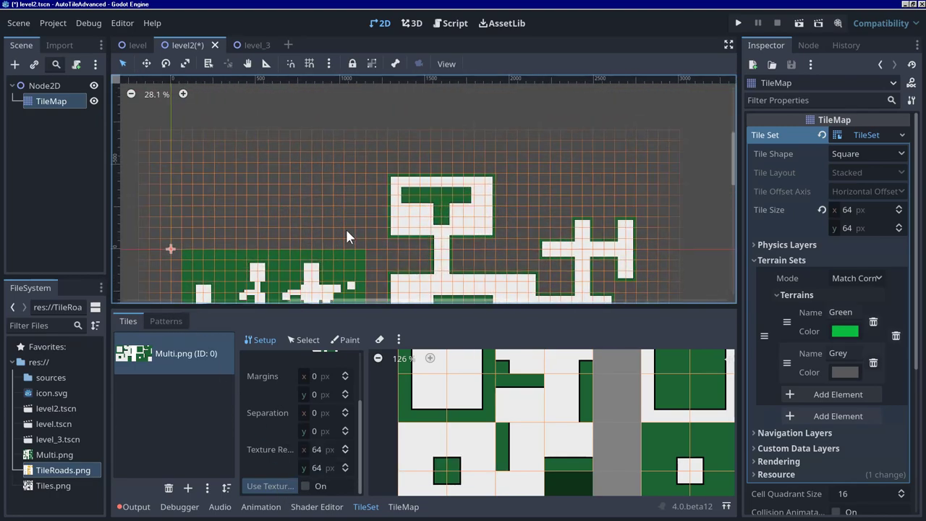
pyautogui.moveTo(362, 229); pyautogui.dragTo(509, 207, button='middle')
pyautogui.scroll(1, 509, 207)
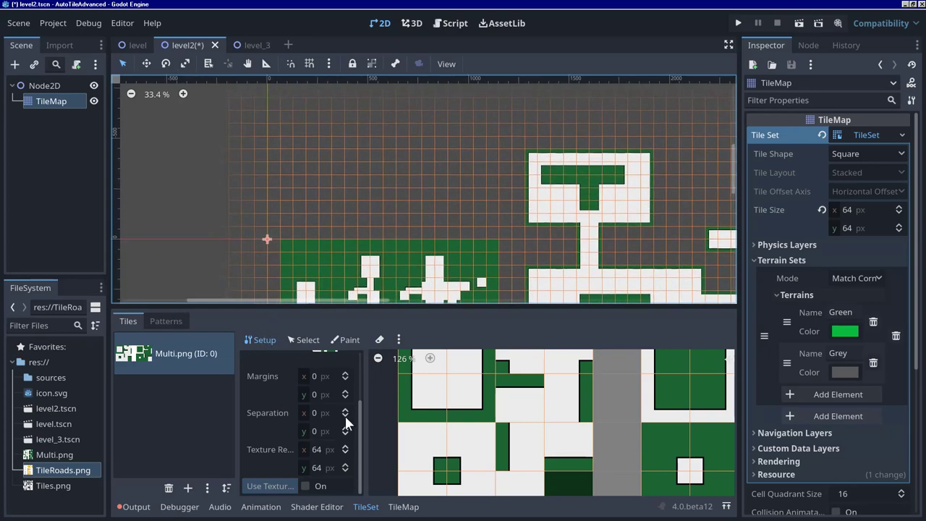
pyautogui.click(396, 507)
pyautogui.click(139, 357)
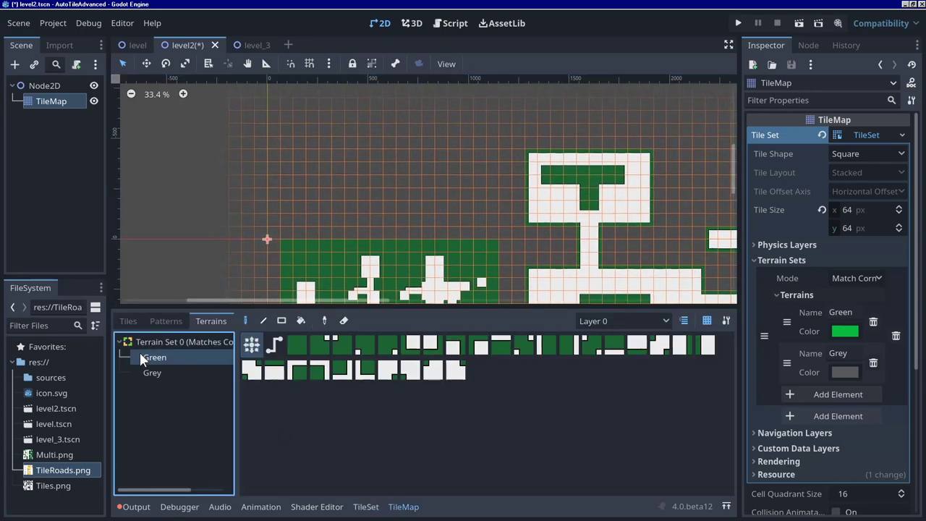
pyautogui.scroll(1, 338, 179)
pyautogui.moveTo(322, 119)
pyautogui.keyDown('shift'); pyautogui.mouseDown()
pyautogui.moveTo(413, 162)
pyautogui.moveTo(445, 120)
pyautogui.mouseUp(); pyautogui.keyUp('shift')
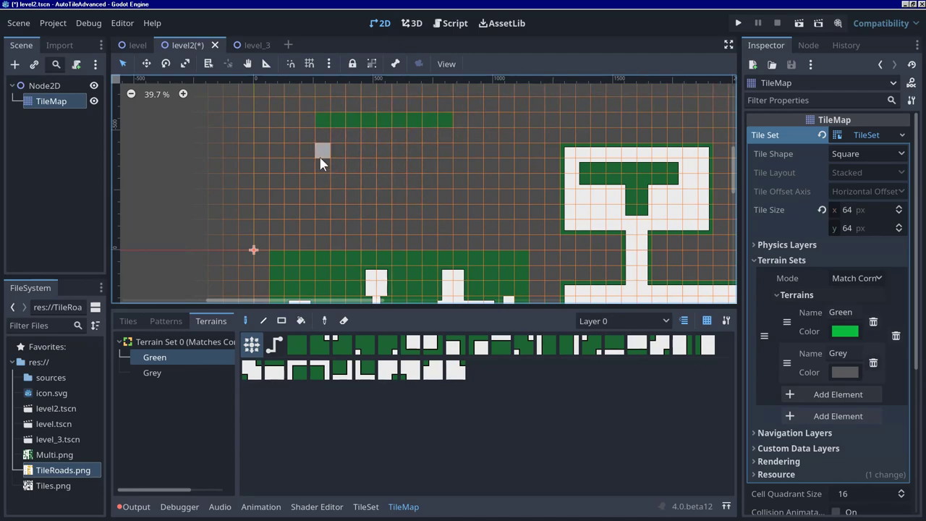
pyautogui.moveTo(331, 131)
pyautogui.keyDown('ctrl'); pyautogui.keyDown('shift'); pyautogui.mouseDown()
pyautogui.moveTo(409, 199)
pyautogui.moveTo(478, 214)
pyautogui.mouseUp(); pyautogui.keyUp('shift'); pyautogui.keyUp('ctrl')
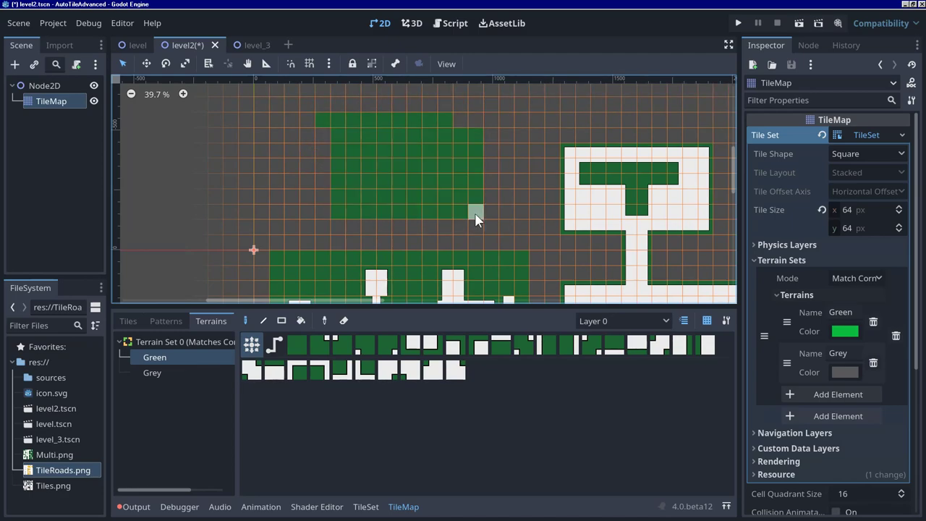
# Paint a T-shaped Grey terrain area inside the new green block and save the level2 scene
pyautogui.click(148, 373)
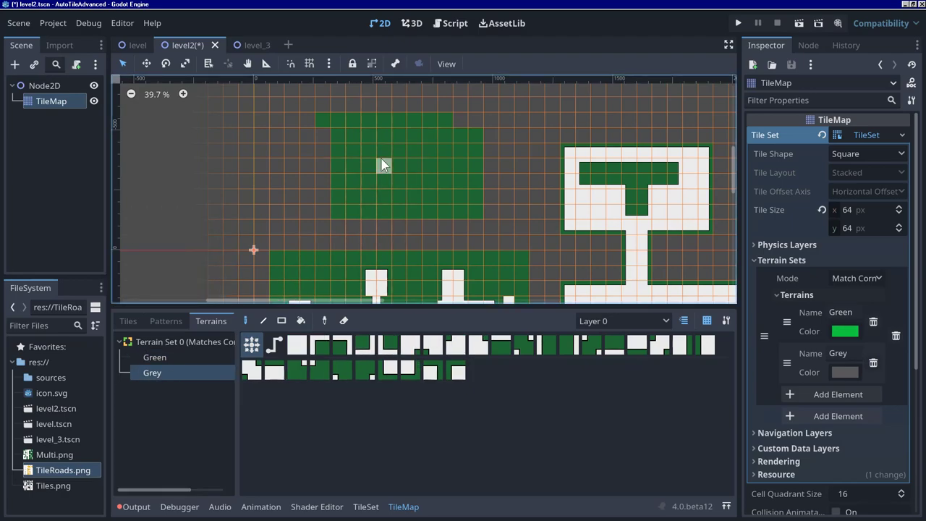
pyautogui.keyDown('shift'); pyautogui.moveTo(401, 185); pyautogui.dragTo(463, 168); pyautogui.keyUp('shift')
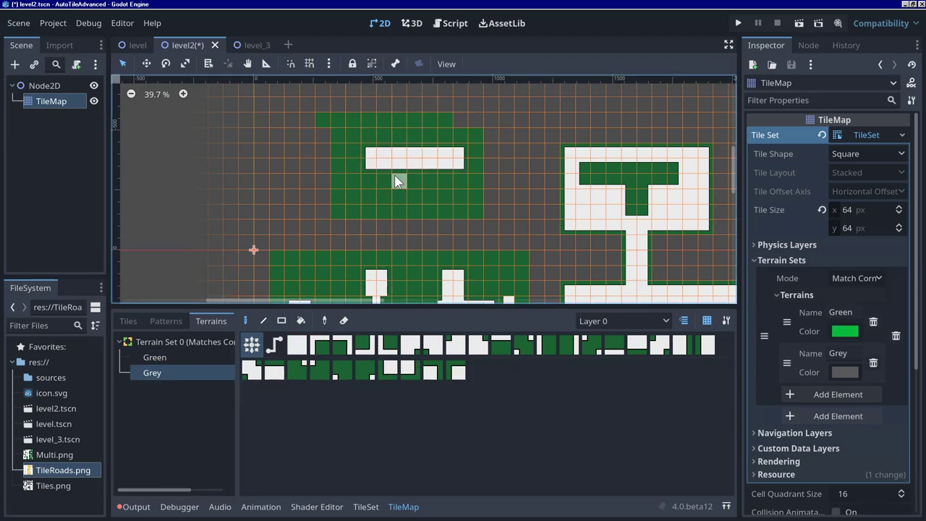
pyautogui.keyDown('shift'); pyautogui.moveTo(416, 198); pyautogui.dragTo(417, 199); pyautogui.keyUp('shift')
pyautogui.hotkey('ctrl', 's')
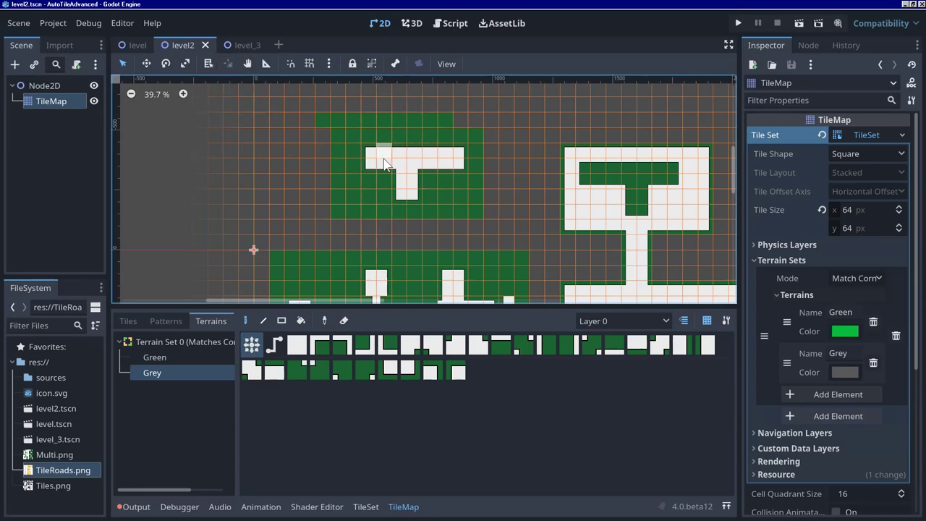
# Compare the terrain bits of TileRoads.png in level_3 with those of Multi.png in level2, using an enlarged TileSet editor
pyautogui.scroll(-1, 516, 183)
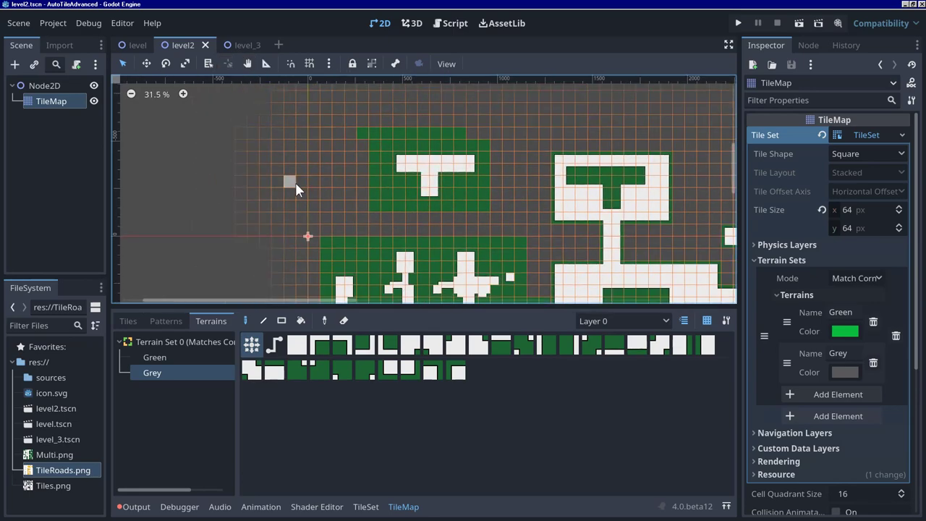
pyautogui.click(365, 506)
pyautogui.moveTo(464, 308); pyautogui.dragTo(462, 199)
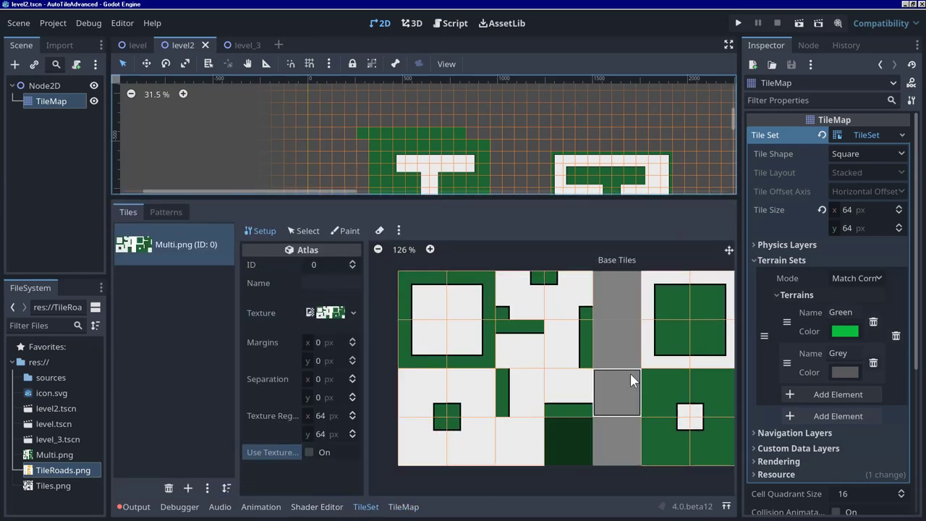
pyautogui.click(237, 45)
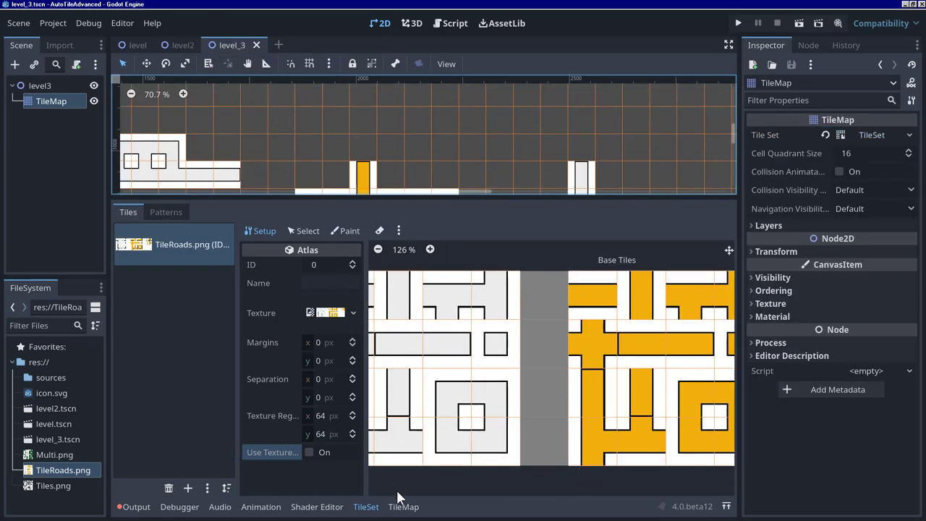
pyautogui.click(346, 230)
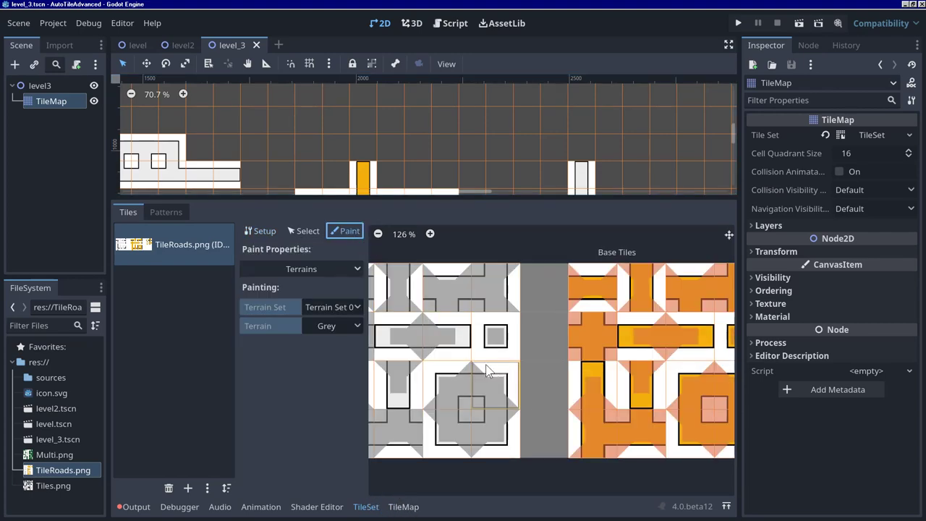
pyautogui.moveTo(531, 360); pyautogui.dragTo(620, 387, button='middle')
pyautogui.click(507, 348)
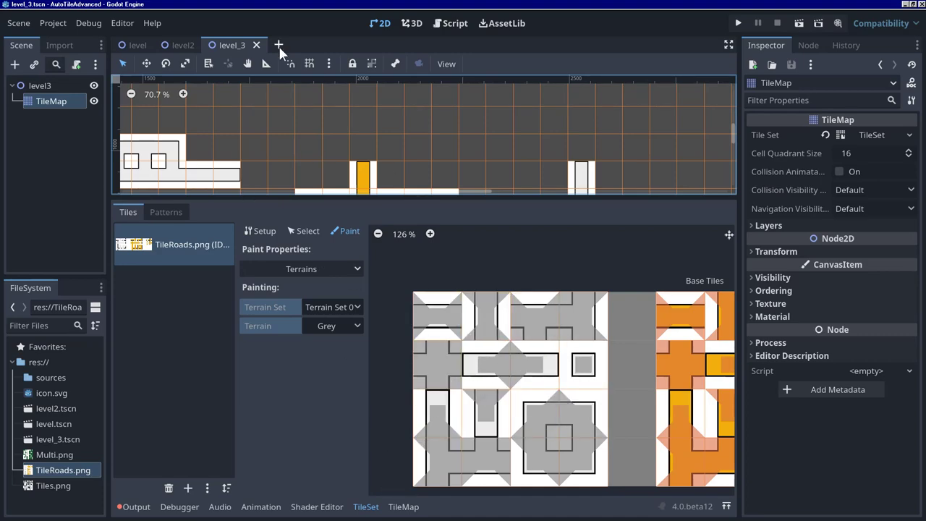
pyautogui.click(181, 47)
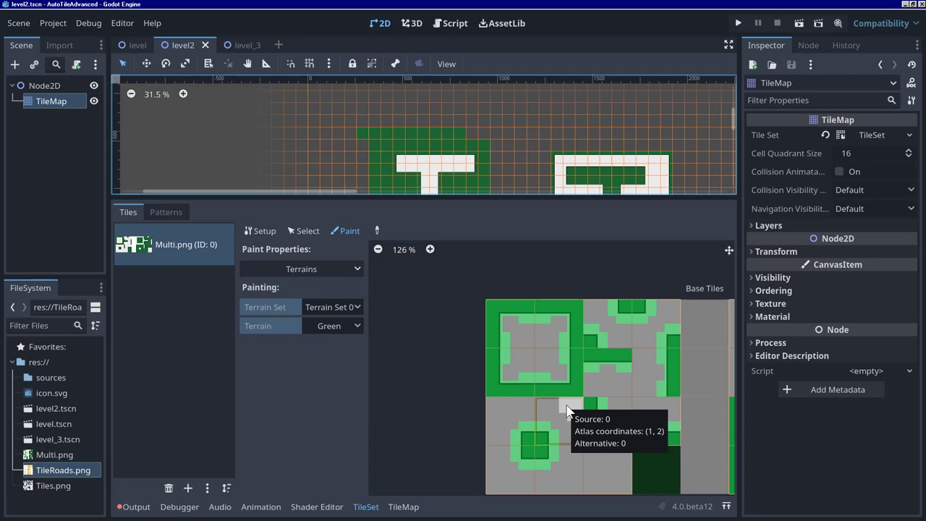
# Review the tiles of the Grey and Orange terrains in level_3, and examine the T-shaped Grey area's edges in level2
pyautogui.click(237, 44)
pyautogui.click(153, 248)
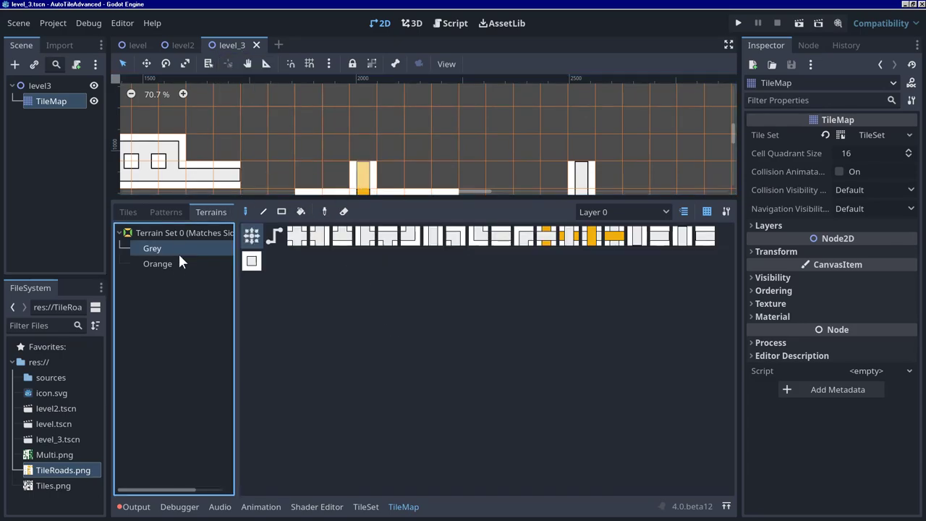
pyautogui.click(159, 264)
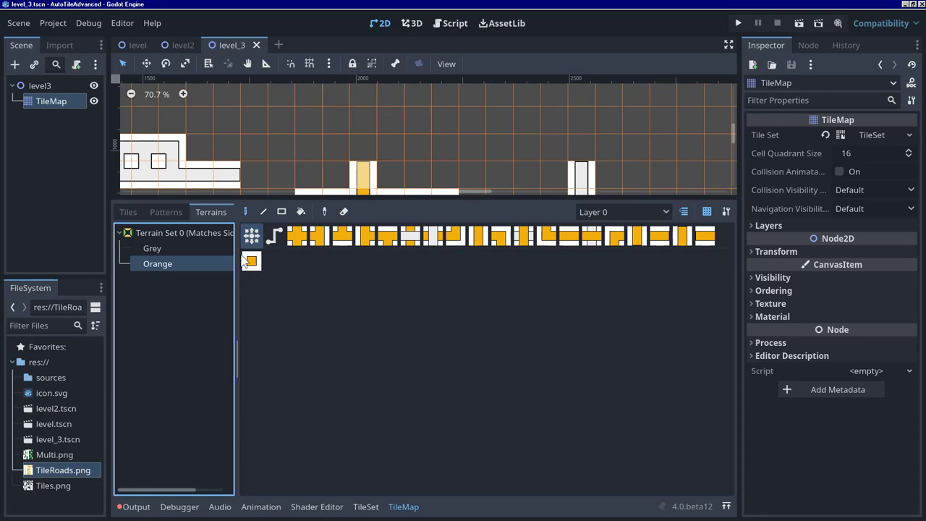
pyautogui.click(181, 43)
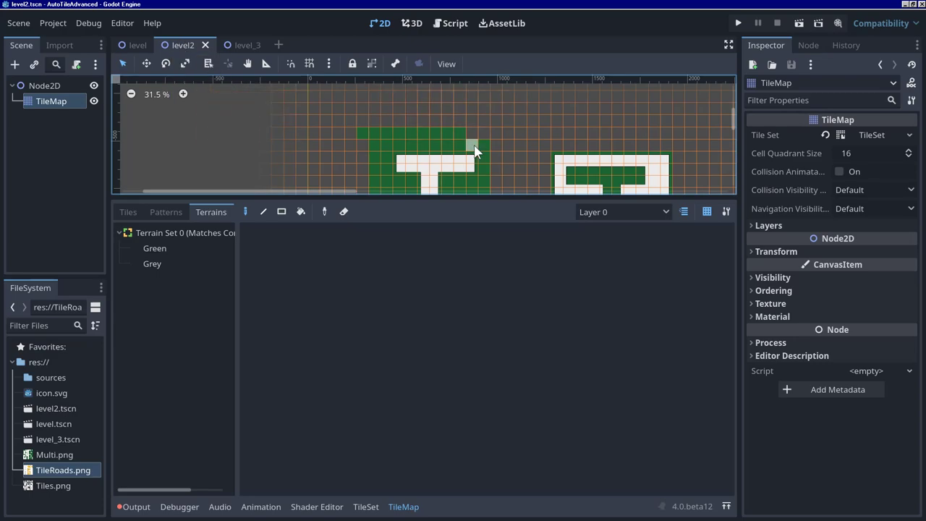
pyautogui.scroll(5, 474, 150)
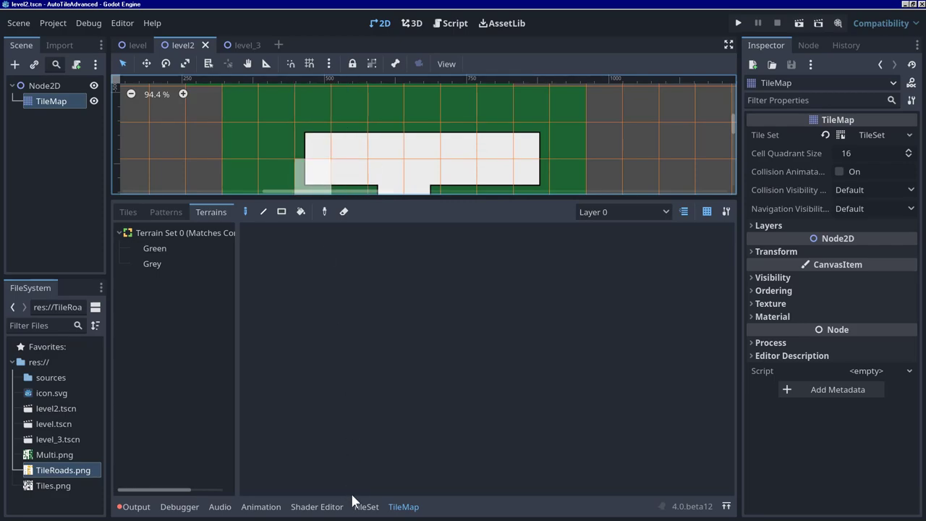
# Examine the painted roads in level_3 up close, around the orange road that crosses the grey loop
pyautogui.click(239, 44)
pyautogui.moveTo(325, 161); pyautogui.dragTo(526, 158, button='middle')
pyautogui.moveTo(342, 131); pyautogui.dragTo(367, 100, button='middle')
pyautogui.moveTo(515, 131); pyautogui.dragTo(705, 192, button='middle')
pyautogui.scroll(10, 372, 132)
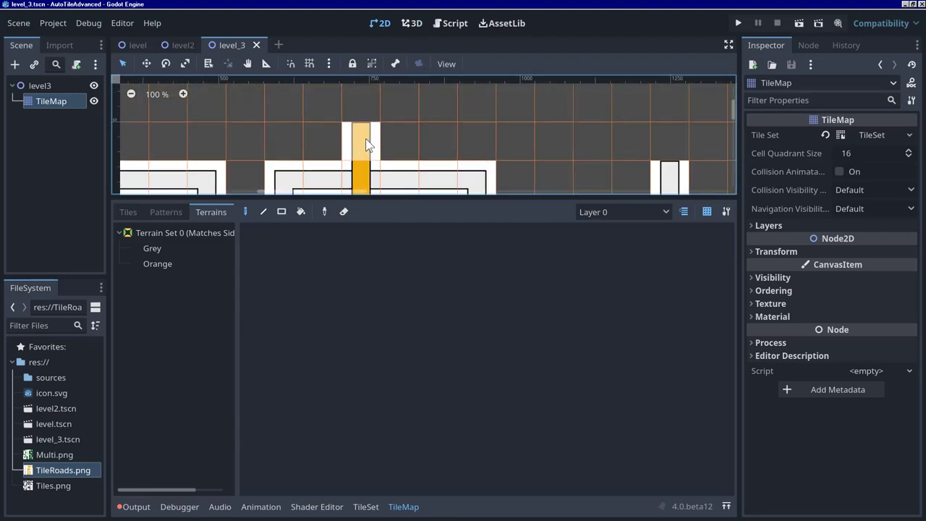
pyautogui.scroll(1, 365, 138)
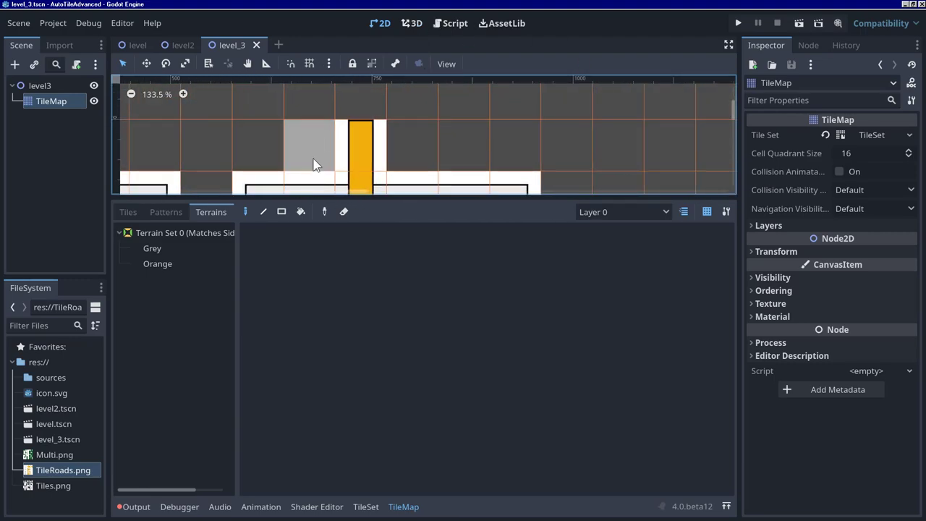
pyautogui.click(384, 135)
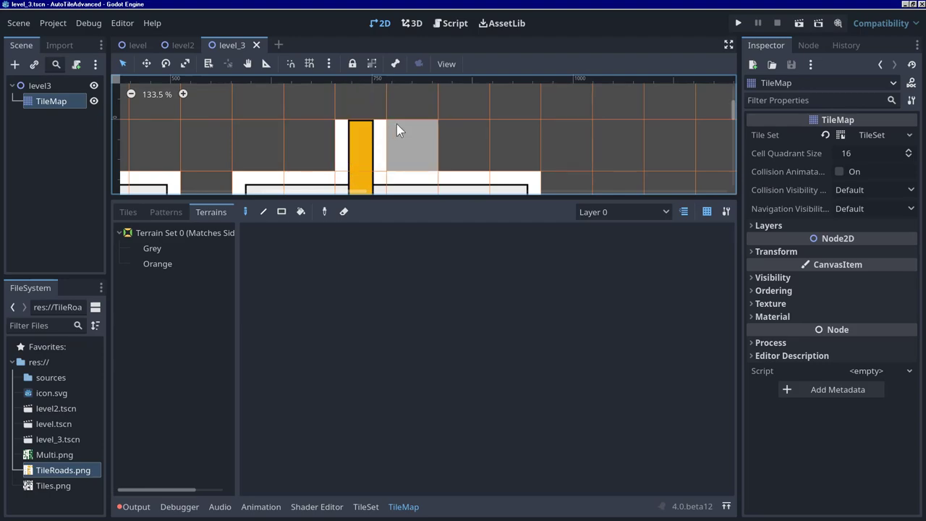
pyautogui.scroll(-2, 391, 132)
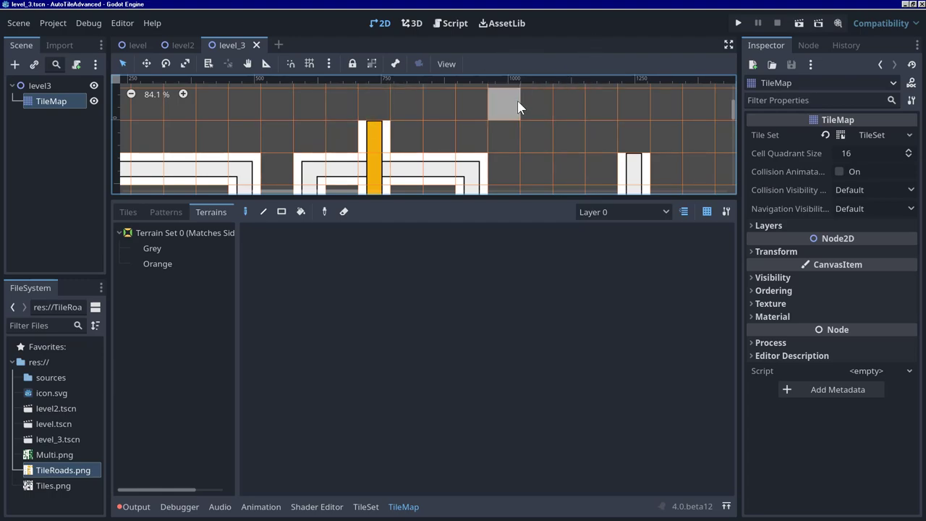
pyautogui.scroll(-1, 504, 115)
pyautogui.scroll(-1, 505, 115)
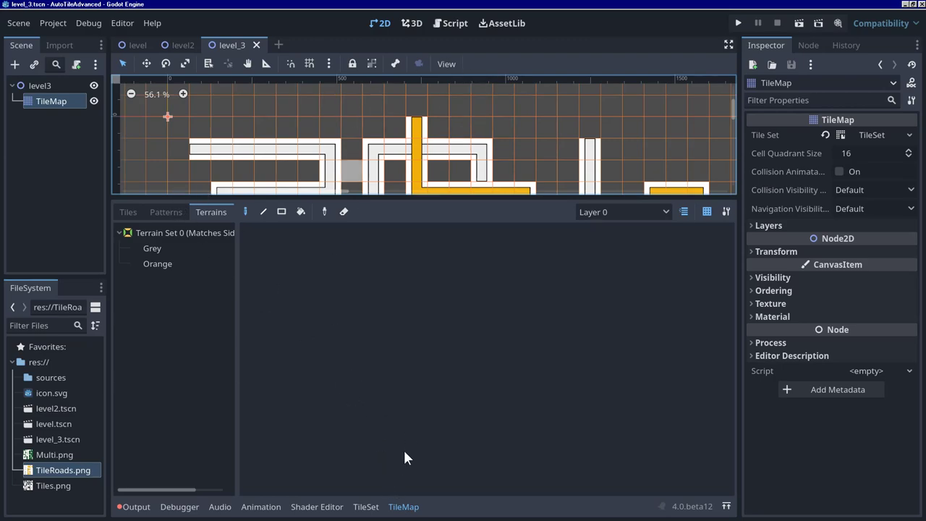
# Open the TileRoads.png atlas setup in the TileSet editor to check its texture padding option
pyautogui.click(369, 506)
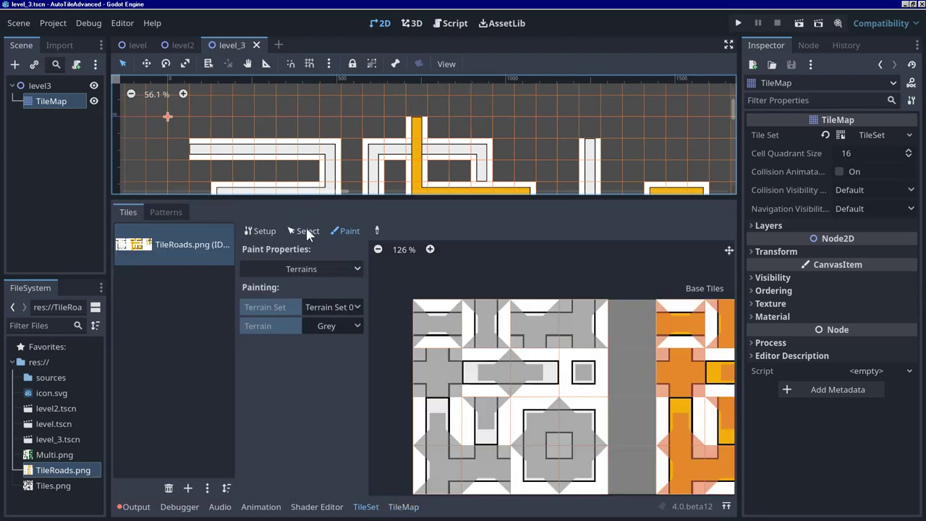
pyautogui.click(261, 231)
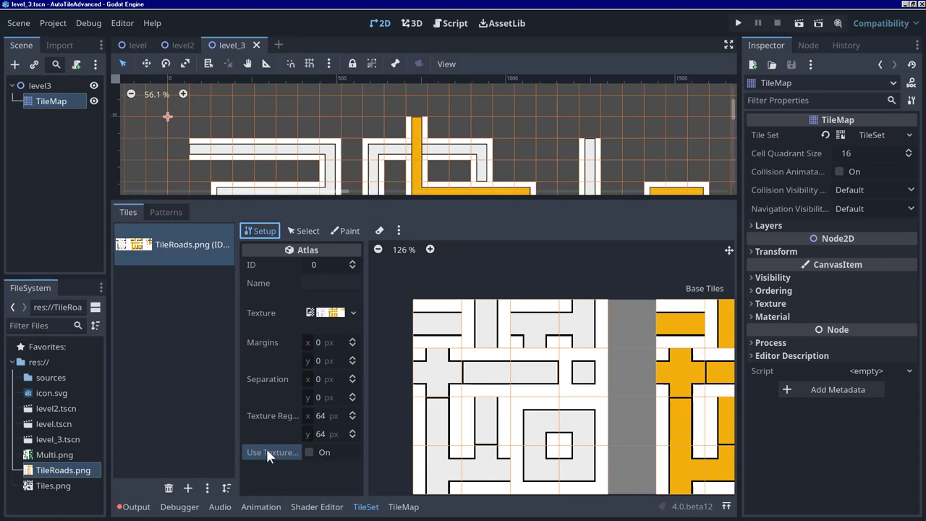